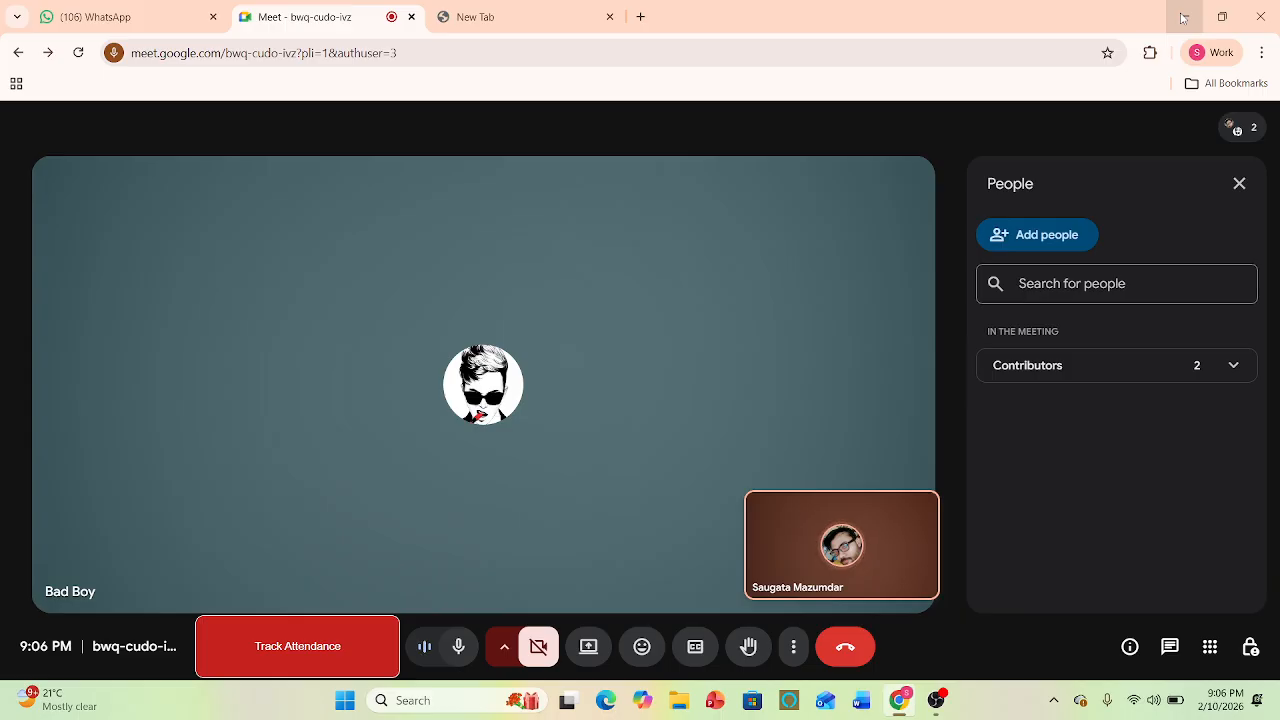
# - Mute the microphone in the meeting and turn it back on
pyautogui.hotkey('ctrl', 'd')
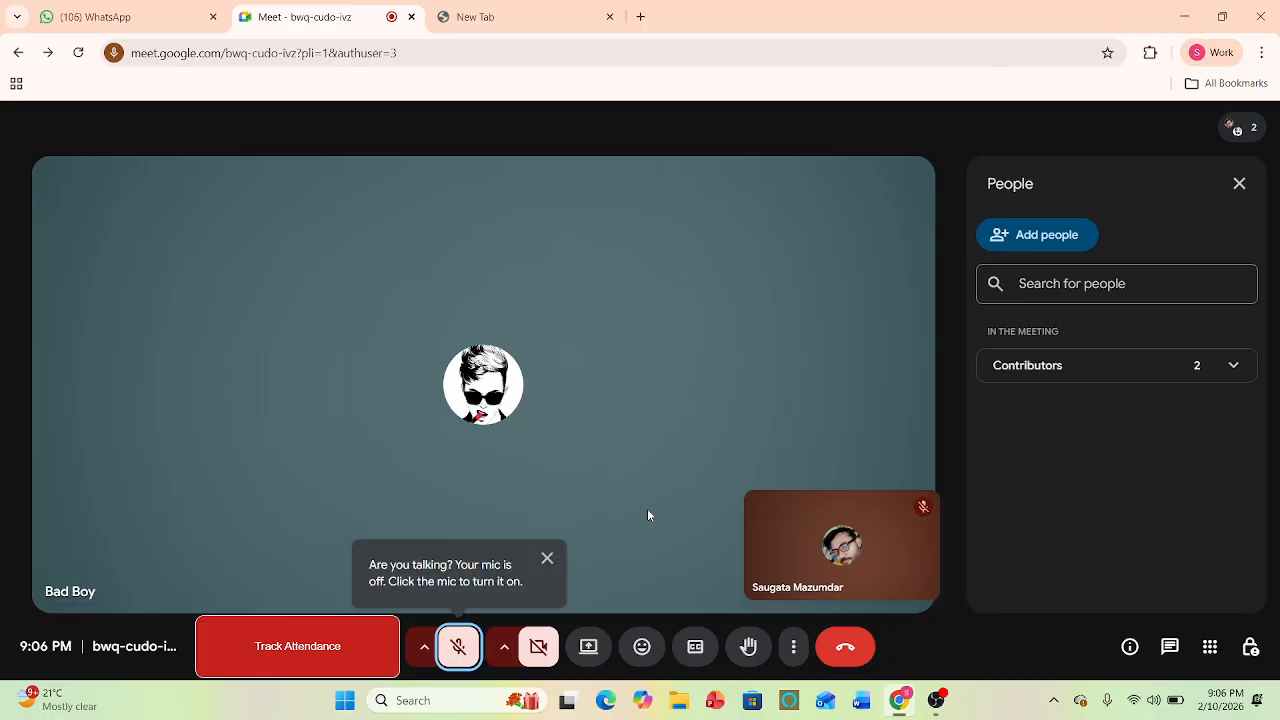
pyautogui.click(472, 660)
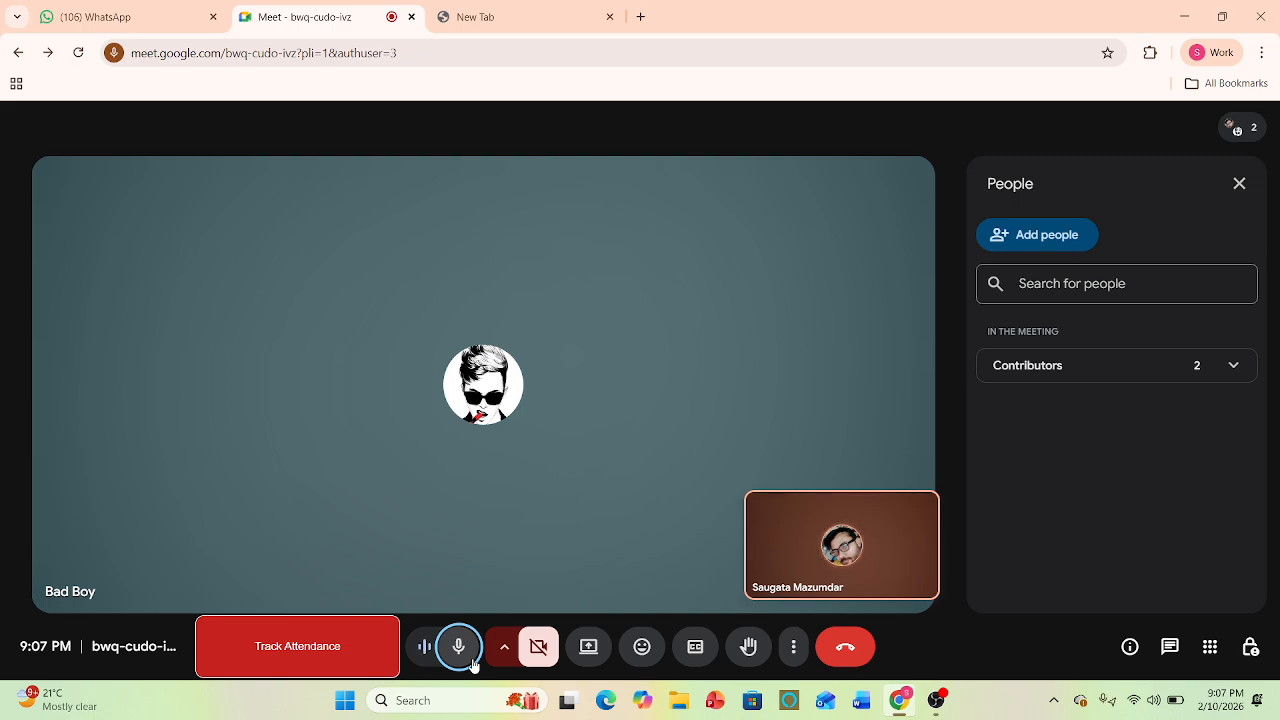
# - Present the entire screen in the meeting and hide the screen-sharing notice
pyautogui.click(591, 655)
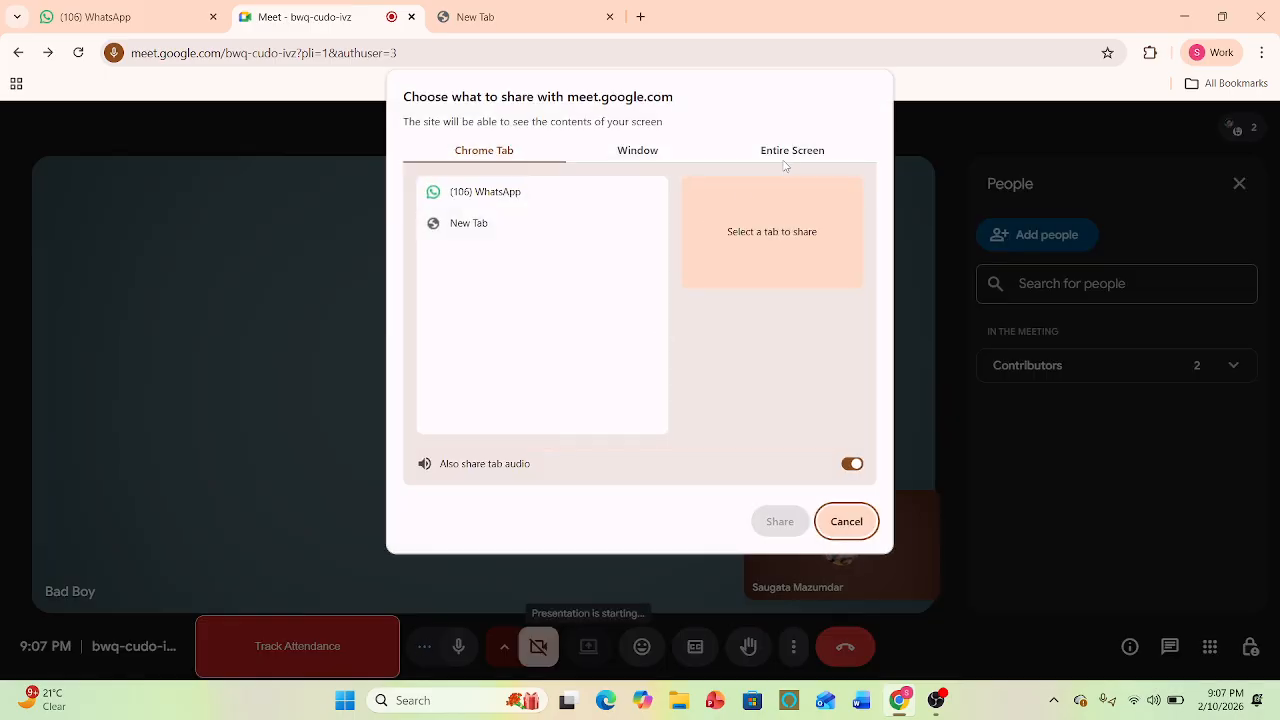
pyautogui.click(789, 158)
pyautogui.click(590, 262)
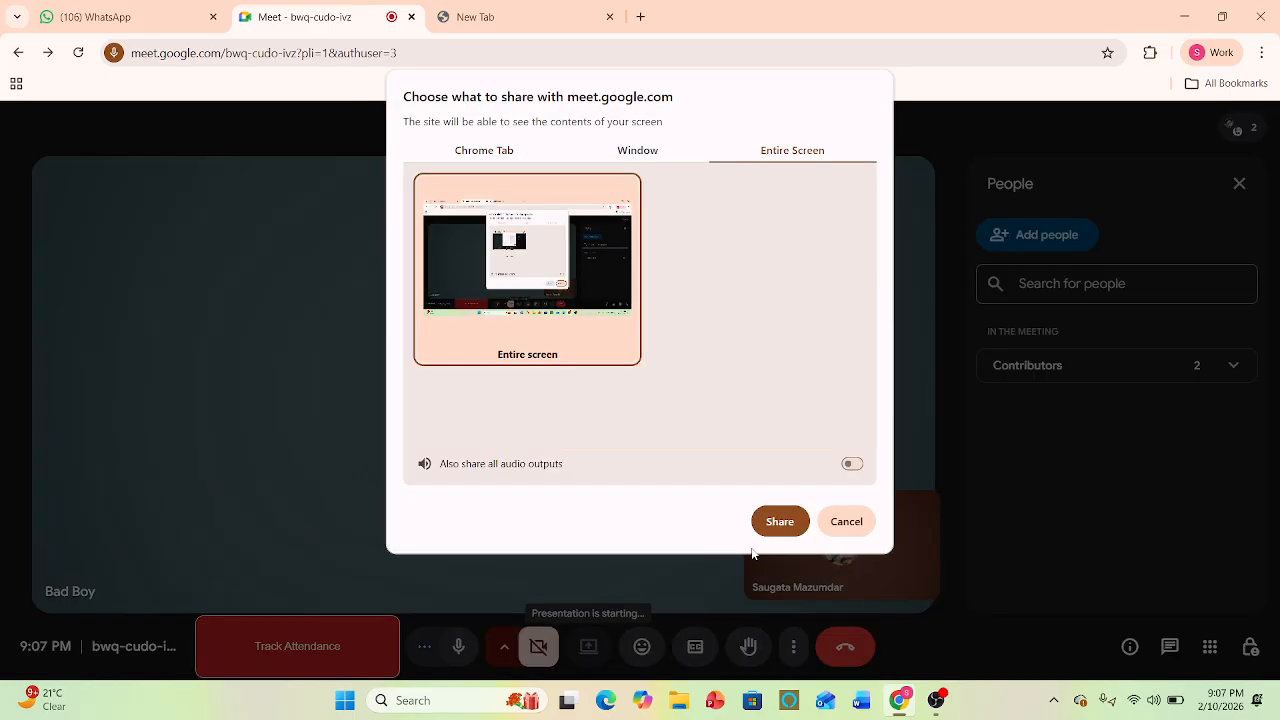
pyautogui.click(775, 519)
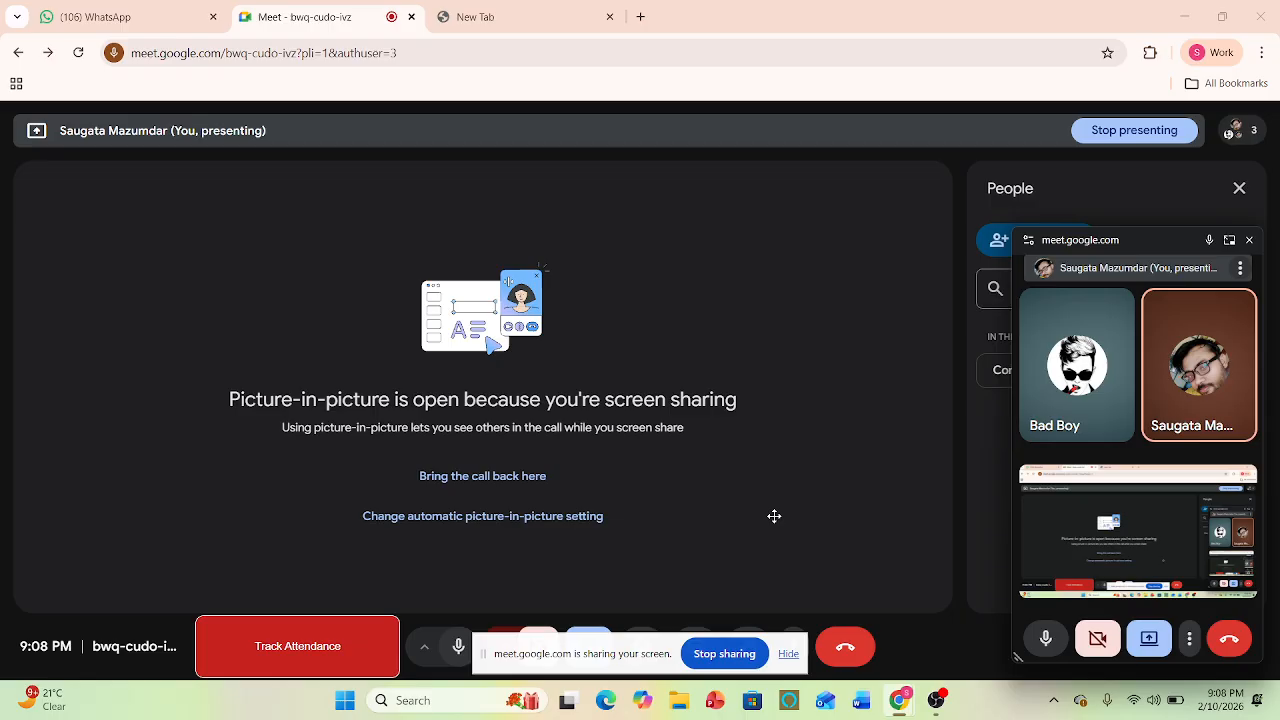
pyautogui.click(789, 656)
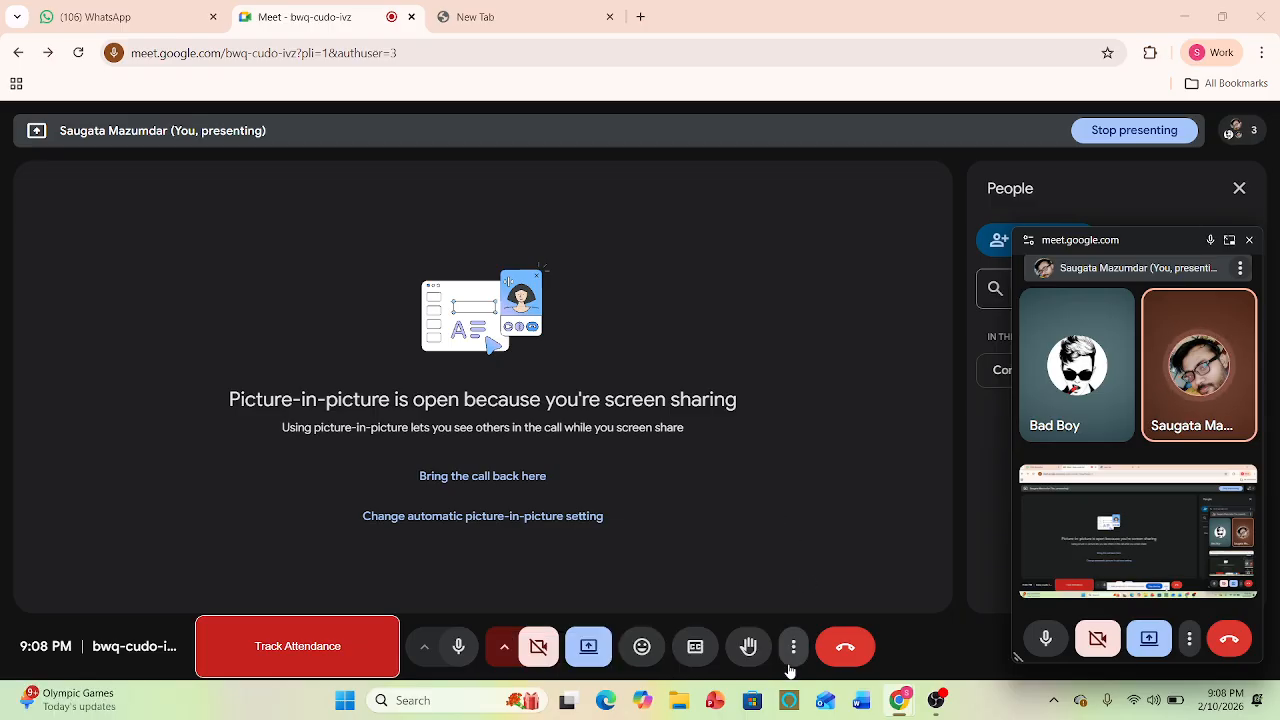
pyautogui.click(588, 646)
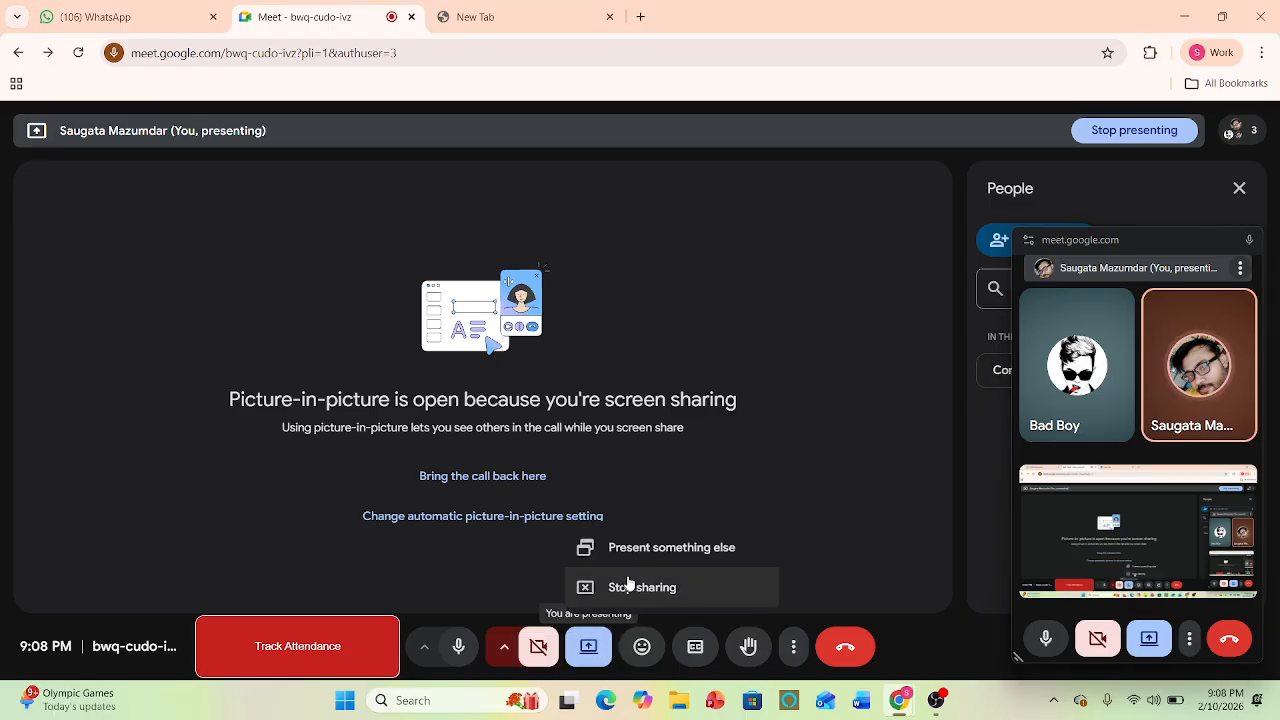
# - Minimize the browser, search the computer for "fin" and open the workbook Financial Sample (3).xlsx in Excel
pyautogui.click(1185, 17)
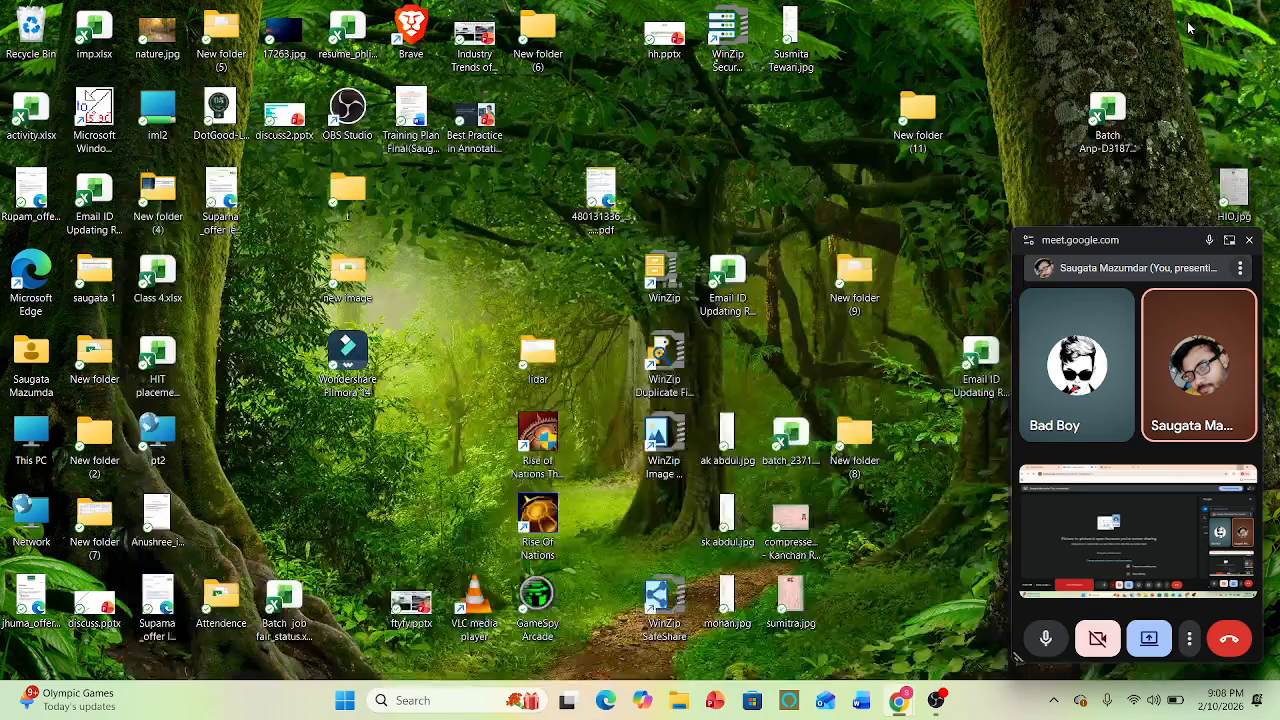
pyautogui.click(416, 704)
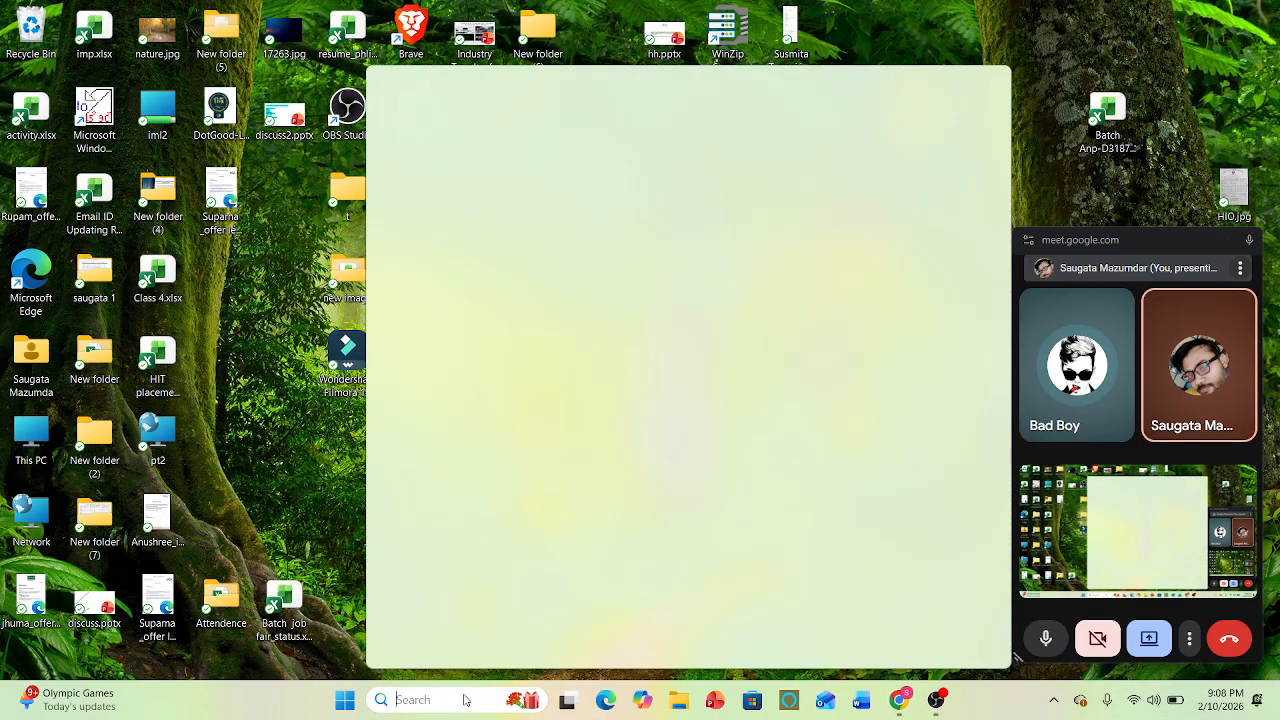
pyautogui.write('fi')
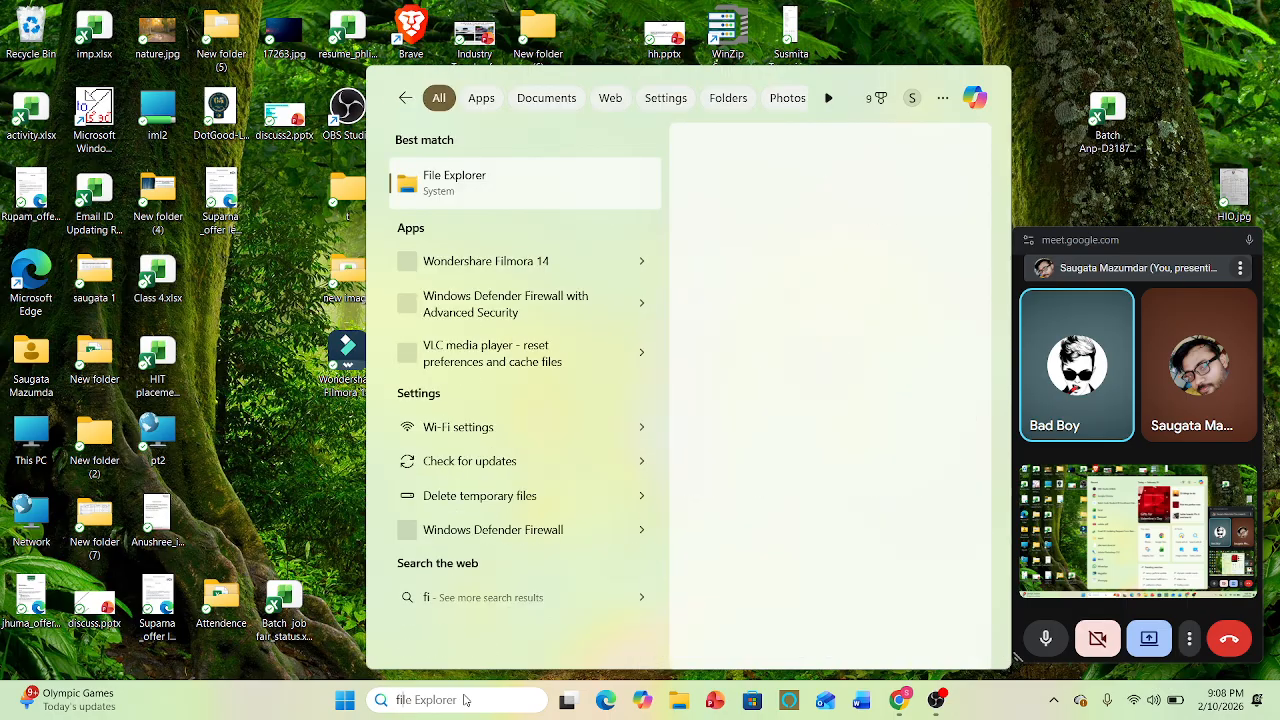
pyautogui.write('nal')
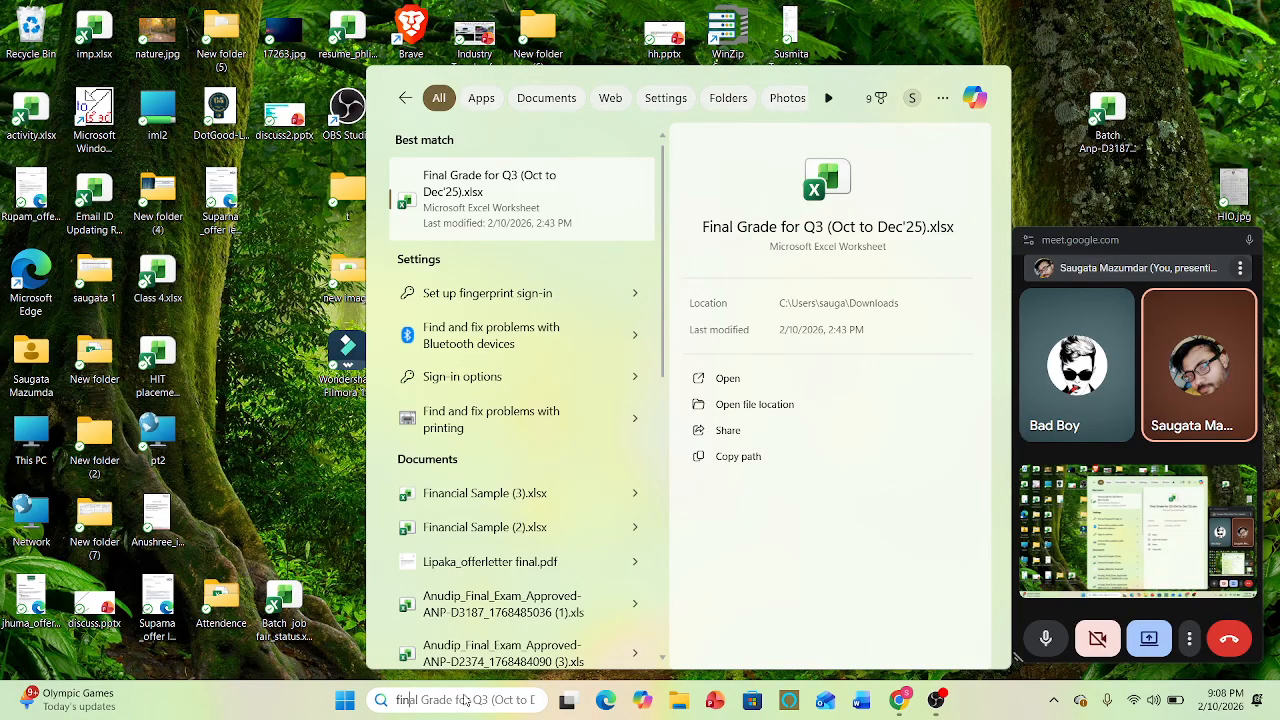
pyautogui.click(465, 492)
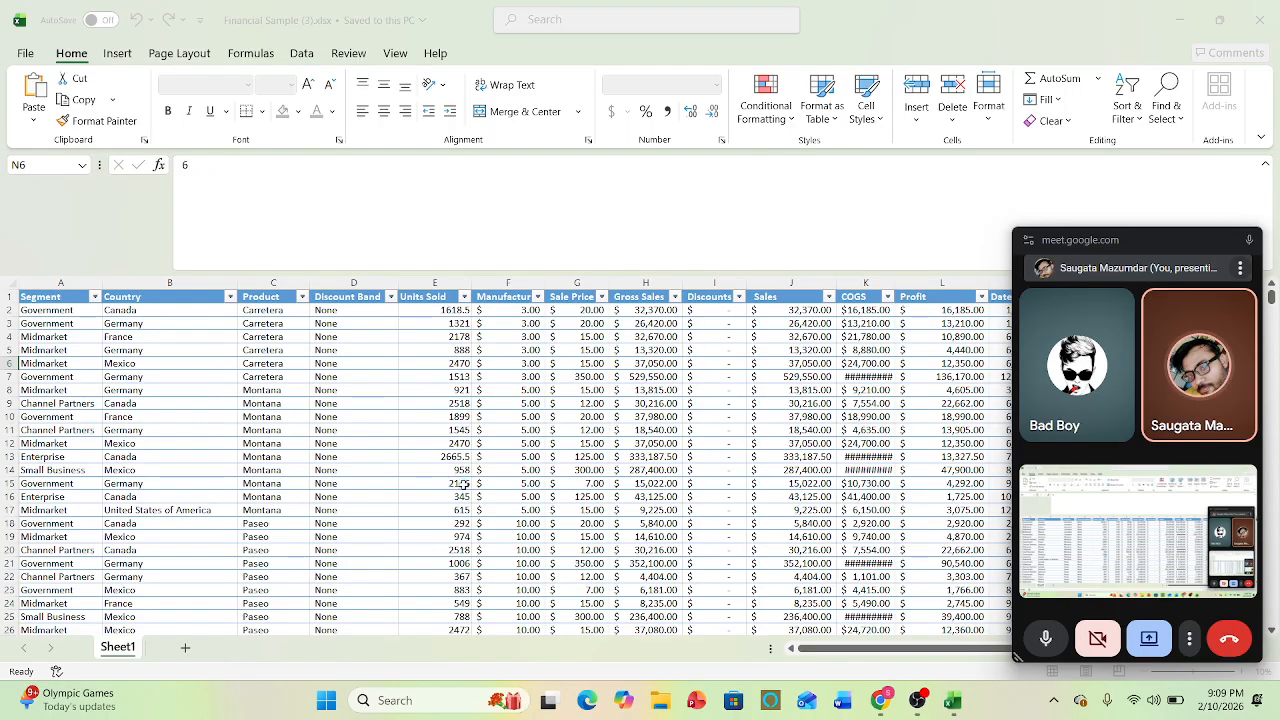
# - Turn off the filter buttons in the table's header row, starting from the Segment header cell
pyautogui.click(228, 388)
pyautogui.click(60, 288)
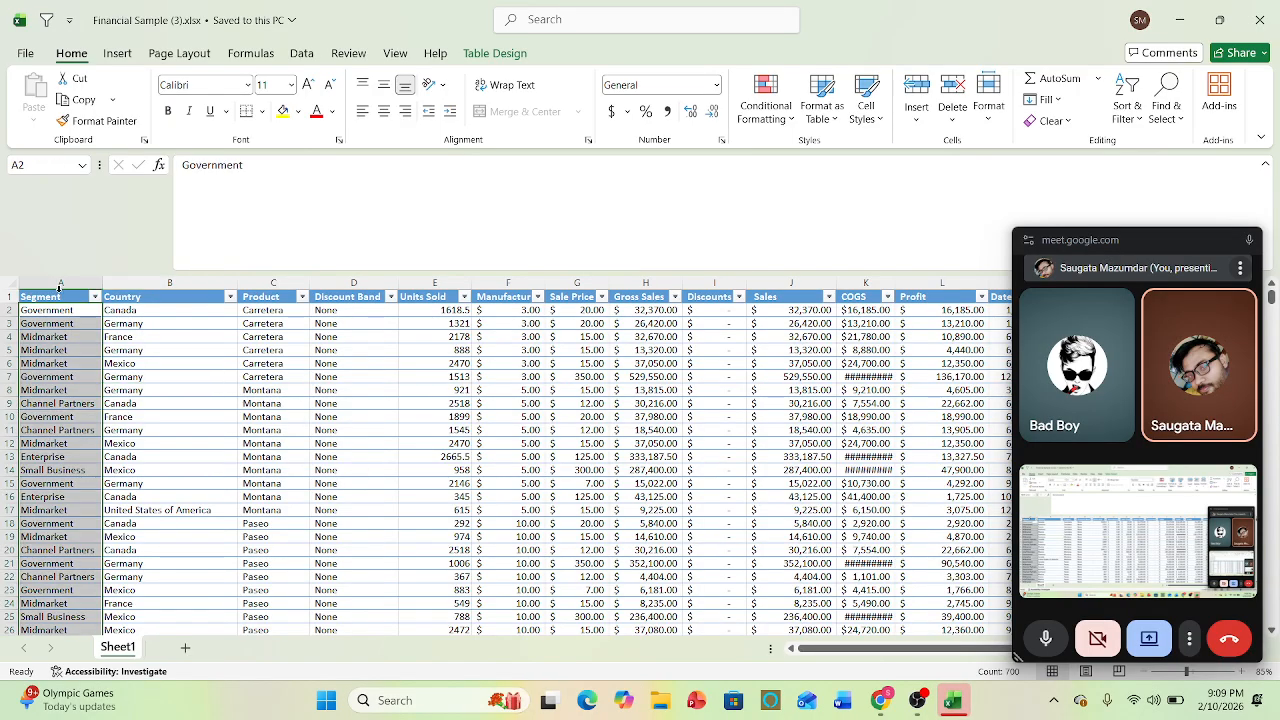
pyautogui.click(155, 362)
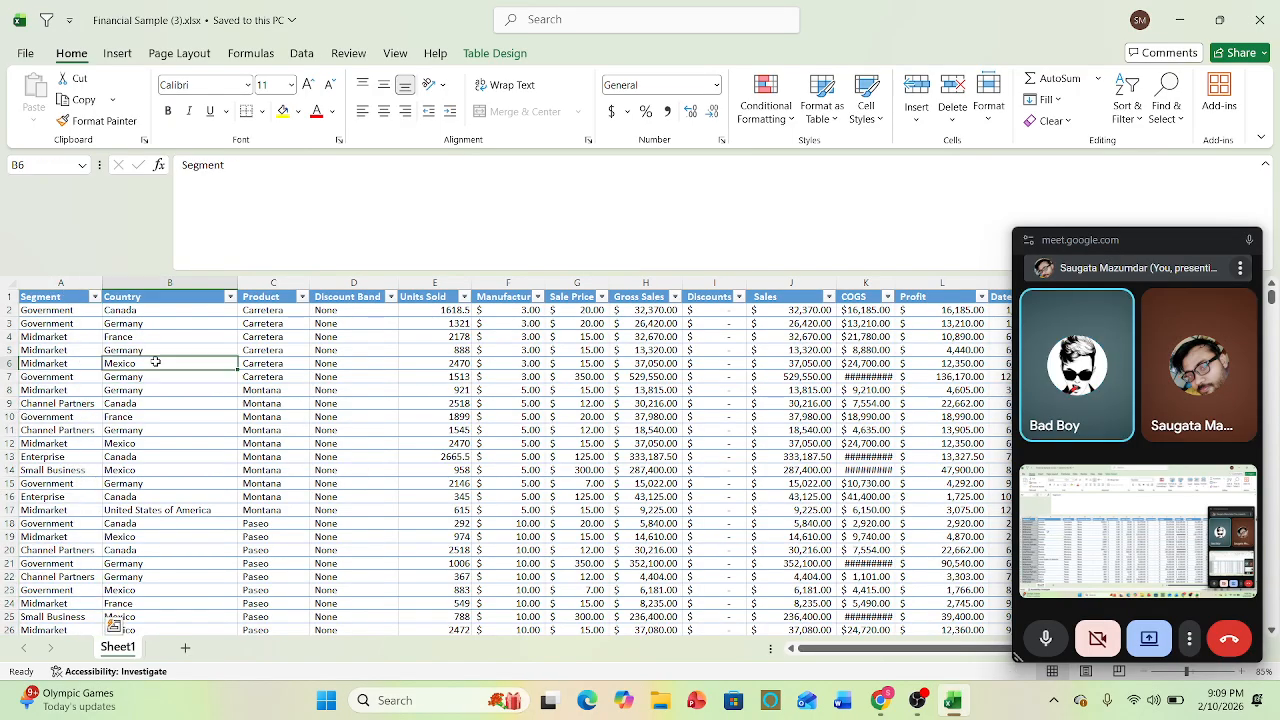
pyautogui.click(49, 296)
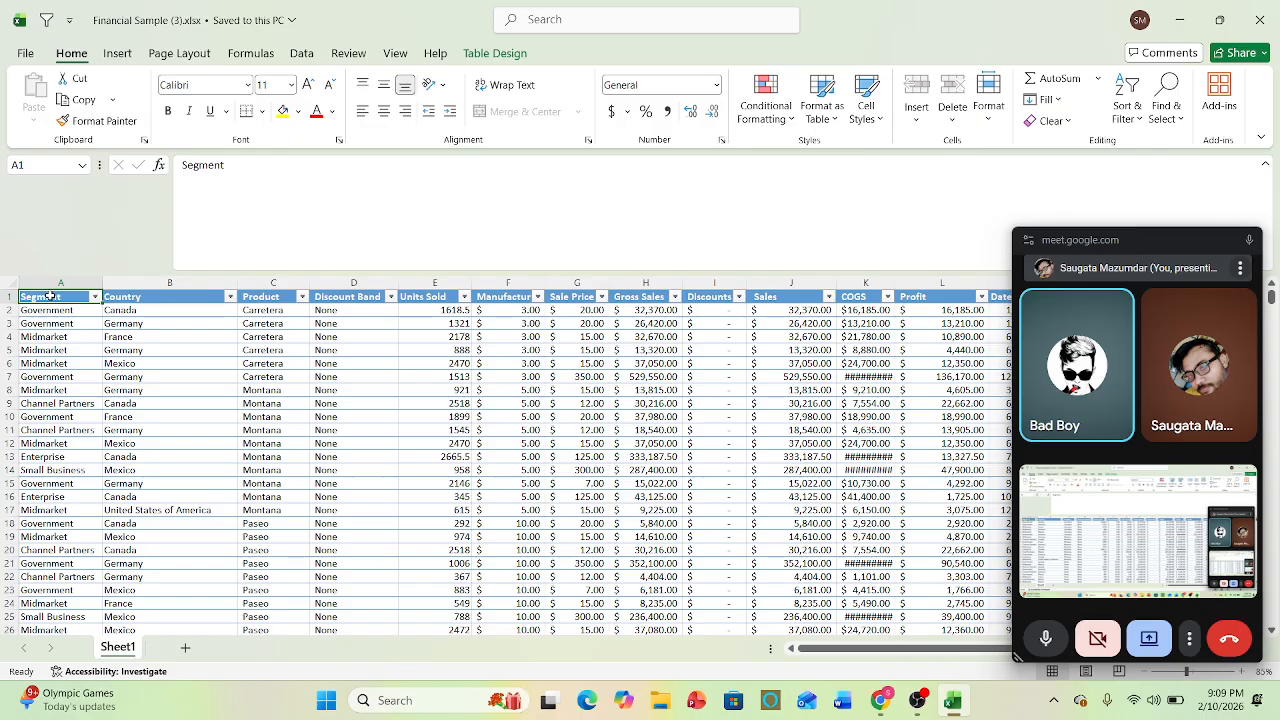
pyautogui.click(300, 443)
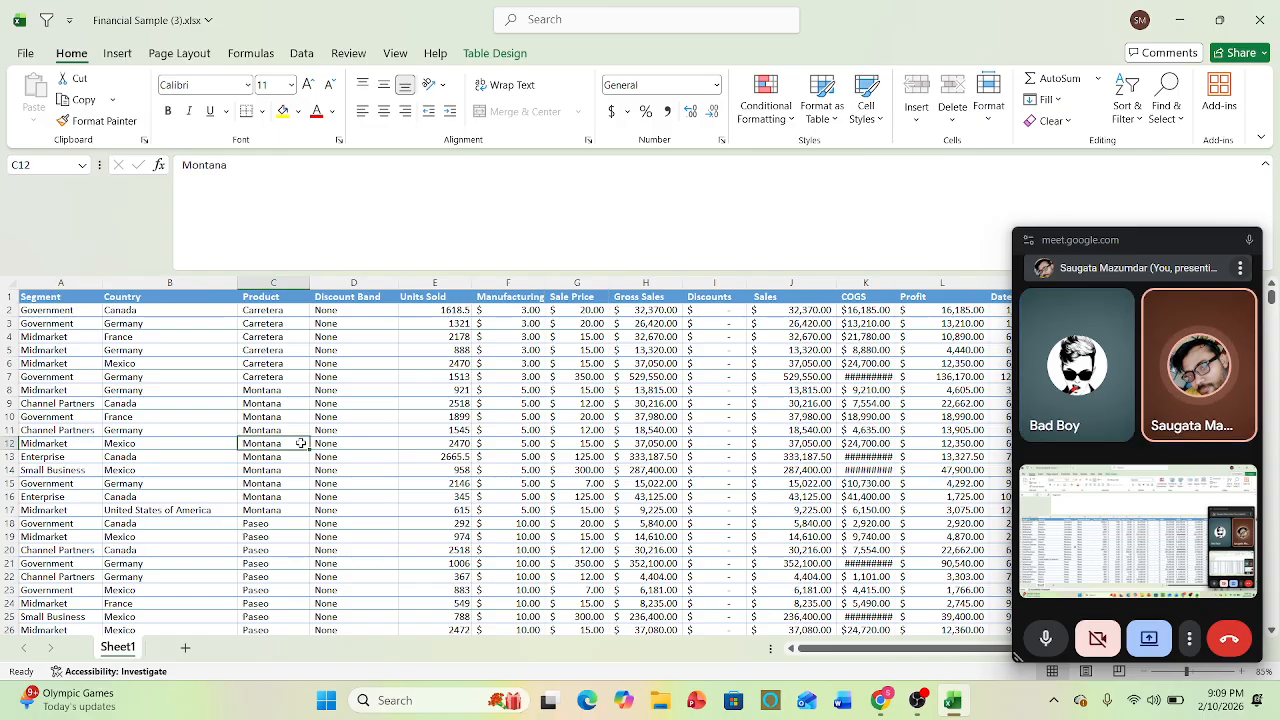
pyautogui.click(525, 469)
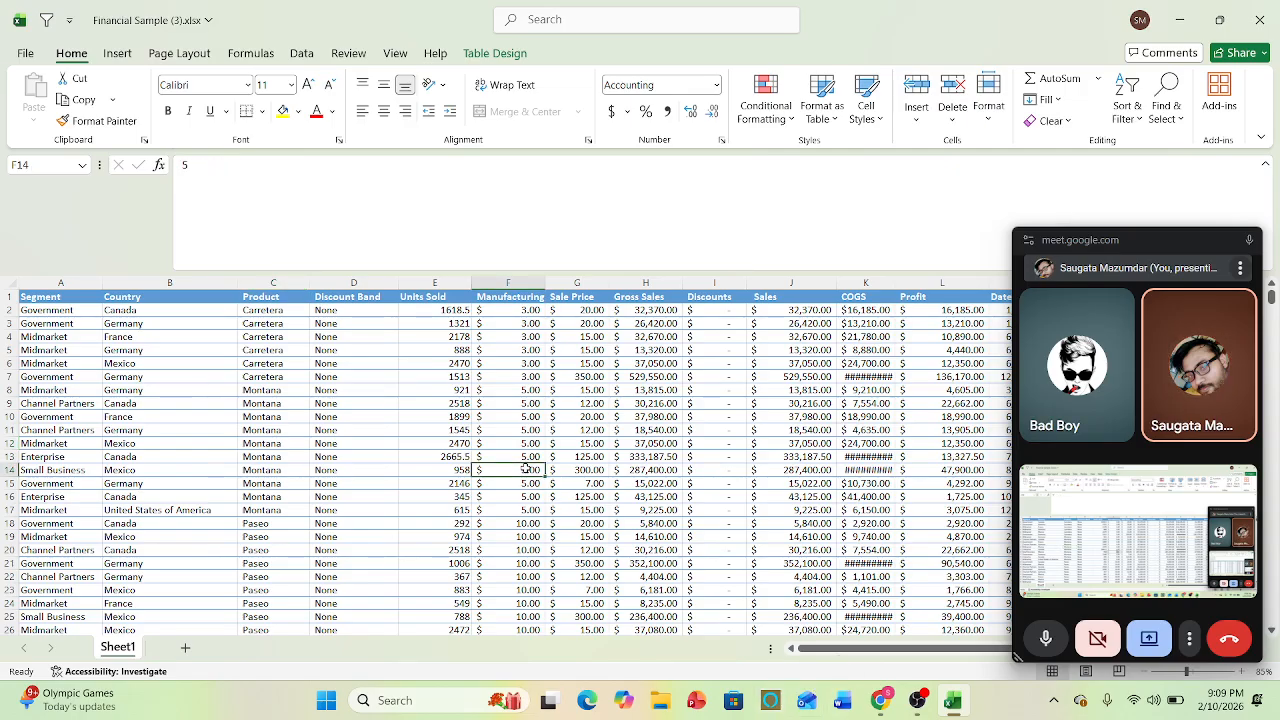
# - Move along row 14 to the Segment column and close the floating meeting window covering the worksheet
pyautogui.press('Left')
pyautogui.press('Left')
pyautogui.press('Left')
pyautogui.press('Left')
pyautogui.press('Left')
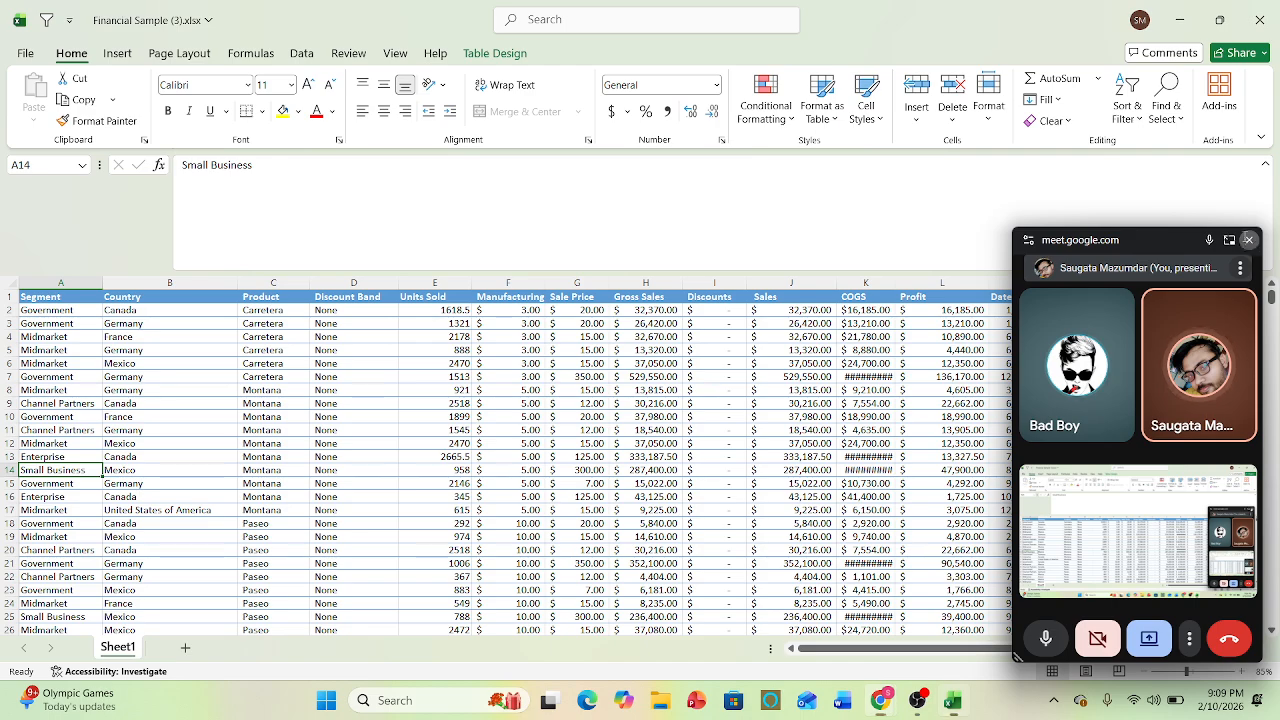
pyautogui.click(1248, 240)
# - Examine the table's column headers, comparing Segment, Country, Product and Discount Band with the entries below them
pyautogui.click(73, 309)
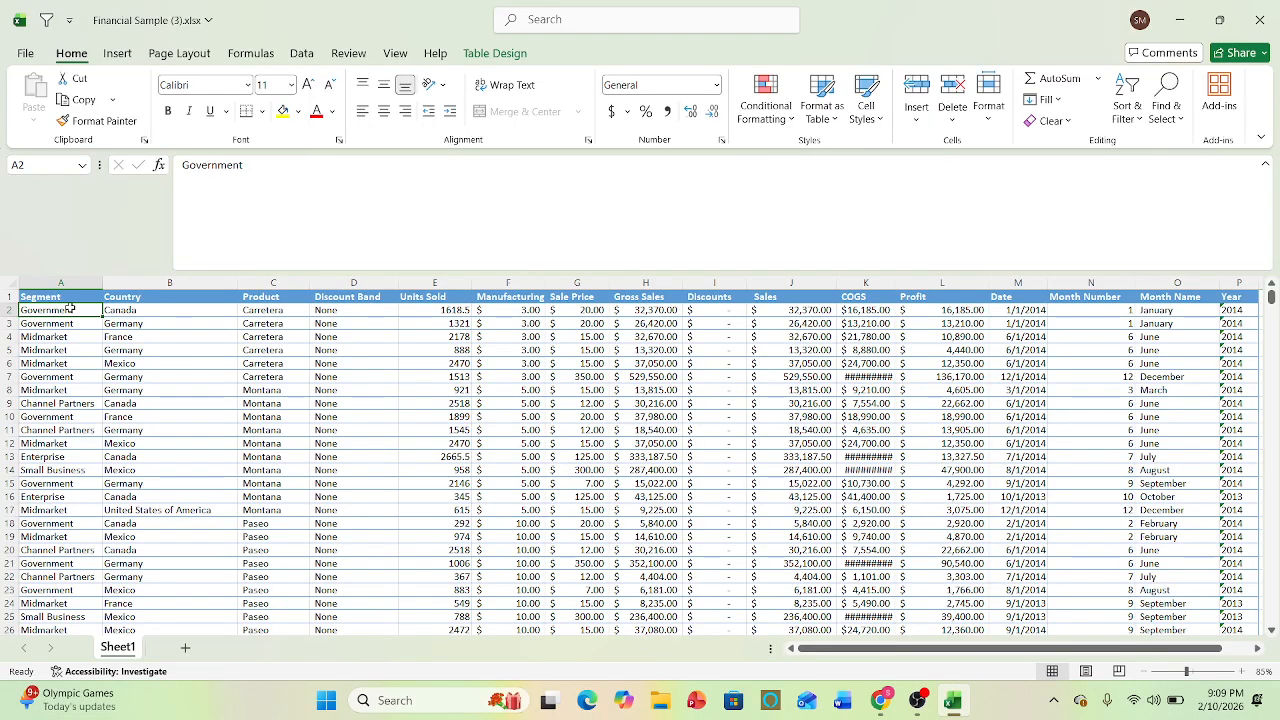
pyautogui.click(62, 298)
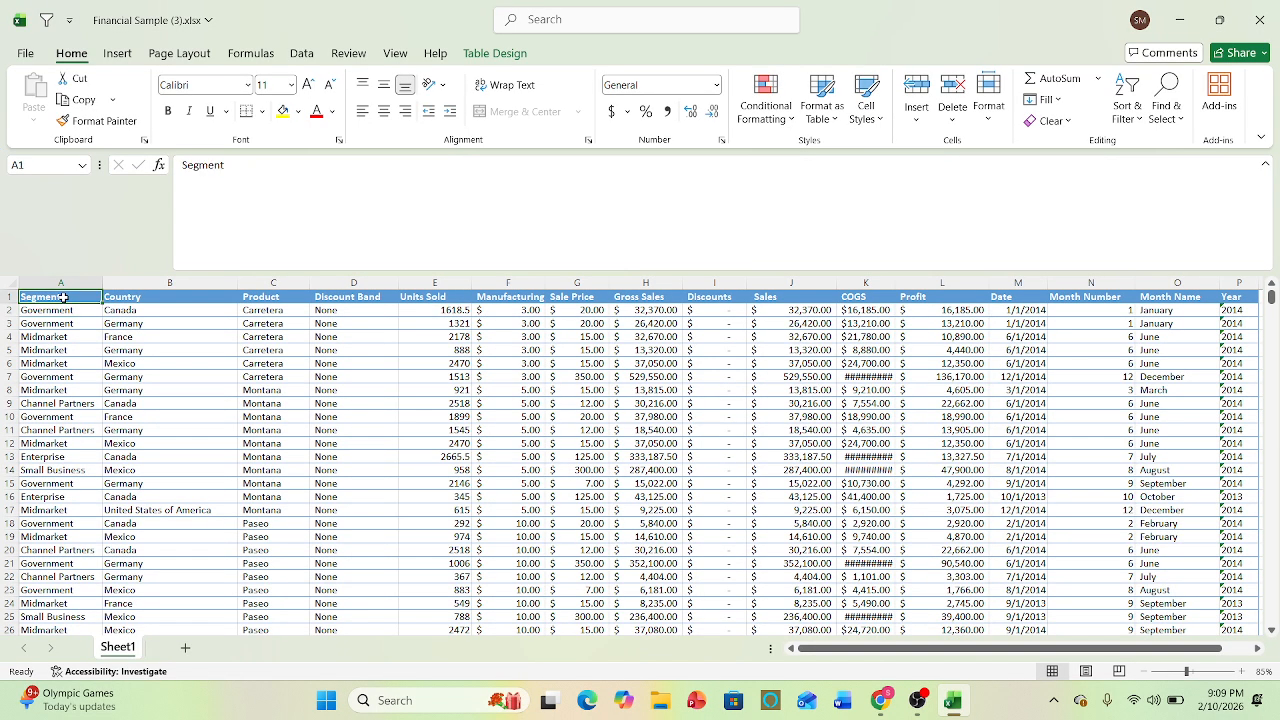
pyautogui.click(62, 390)
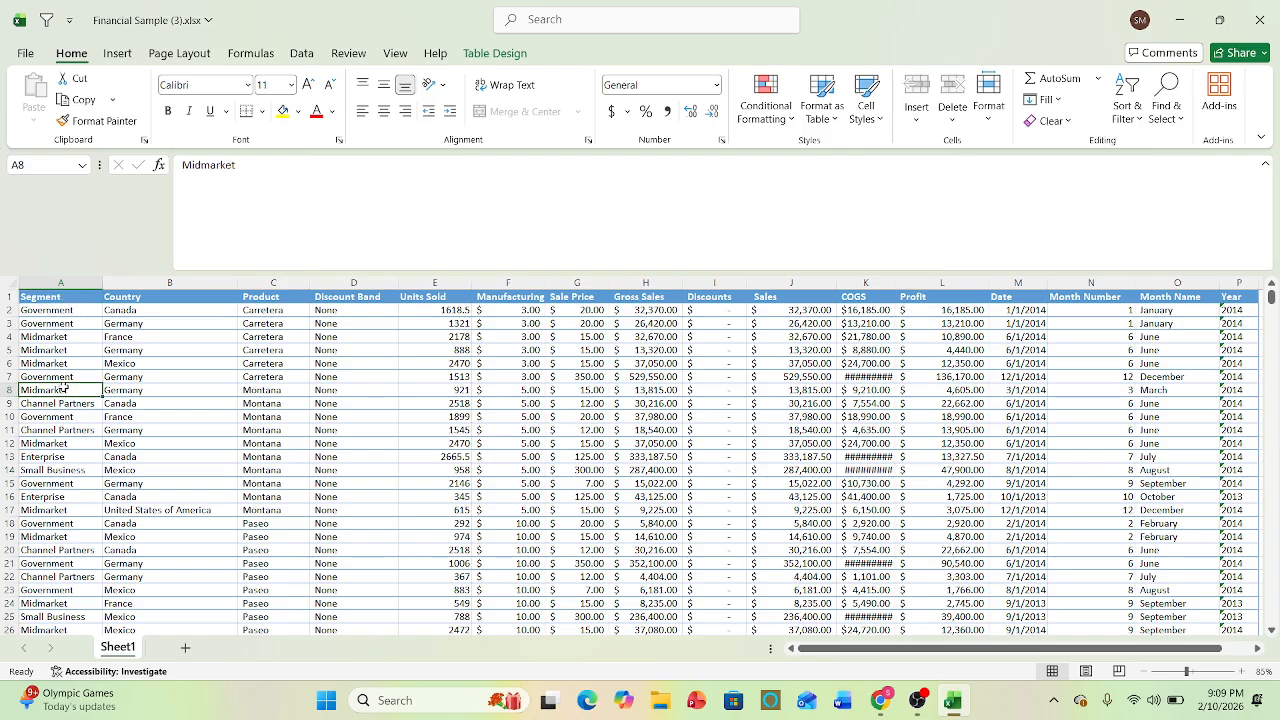
pyautogui.click(46, 298)
pyautogui.click(132, 300)
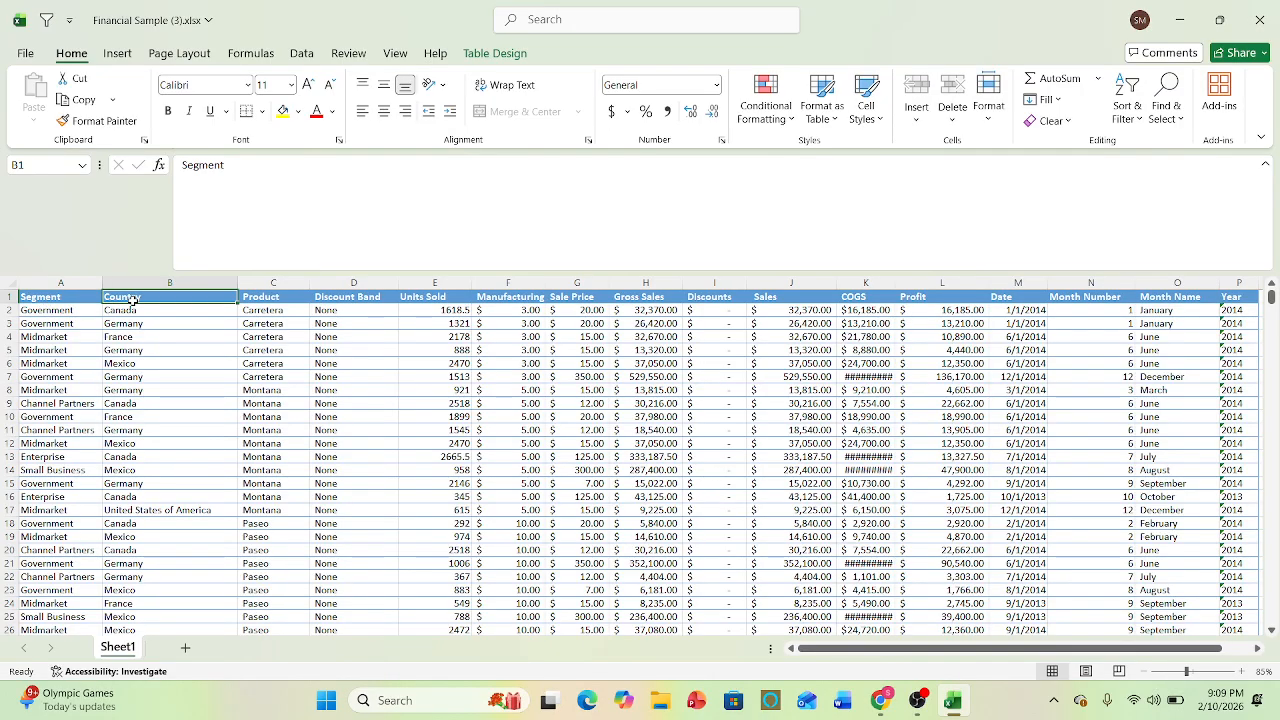
pyautogui.click(266, 300)
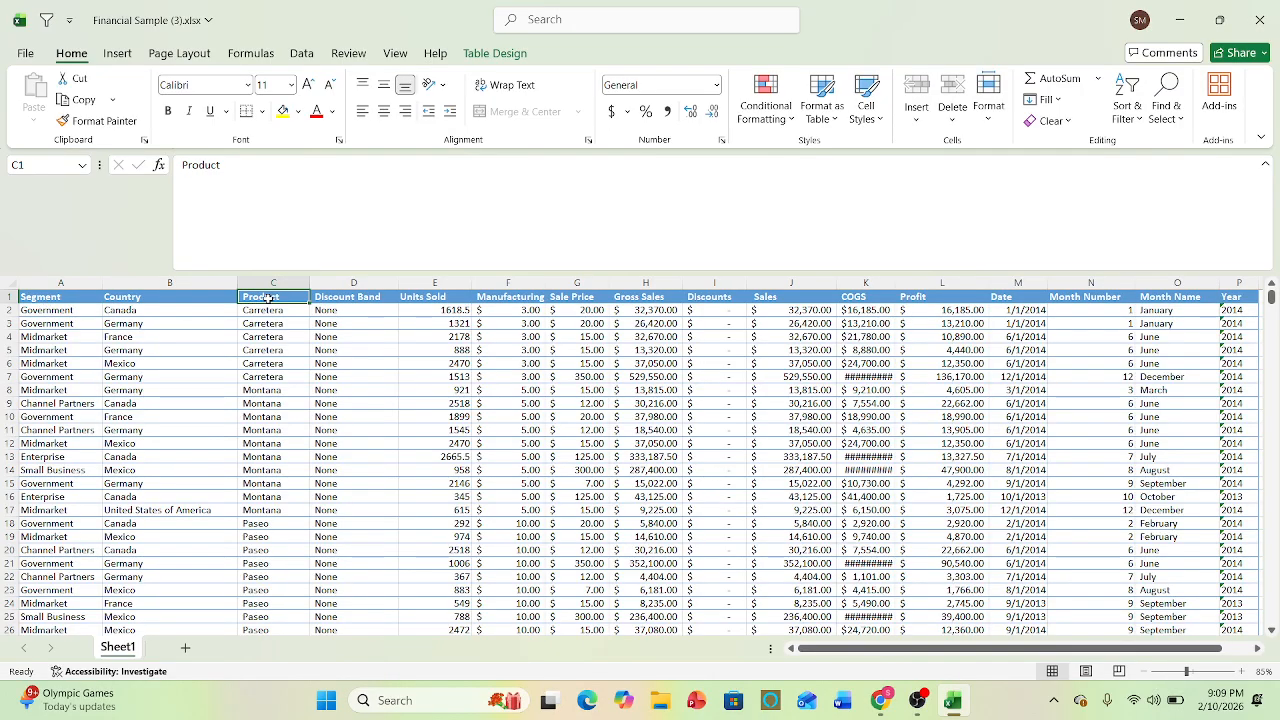
pyautogui.click(332, 306)
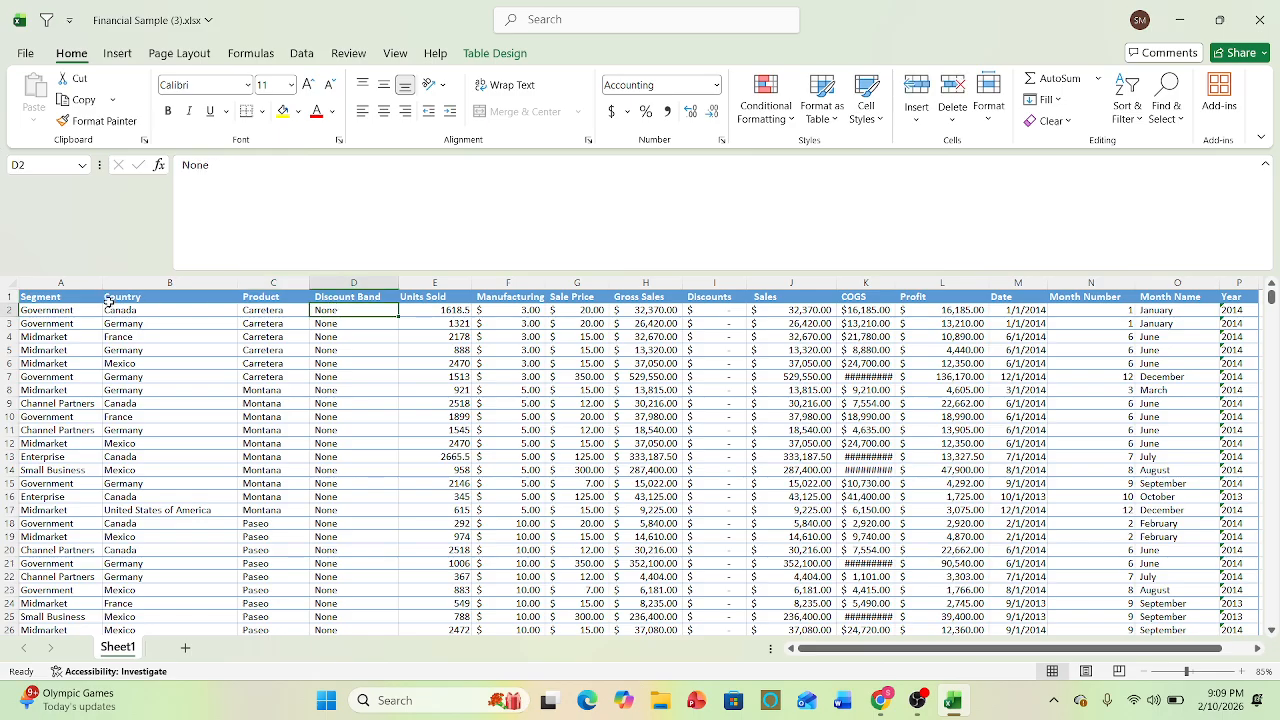
pyautogui.click(62, 293)
pyautogui.click(95, 298)
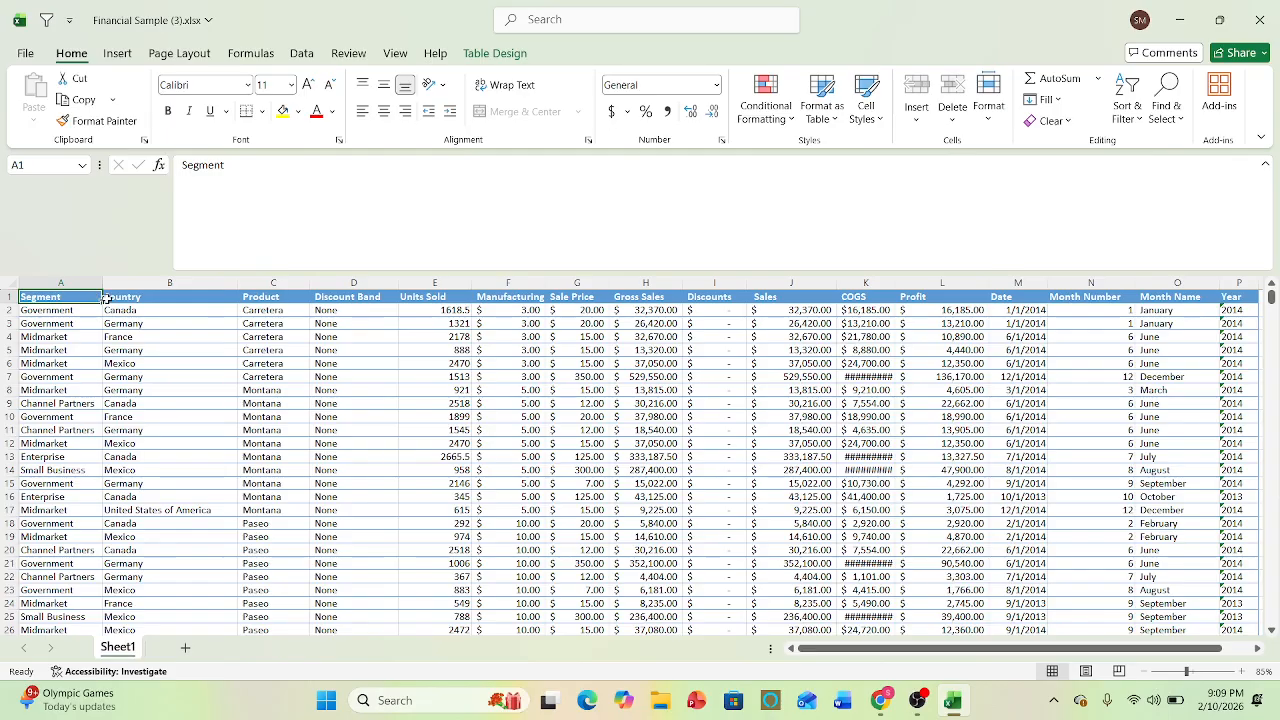
pyautogui.click(121, 298)
pyautogui.click(44, 297)
pyautogui.click(176, 298)
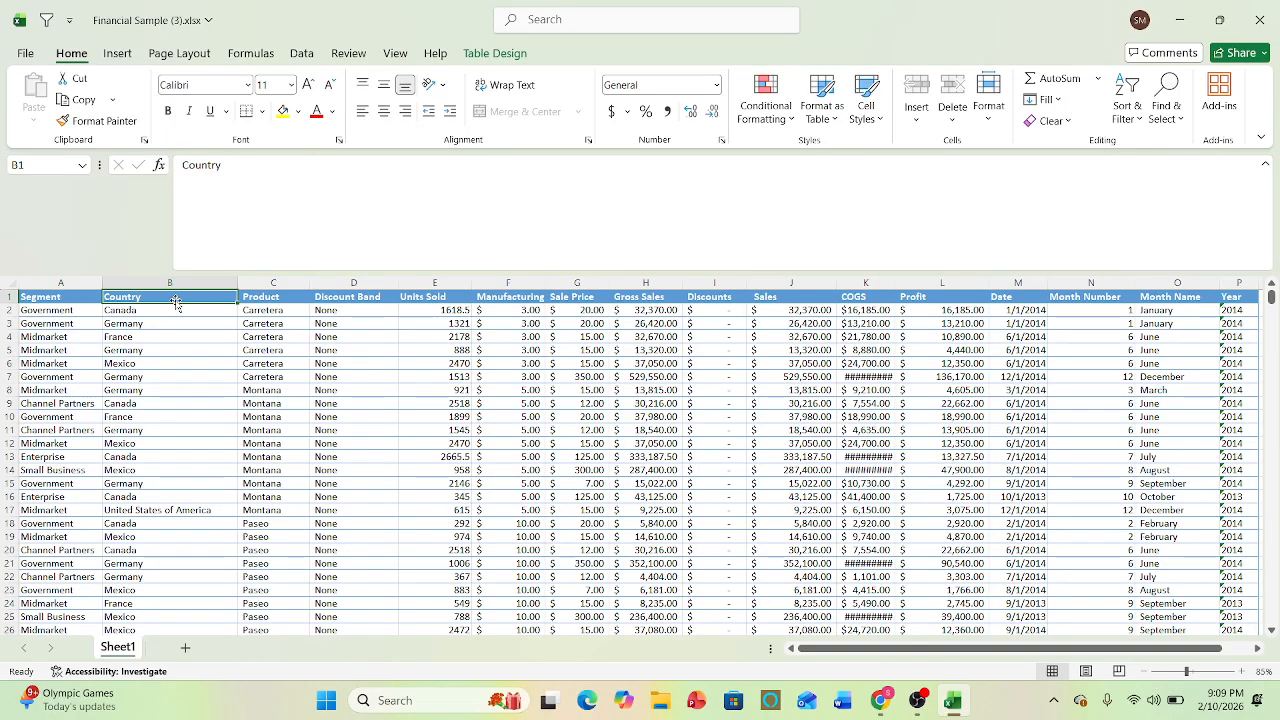
pyautogui.click(69, 297)
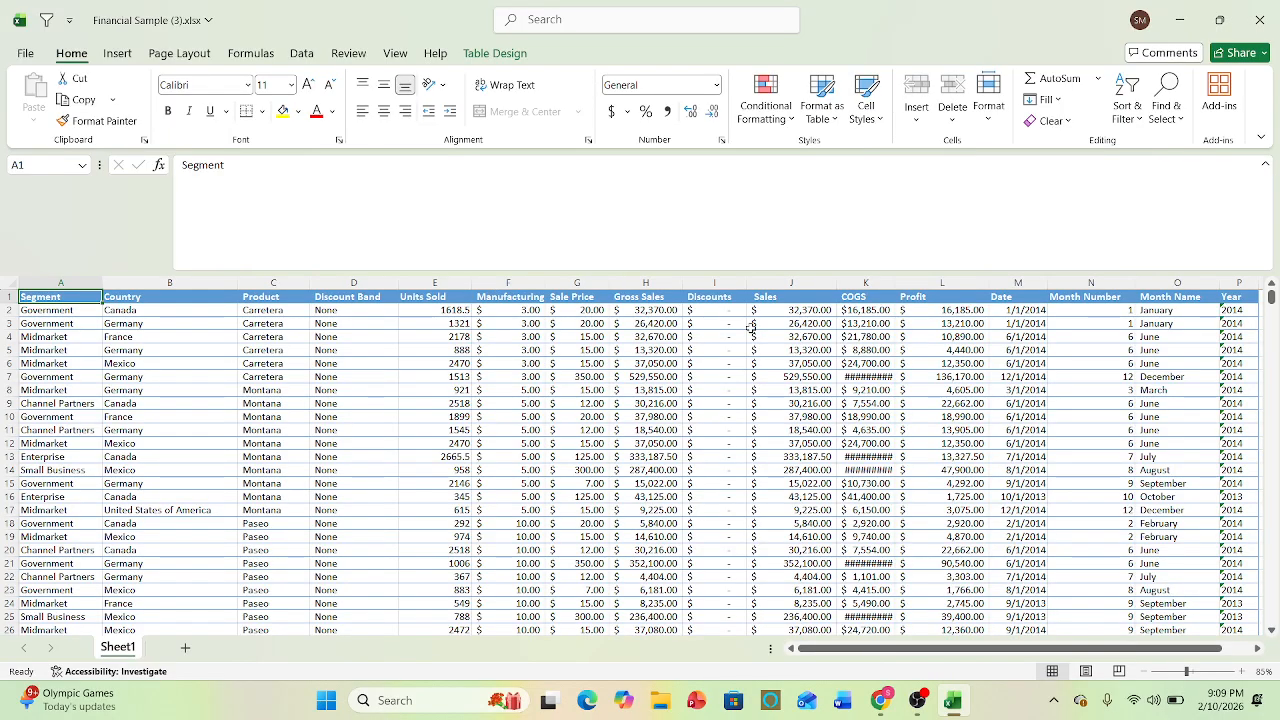
# - Highlight the record in row 3 and the Segment values in A2:A23 to examine the table's rows and columns
pyautogui.click(24, 323)
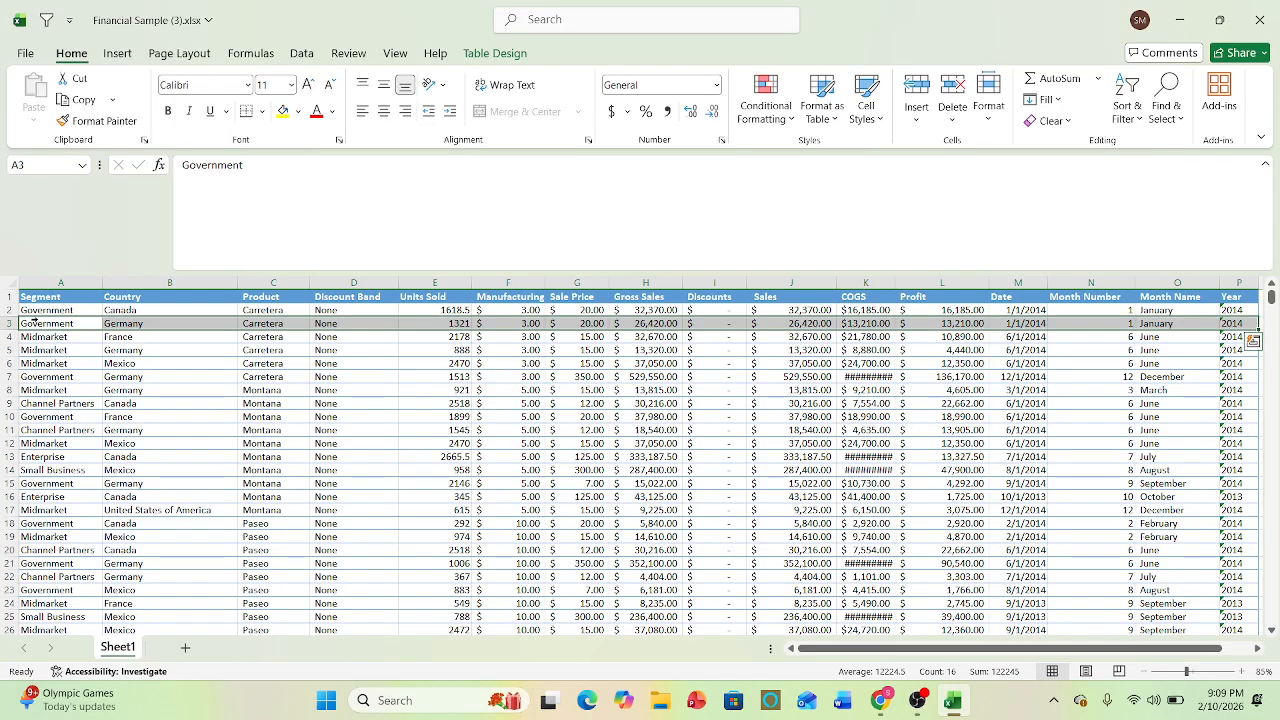
pyautogui.moveTo(70, 310); pyautogui.dragTo(66, 585)
pyautogui.click(172, 376)
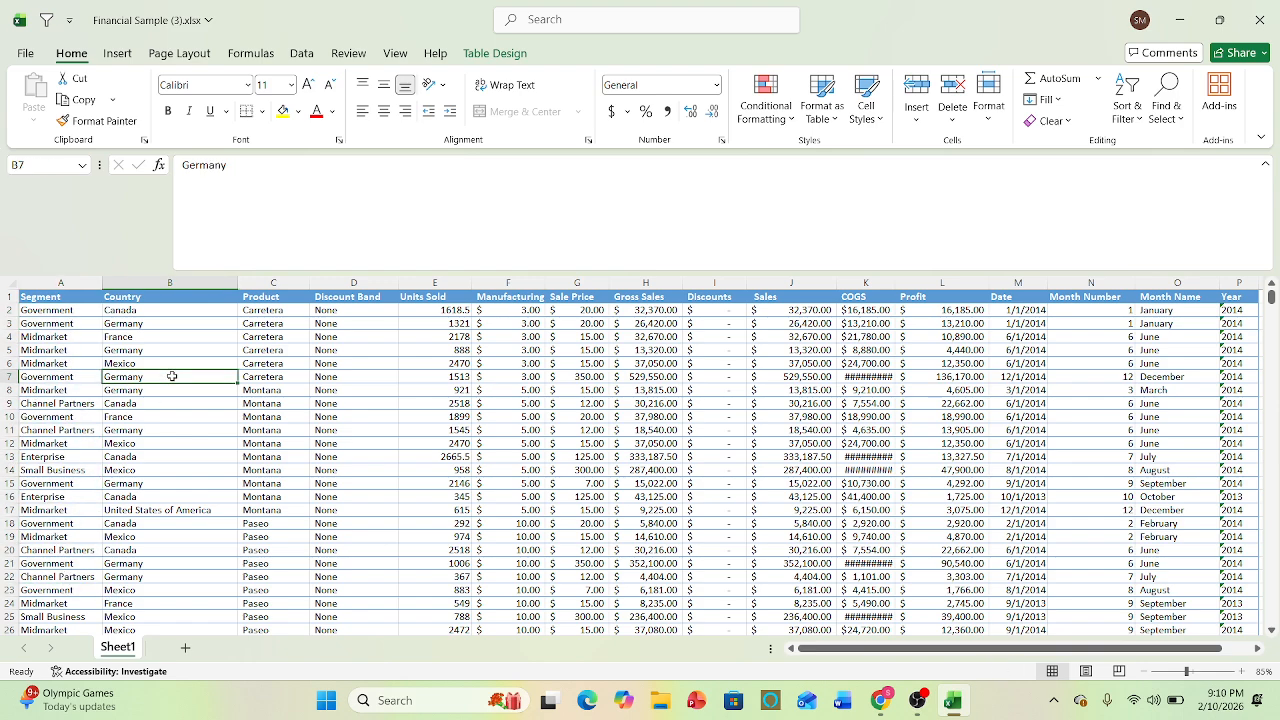
pyautogui.moveTo(70, 310); pyautogui.dragTo(70, 589)
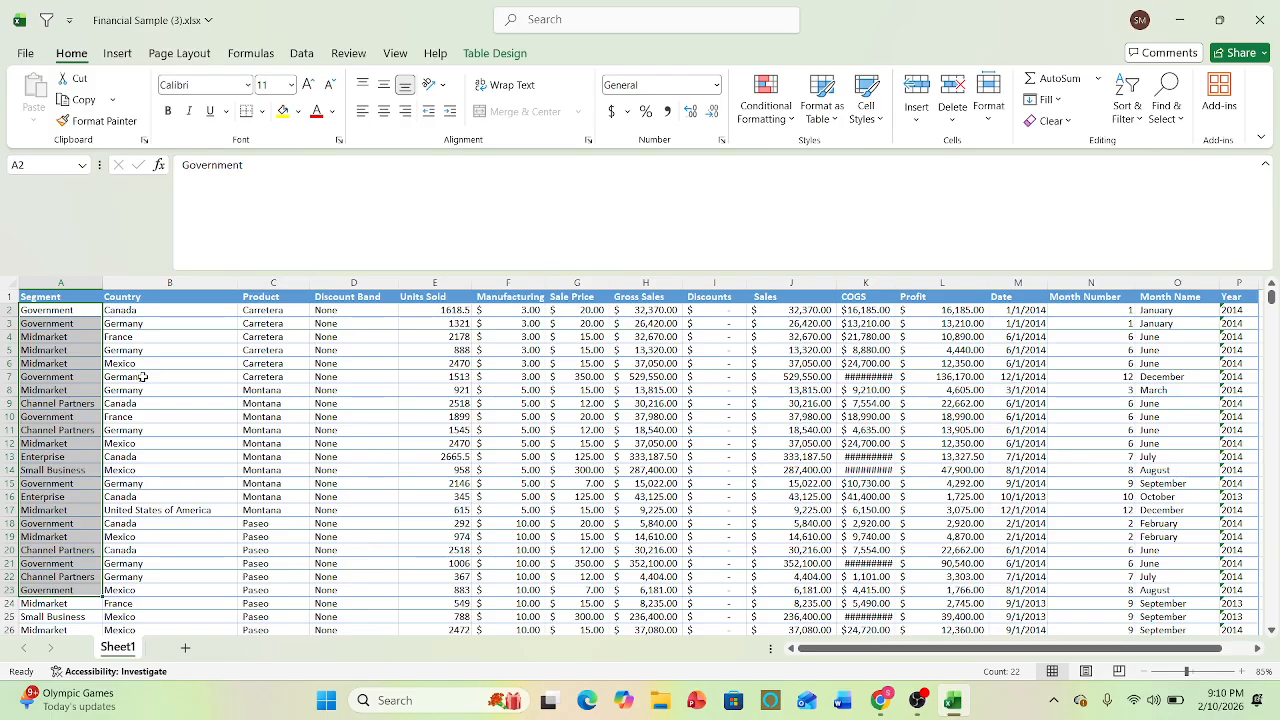
pyautogui.click(214, 458)
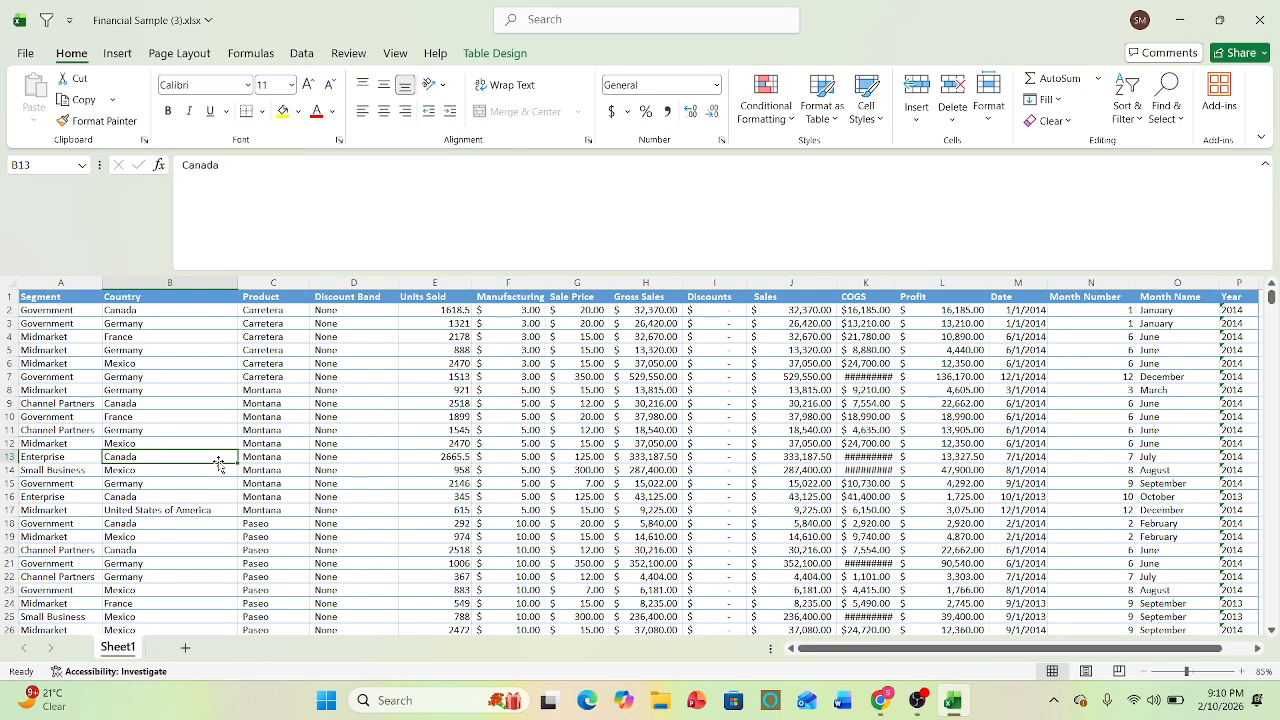
# - Go to the last record in the Segment column and return to the header at the start of the table
pyautogui.click(54, 312)
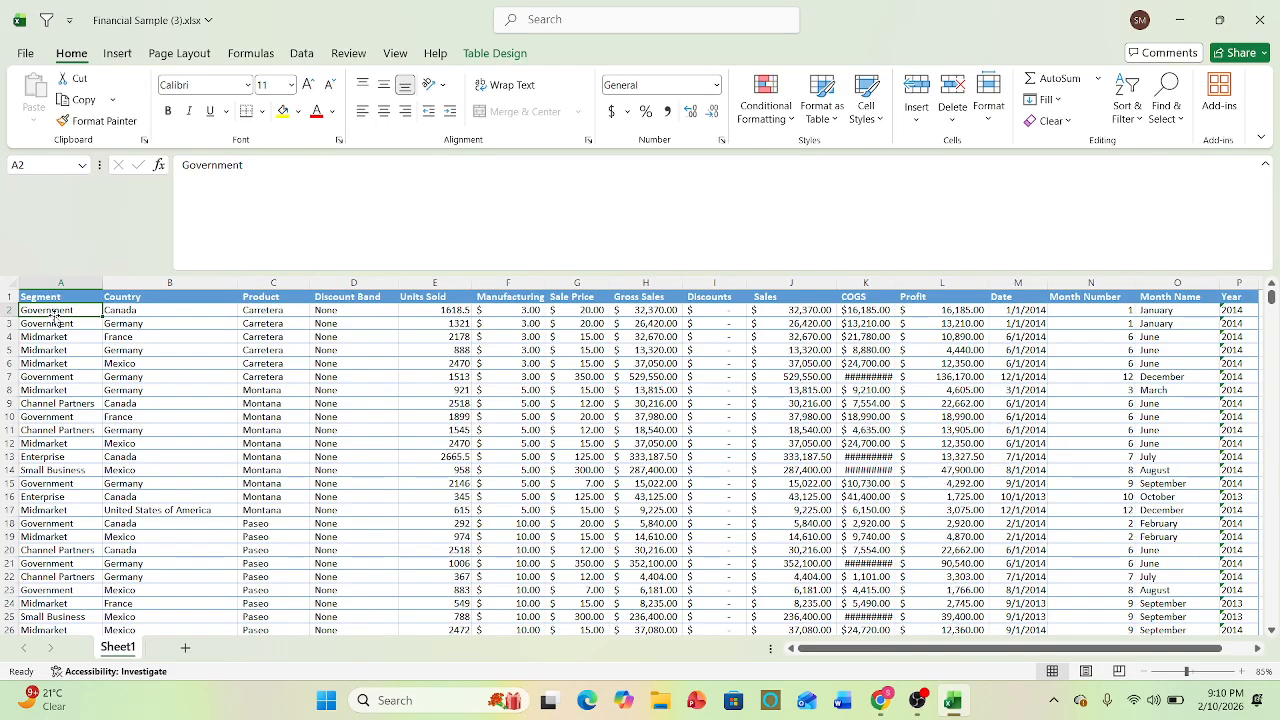
pyautogui.hotkey('ctrl', 'Down')
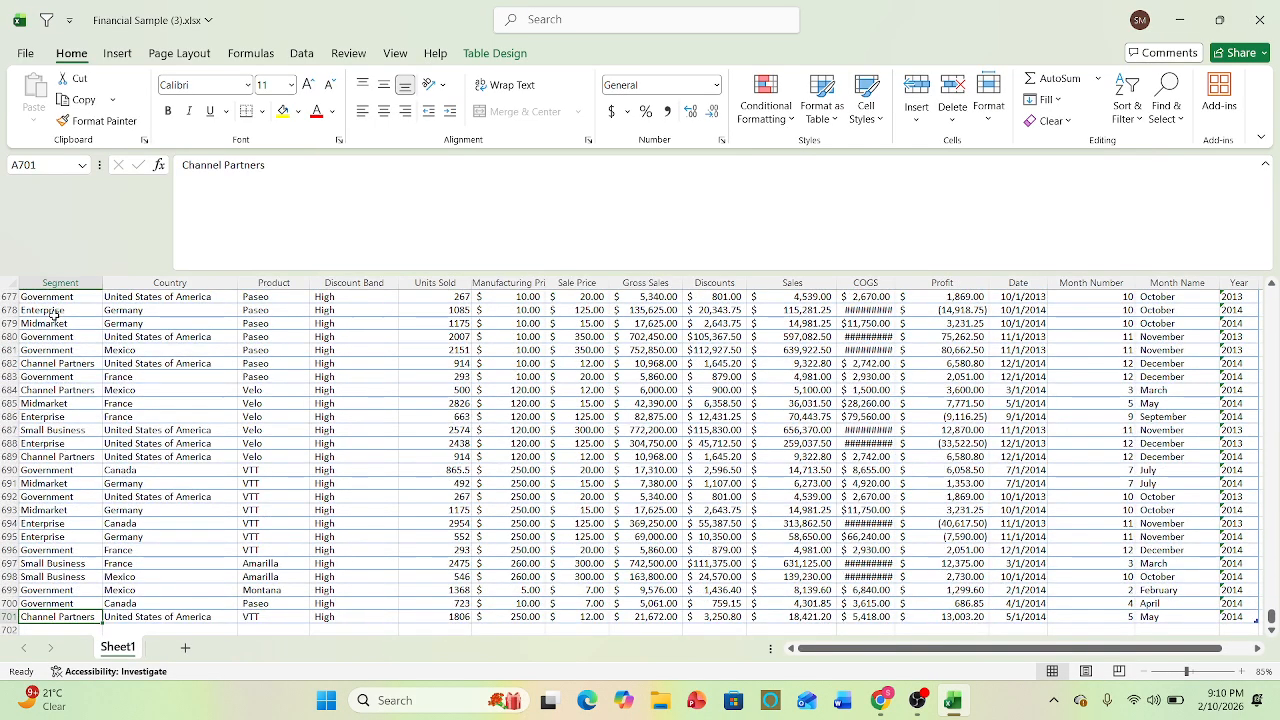
pyautogui.hotkey('ctrl', 'Up')
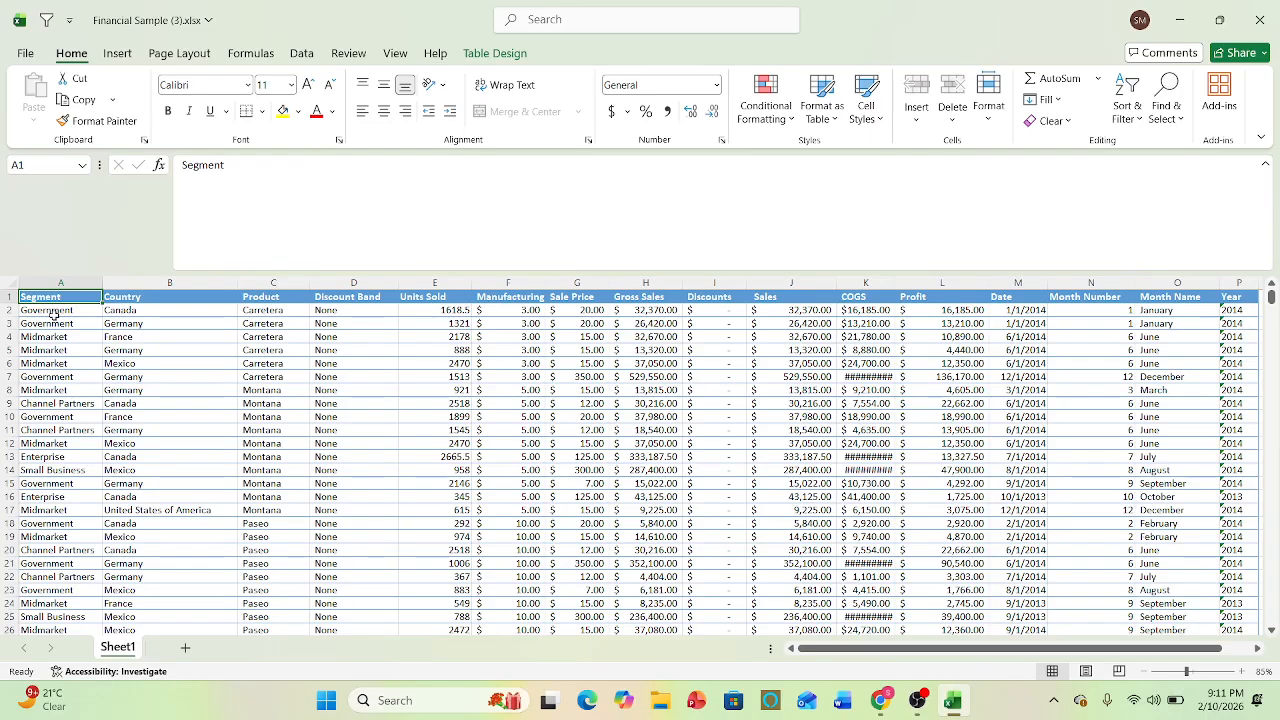
pyautogui.click(110, 363)
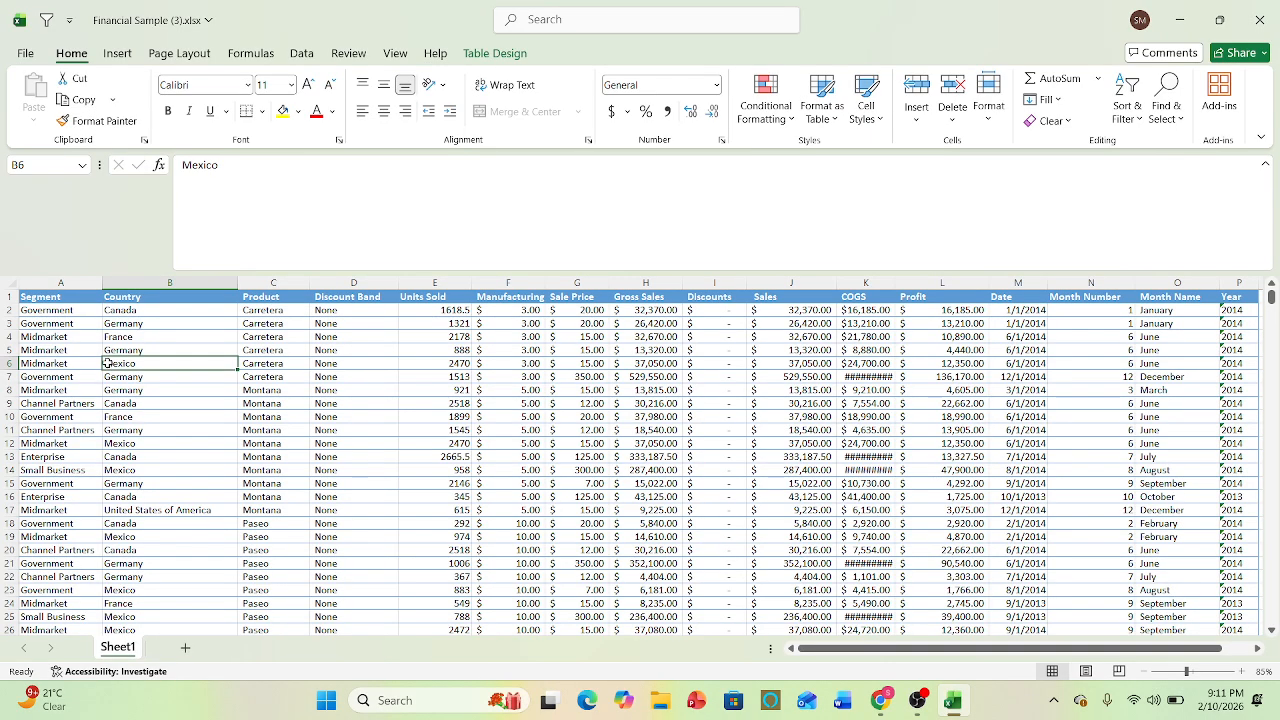
# - Turn on filtering for the table's header row, starting from the Segment header, and locate the equivalent Filter command among the data tools
pyautogui.click(62, 296)
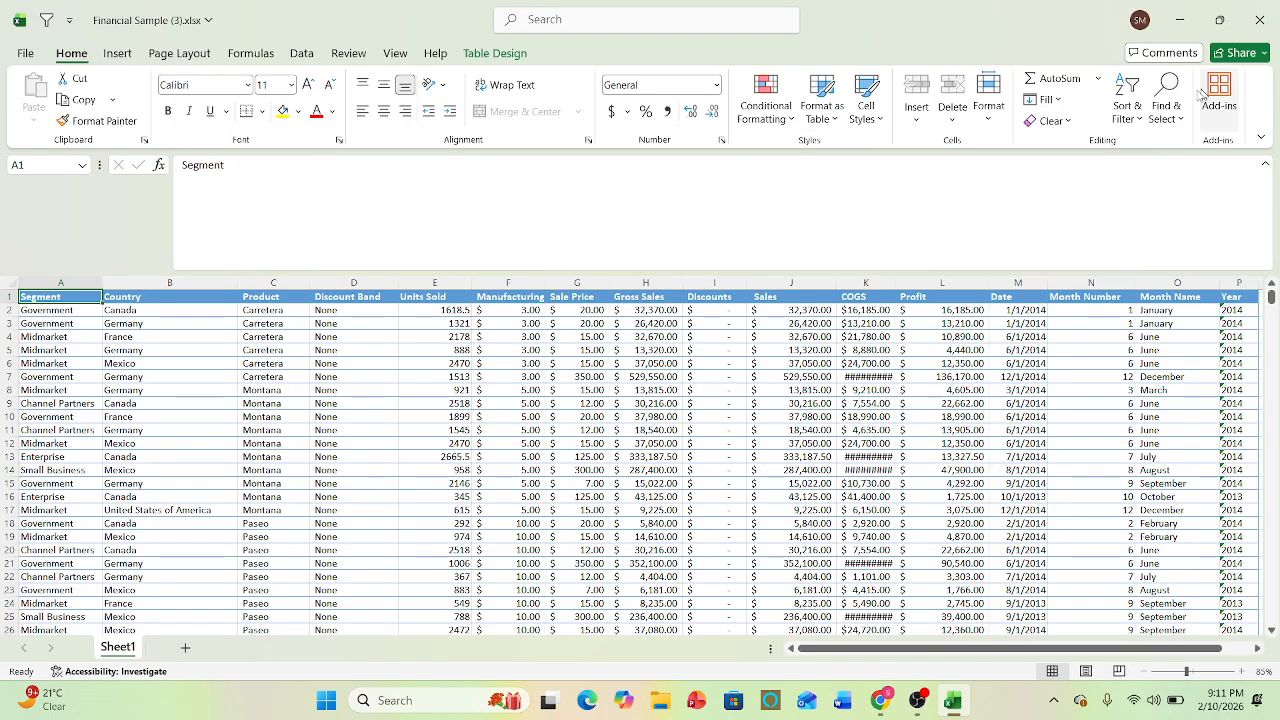
pyautogui.click(1137, 122)
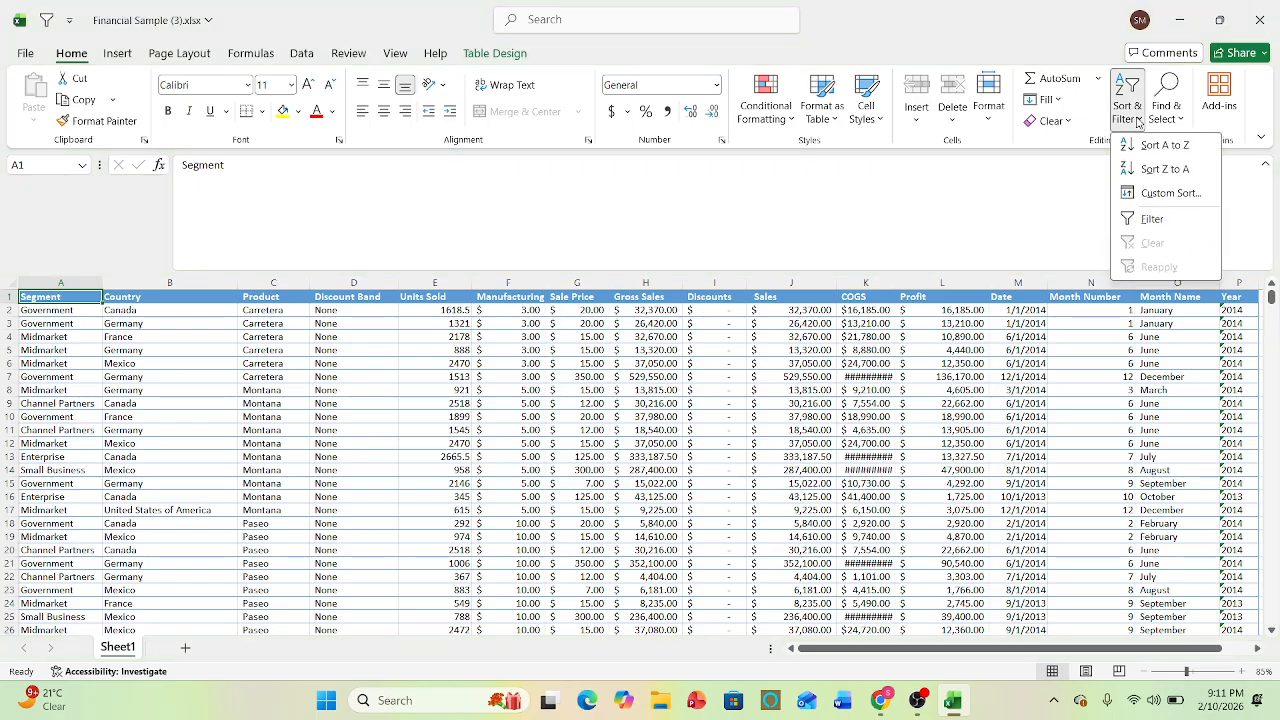
pyautogui.click(1151, 218)
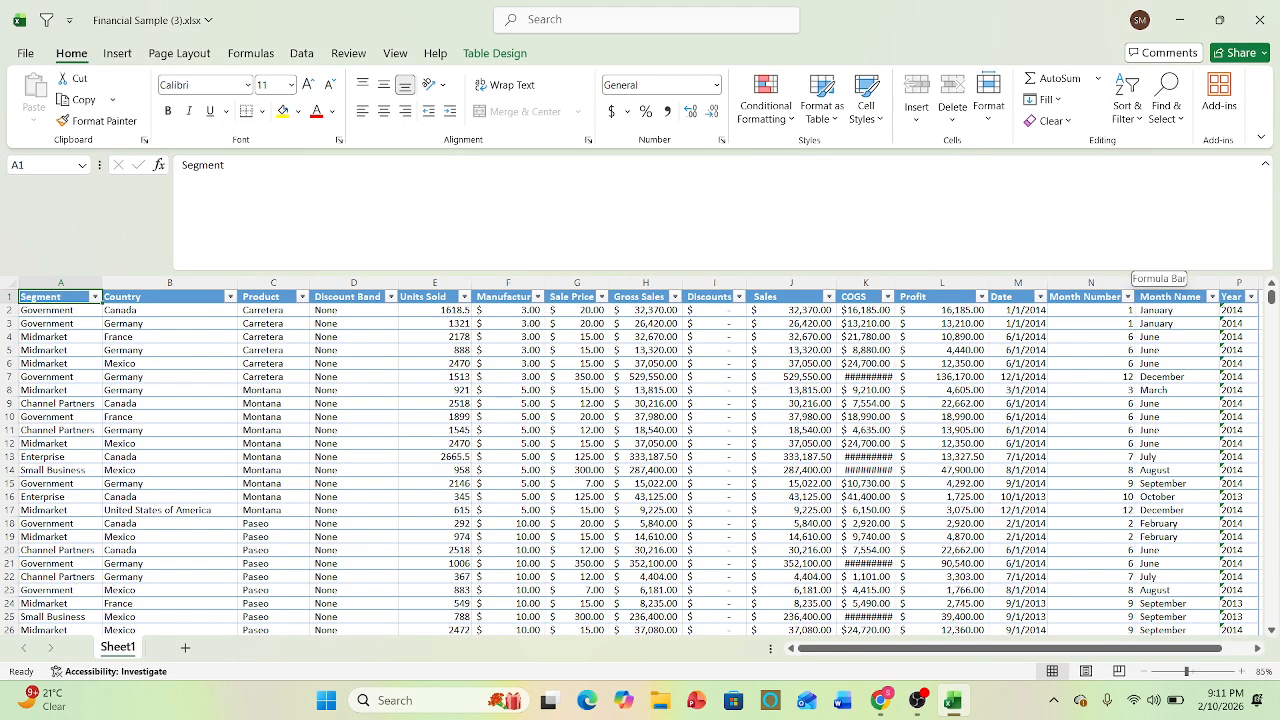
pyautogui.click(296, 58)
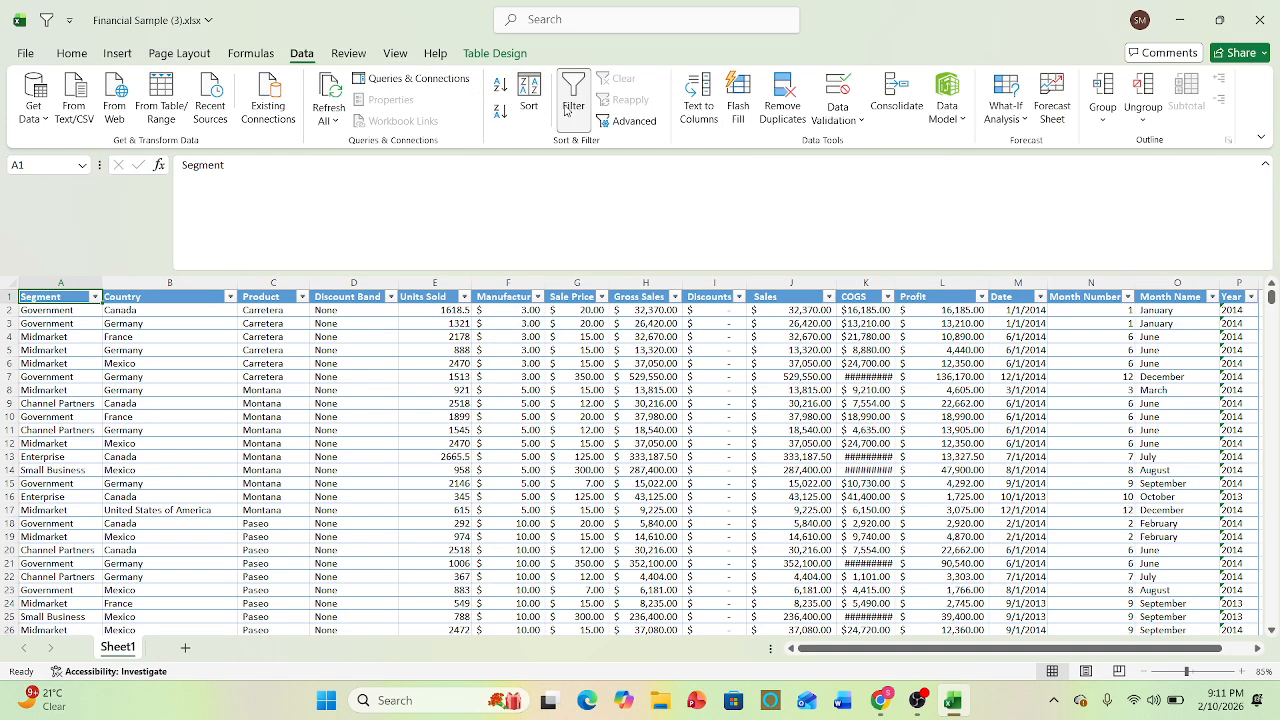
pyautogui.click(73, 338)
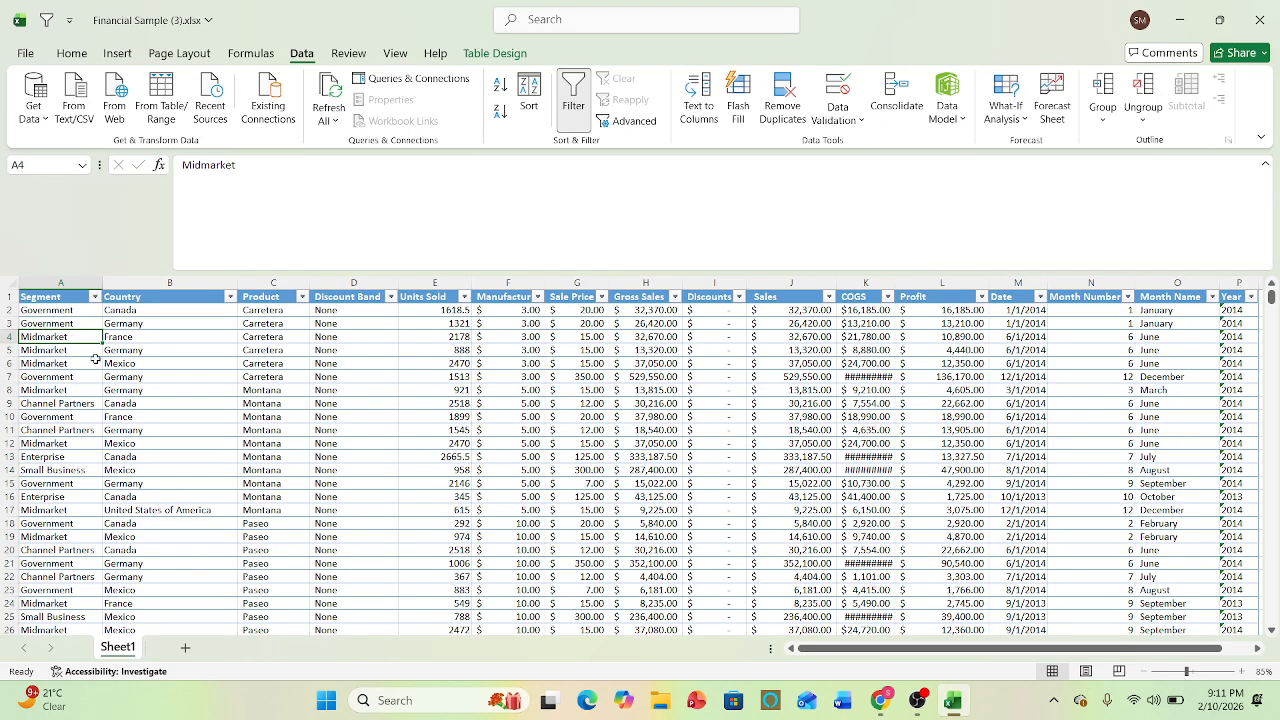
# - Return to cell A1, remove the filters from the header row and switch them back on
pyautogui.click(95, 358)
pyautogui.hotkey('ctrl', 'Home')
pyautogui.hotkey('ctrl', 'shift', 'l')
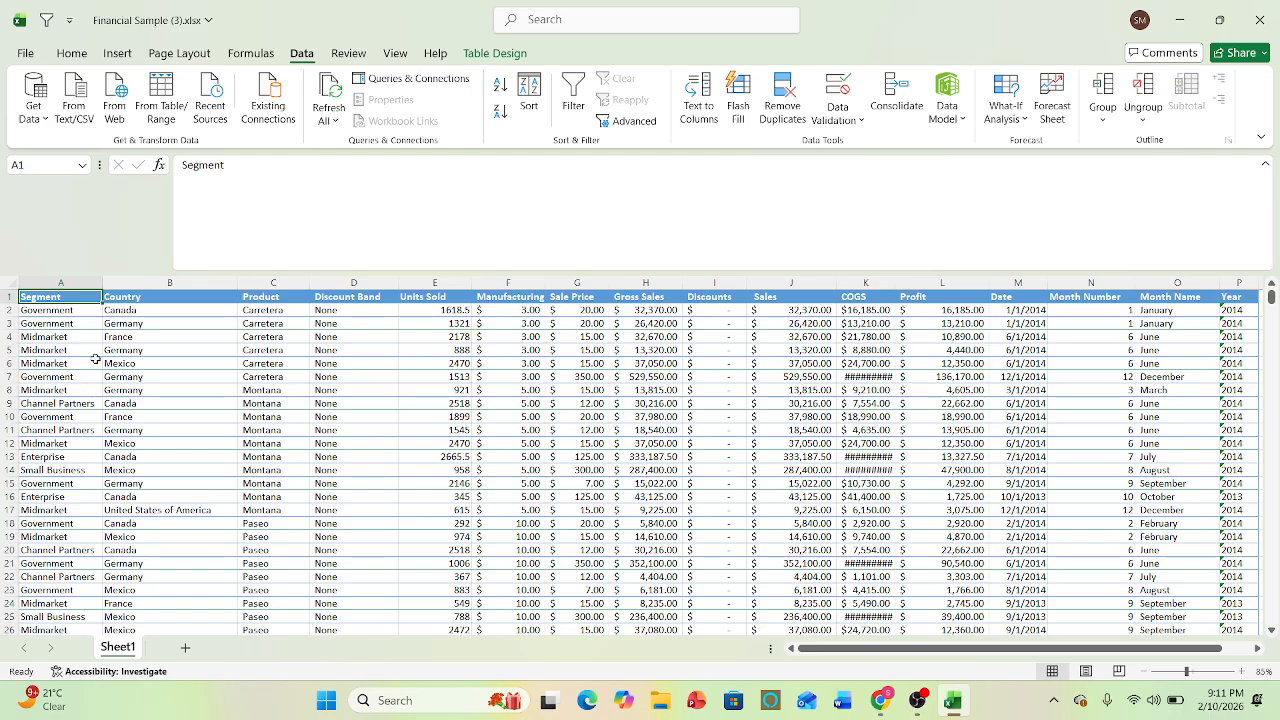
pyautogui.hotkey('ctrl', 'shift', 'l')
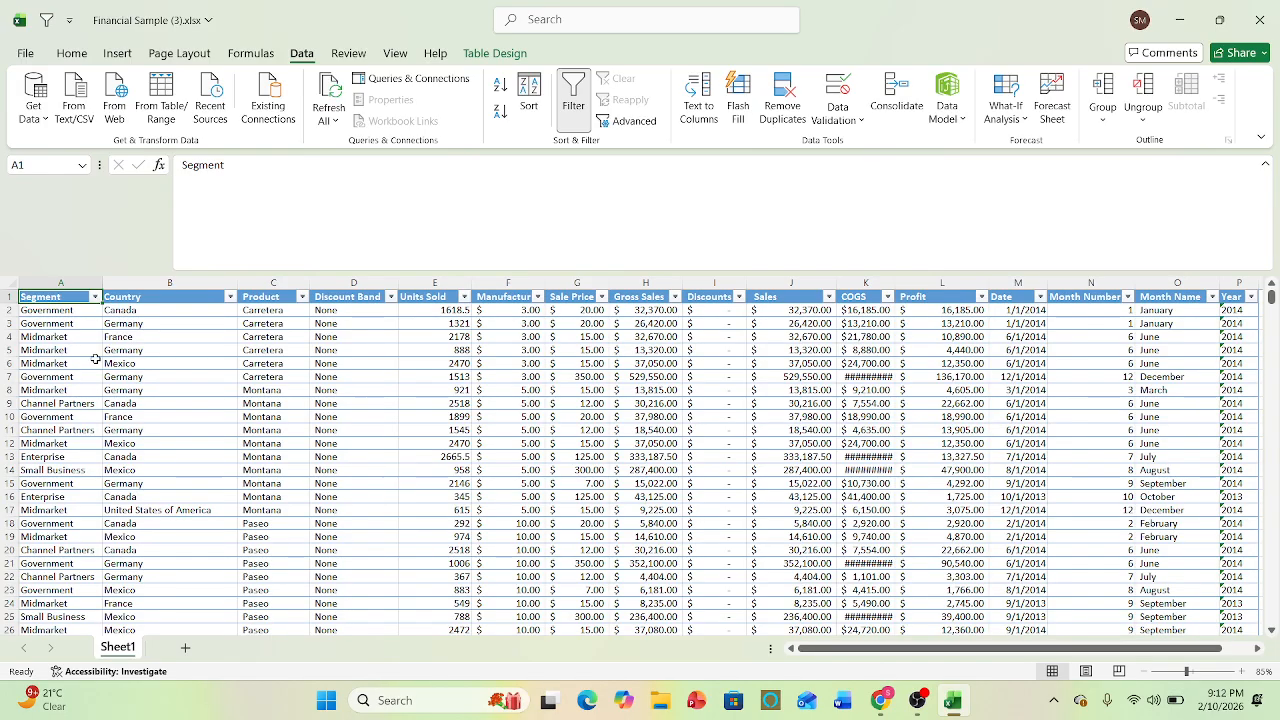
# - Filter the Segment column to show only the Government records
pyautogui.click(96, 361)
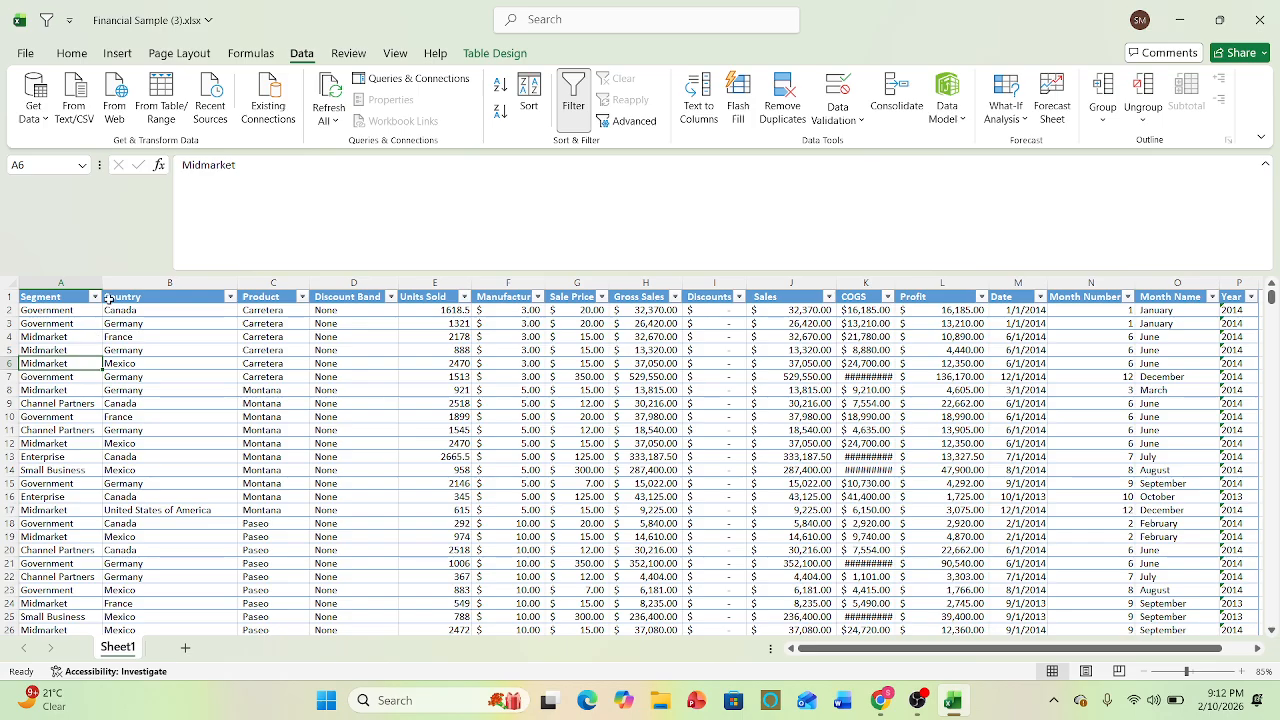
pyautogui.click(95, 297)
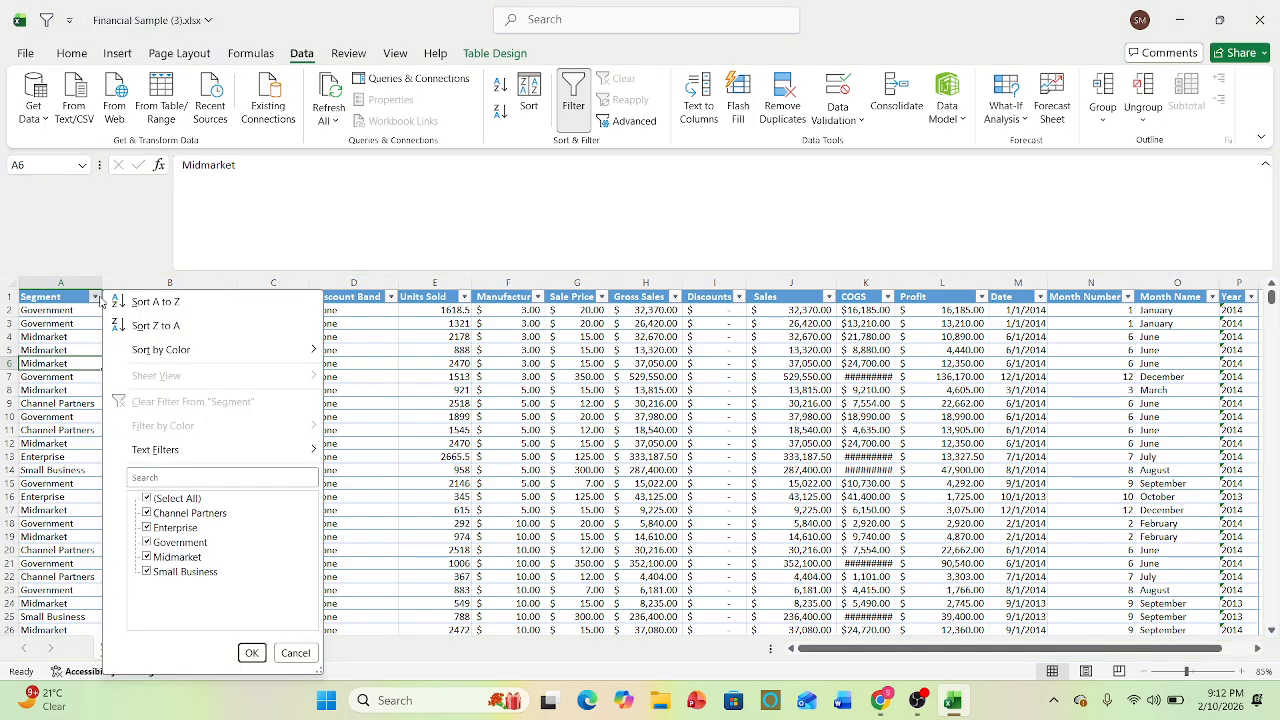
pyautogui.click(163, 500)
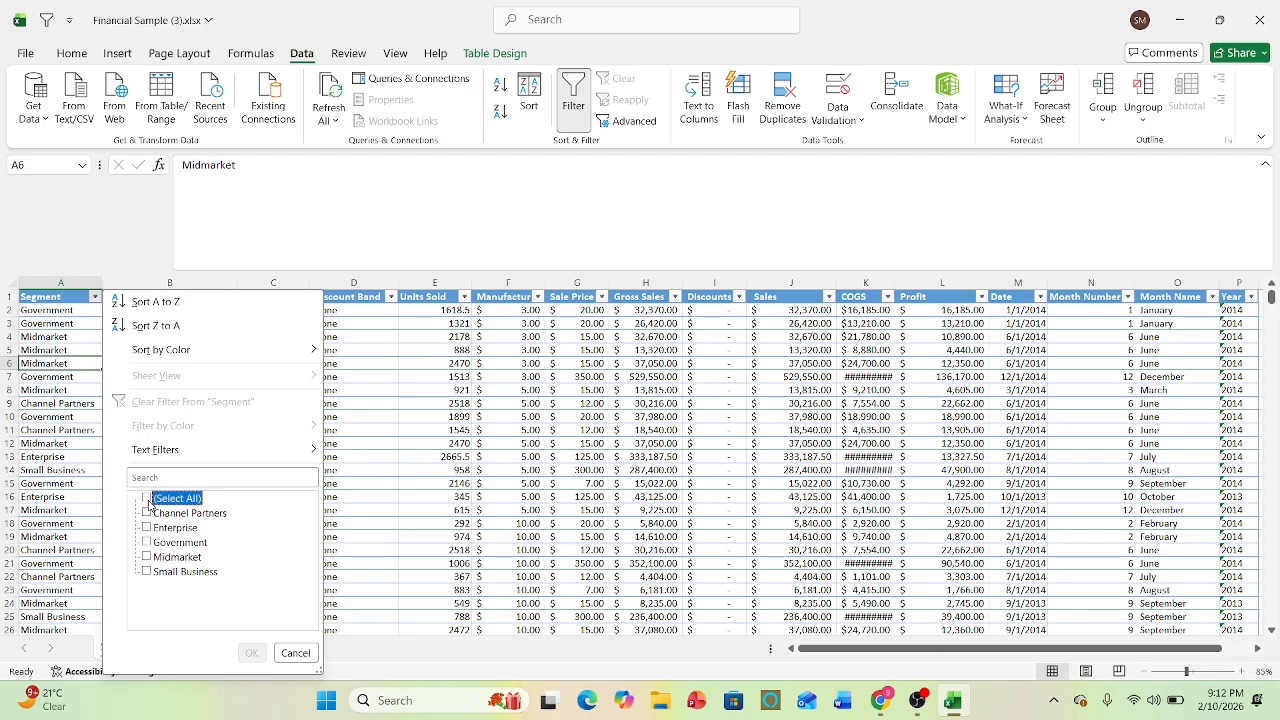
pyautogui.click(148, 499)
pyautogui.click(148, 499)
pyautogui.click(152, 543)
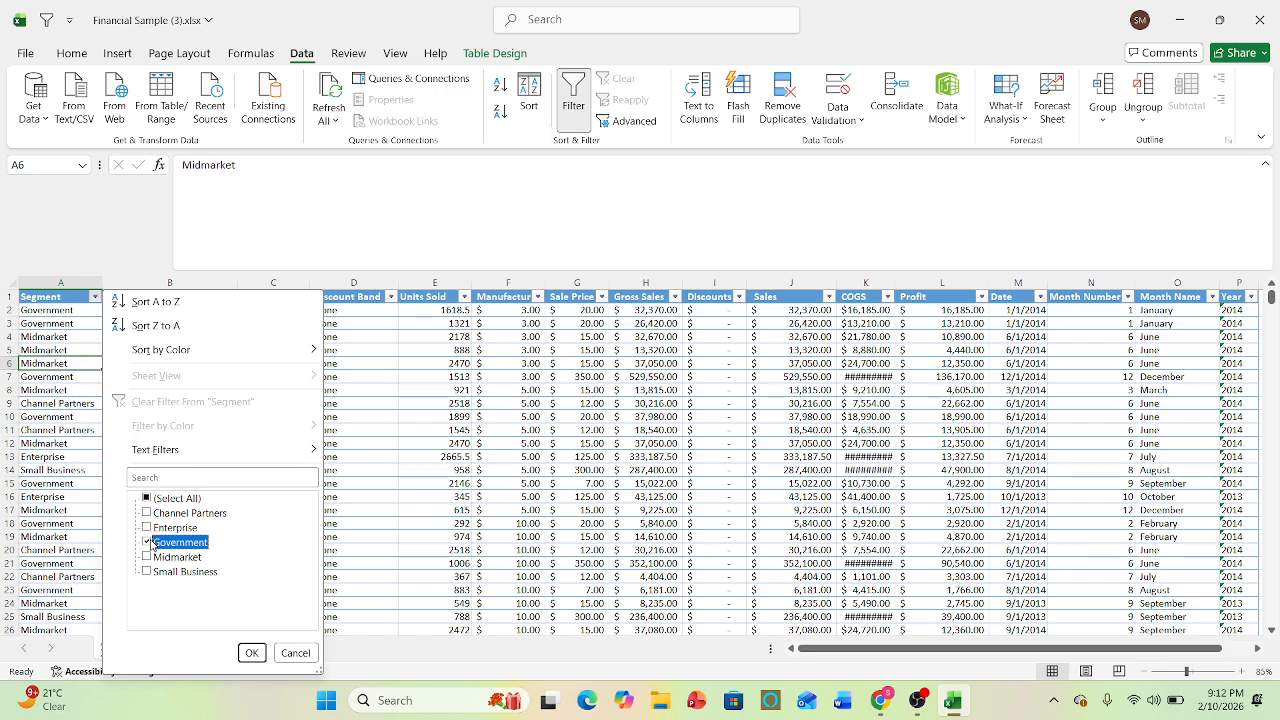
pyautogui.click(252, 653)
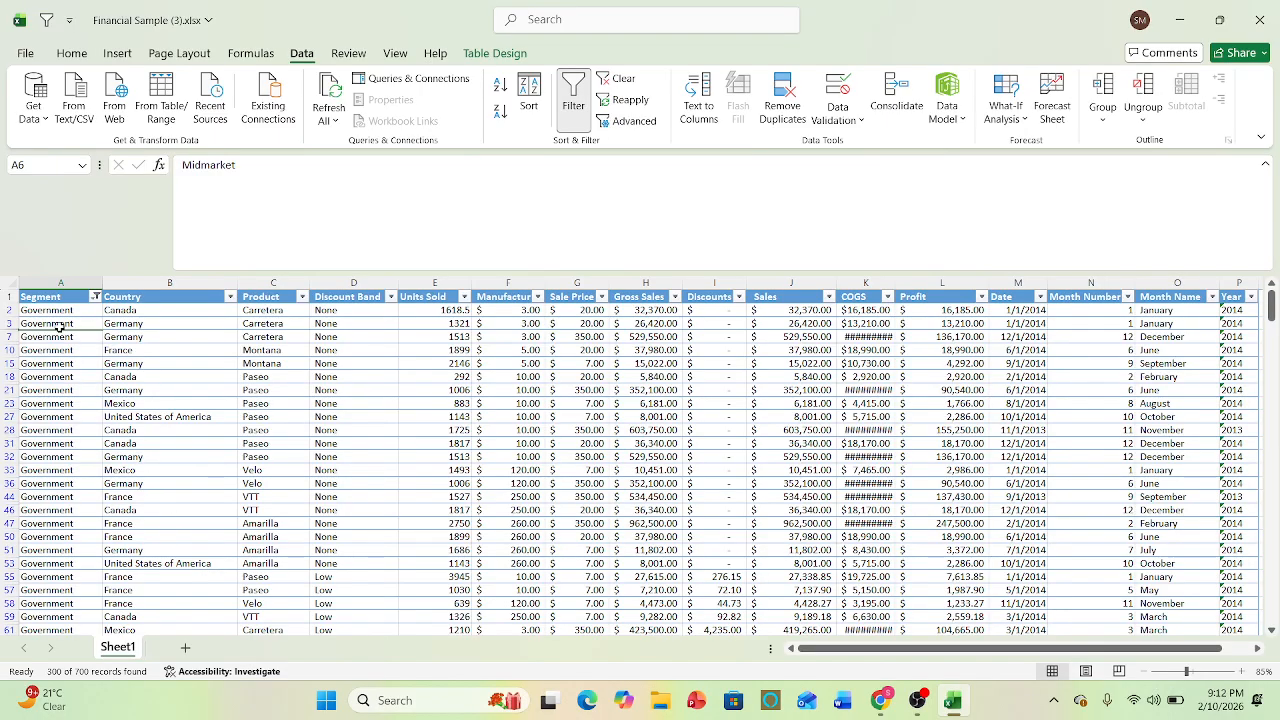
# - Look through the filtered Government records, return to the Country header and undo the Segment filter
pyautogui.moveTo(58, 323)
pyautogui.mouseDown()
pyautogui.moveTo(80, 440)
pyautogui.moveTo(60, 643)
pyautogui.moveTo(60, 312)
pyautogui.mouseUp()
pyautogui.click(154, 380)
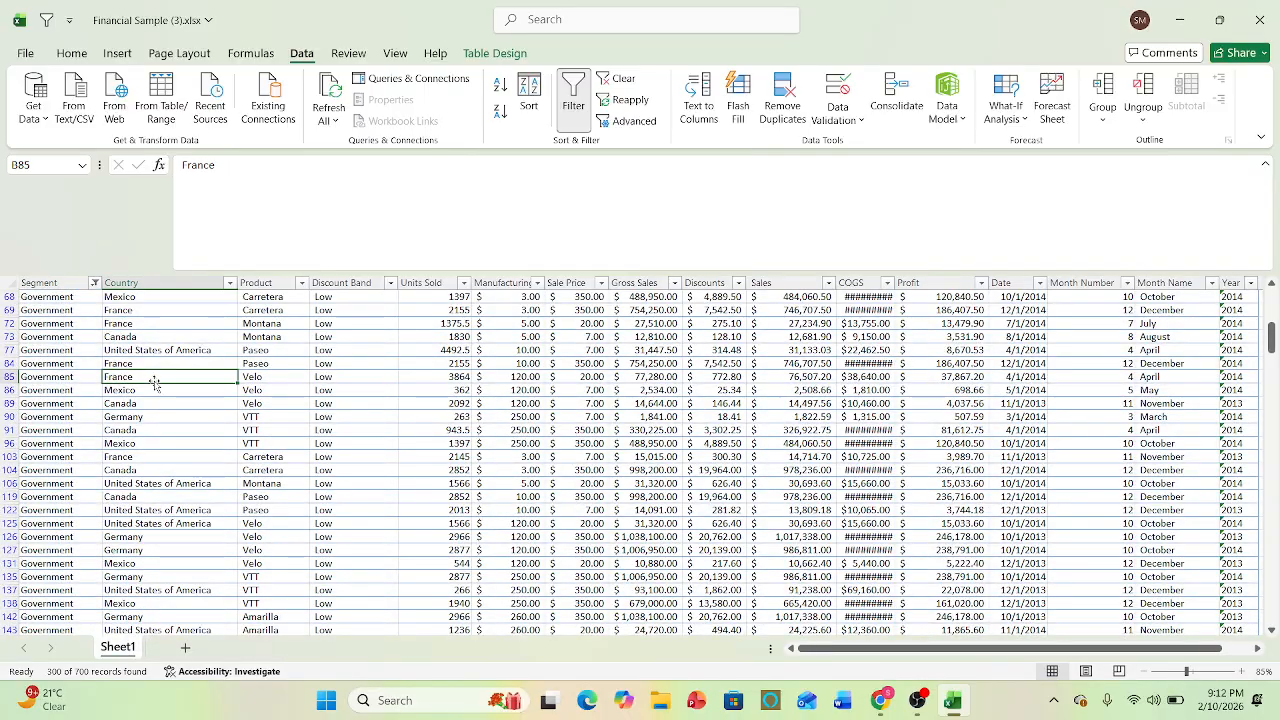
pyautogui.press('Up')
pyautogui.press('Up')
pyautogui.press('Up')
pyautogui.press('Up')
pyautogui.press('Up')
pyautogui.press('Up')
pyautogui.press('Up')
pyautogui.press('Up')
pyautogui.press('Up')
pyautogui.press('Up')
pyautogui.press('Up')
pyautogui.press('Up')
pyautogui.press('Up')
pyautogui.press('Up')
pyautogui.press('Up')
pyautogui.press('Up')
pyautogui.press('Up')
pyautogui.press('Up')
pyautogui.press('Up')
pyautogui.press('Up')
pyautogui.press('Up')
pyautogui.press('Up')
pyautogui.press('Up')
pyautogui.press('Up')
pyautogui.press('Up')
pyautogui.press('Up')
pyautogui.press('Up')
pyautogui.press('Up')
pyautogui.press('Up')
pyautogui.press('Up')
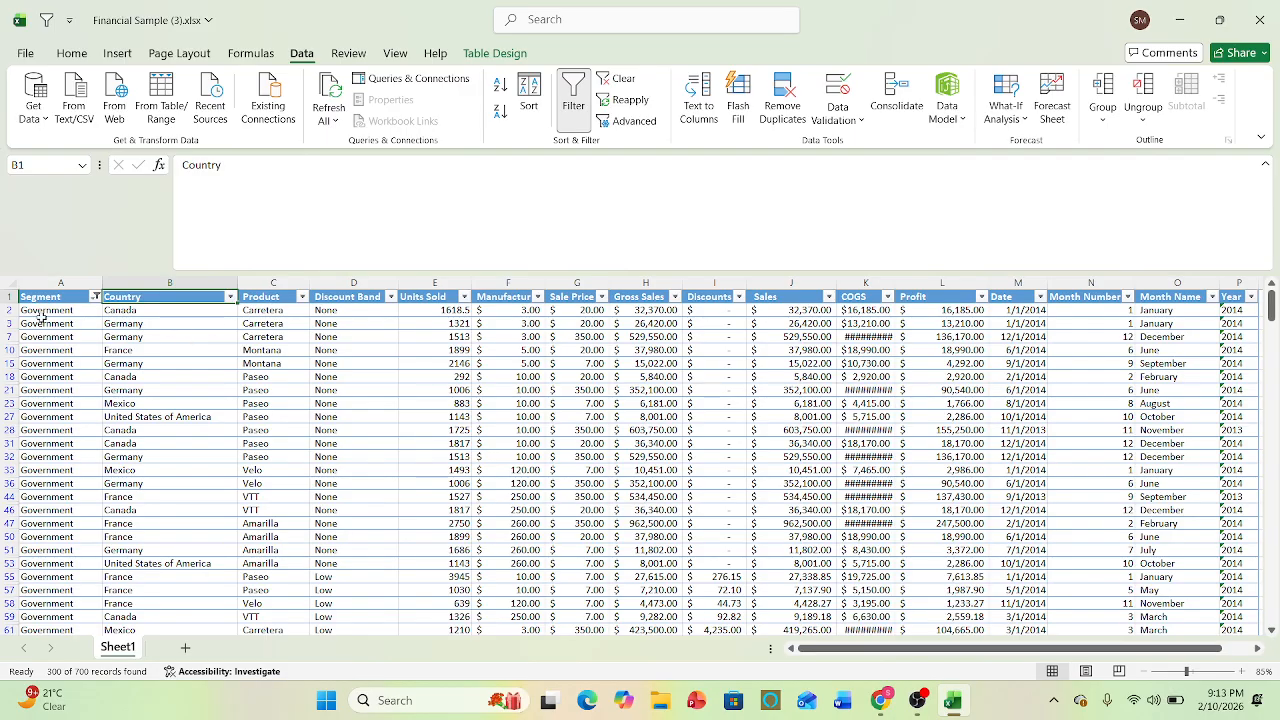
pyautogui.hotkey('ctrl', 'z')
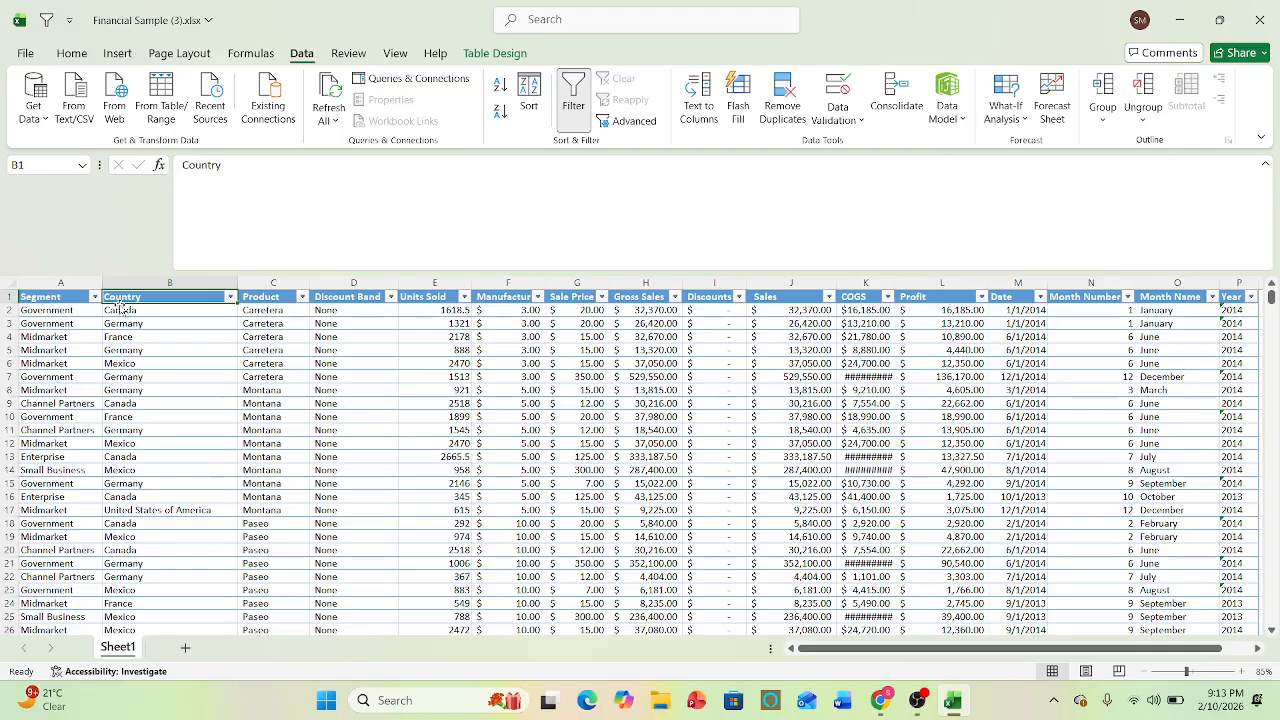
# - Filter the Country column to show only the Canada records
pyautogui.click(166, 352)
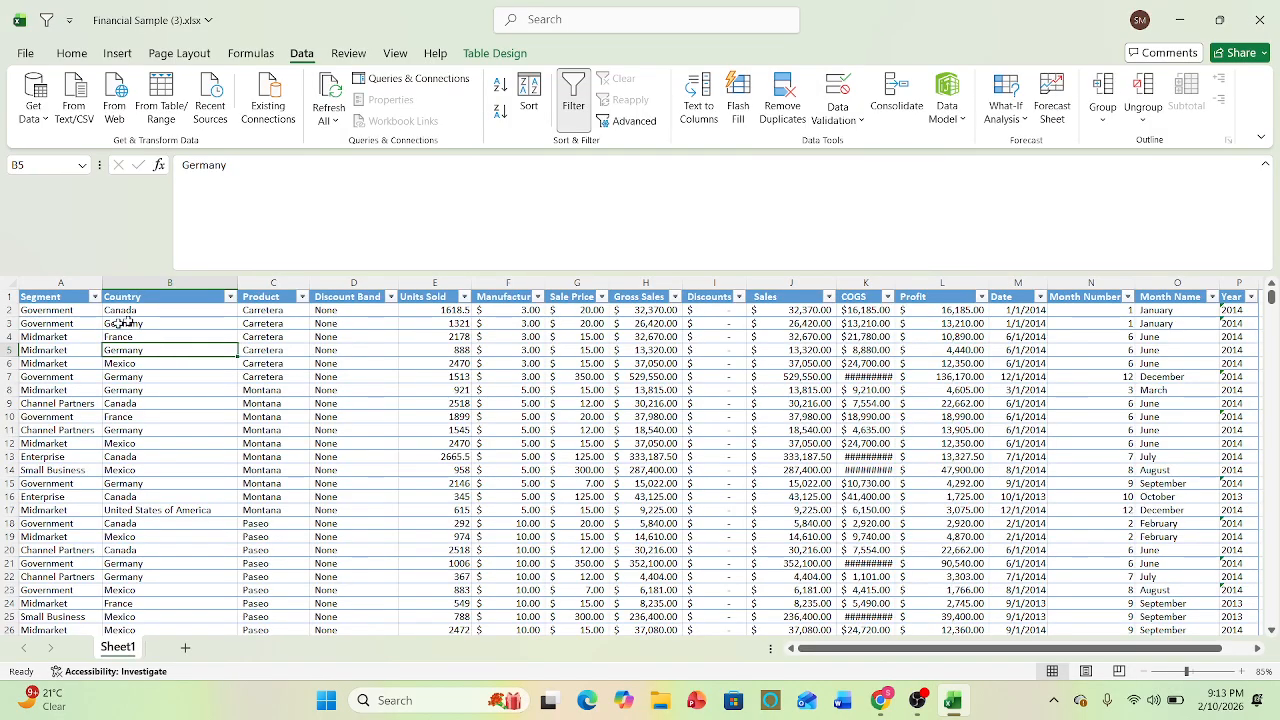
pyautogui.click(233, 297)
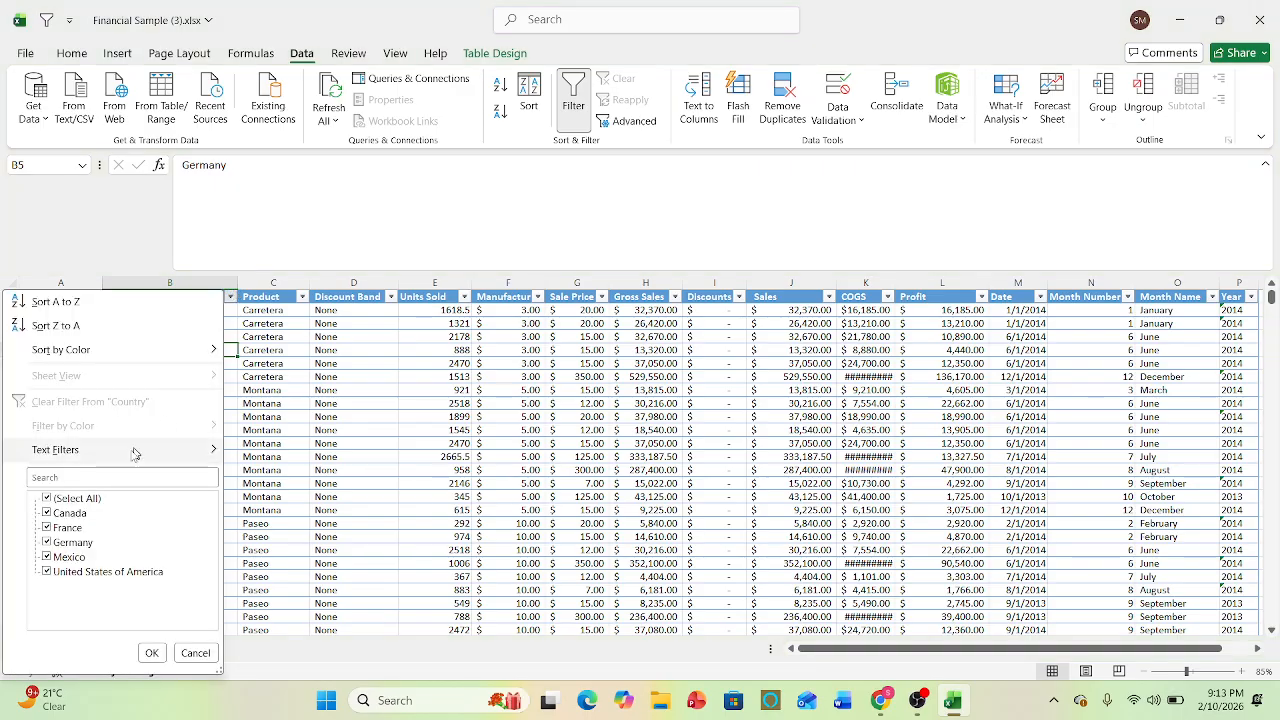
pyautogui.click(76, 503)
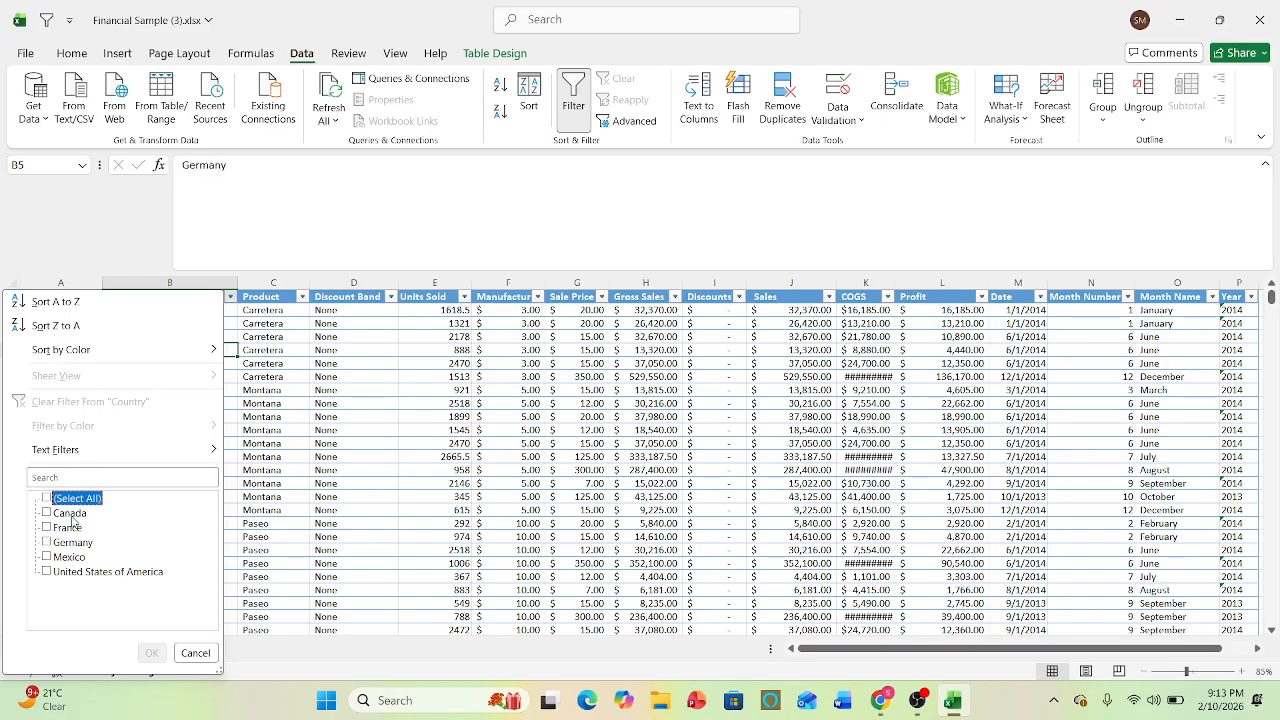
pyautogui.click(70, 514)
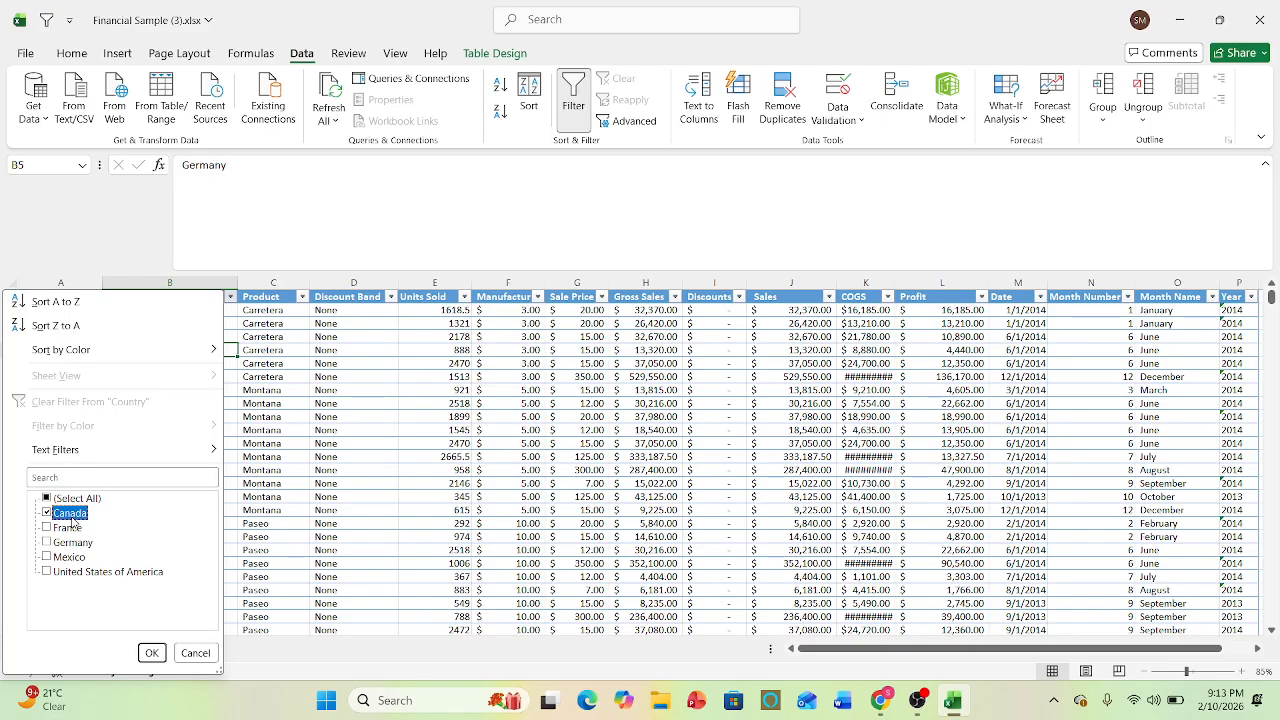
pyautogui.click(152, 652)
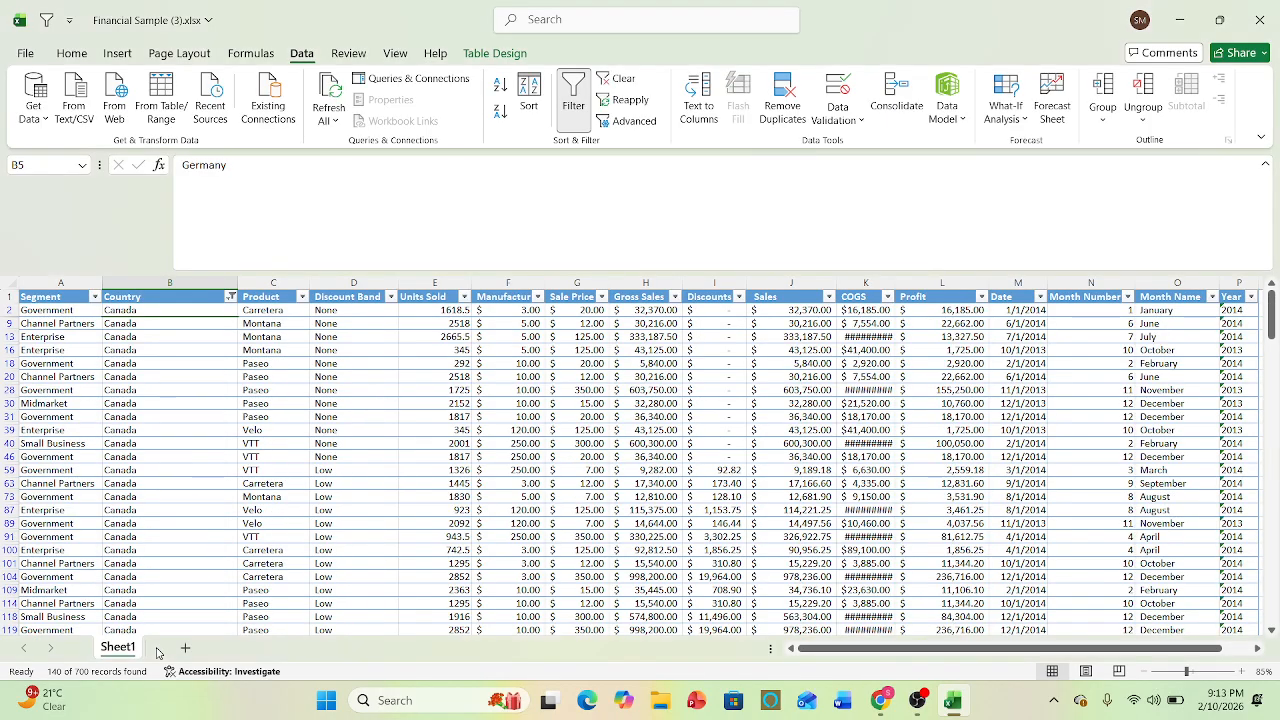
# - Narrow the Canada records further by filtering the Segment column to Small Business only
pyautogui.click(94, 297)
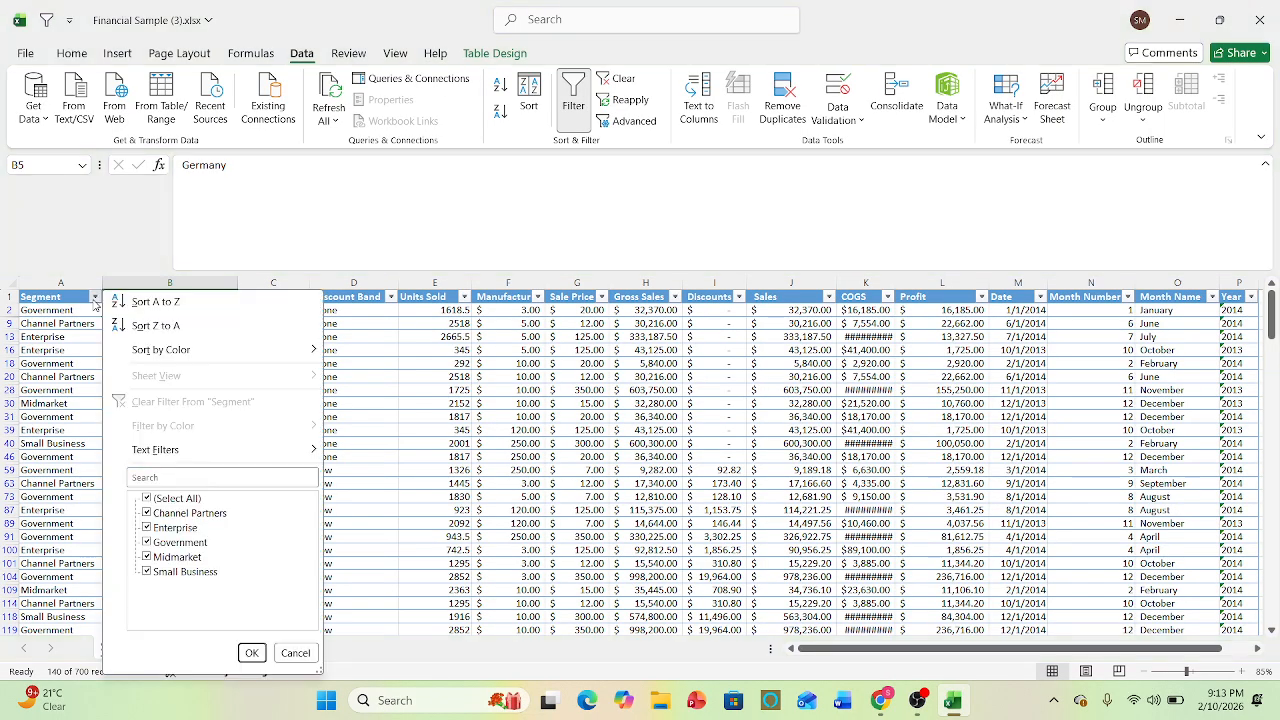
pyautogui.click(177, 500)
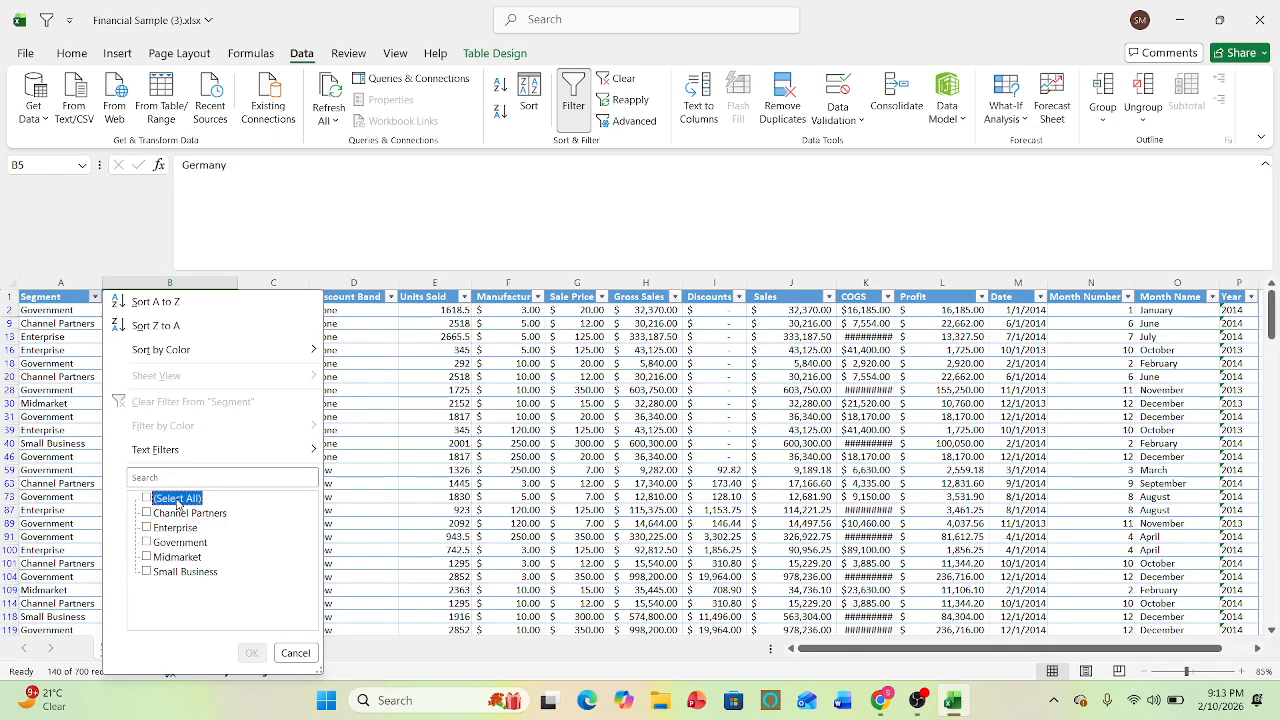
pyautogui.click(172, 572)
pyautogui.click(251, 652)
pyautogui.click(273, 494)
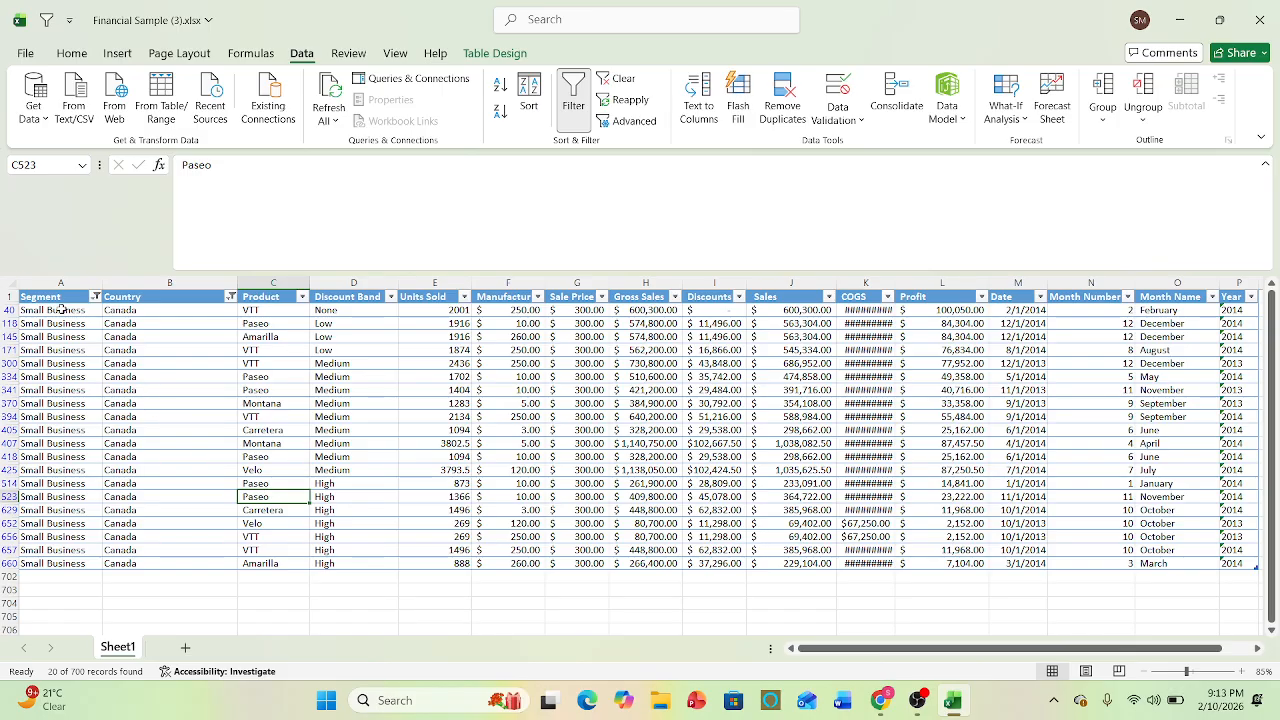
# - Highlight the filtered Segment values and the Country values to examine the records matching both filters
pyautogui.moveTo(60, 310); pyautogui.dragTo(76, 590)
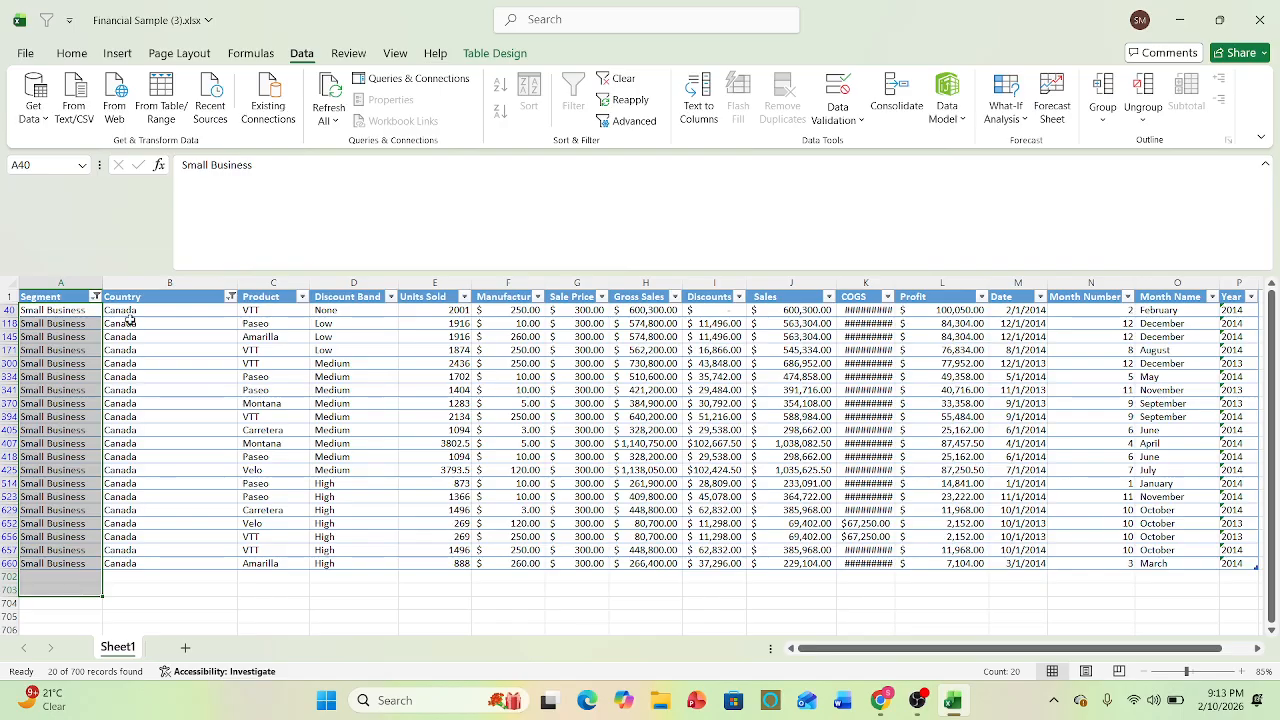
pyautogui.moveTo(129, 318); pyautogui.dragTo(168, 561)
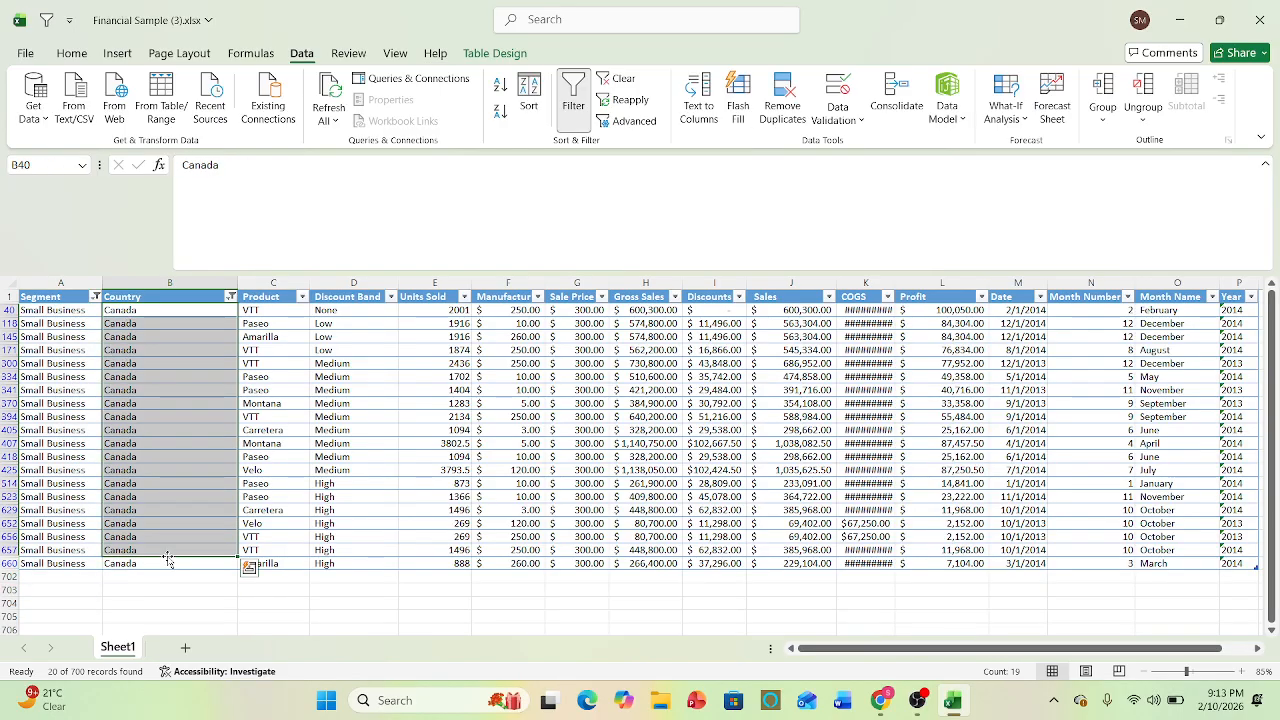
pyautogui.click(171, 590)
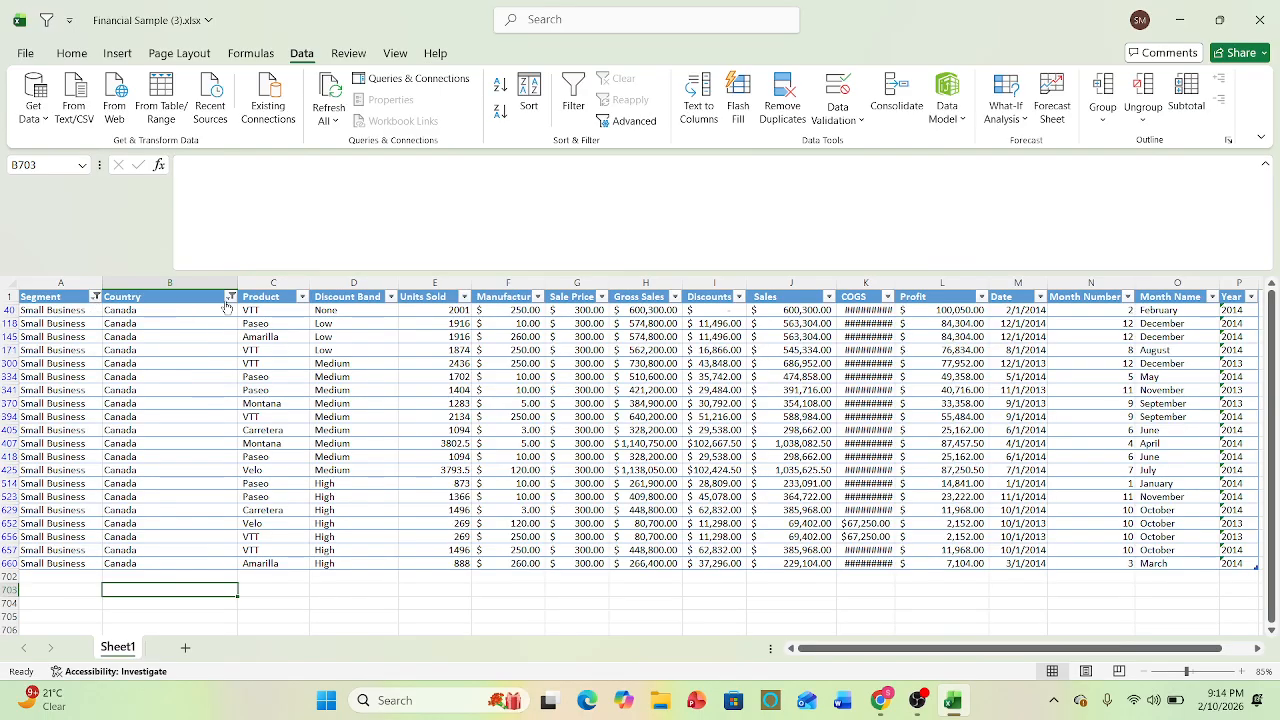
# - Undo the Small Business filter on the Segment column and return to the Country header in B1
pyautogui.hotkey('ctrl', 'z')
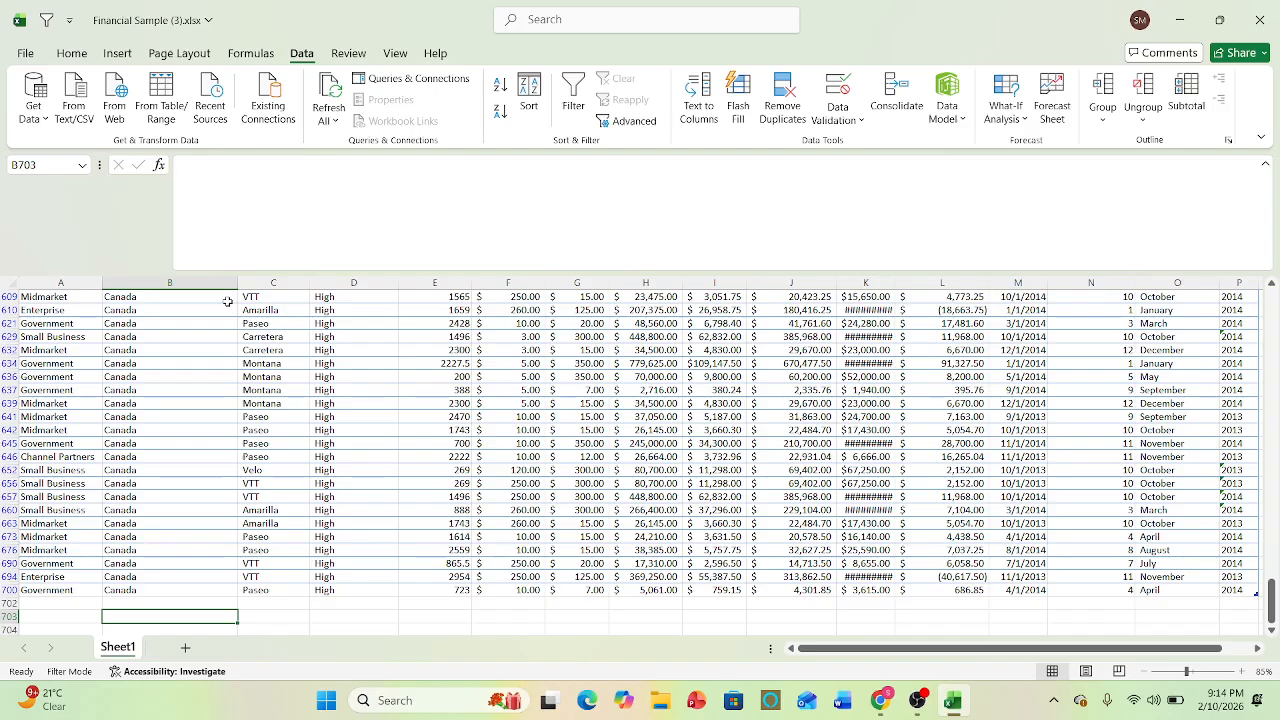
pyautogui.press('Up')
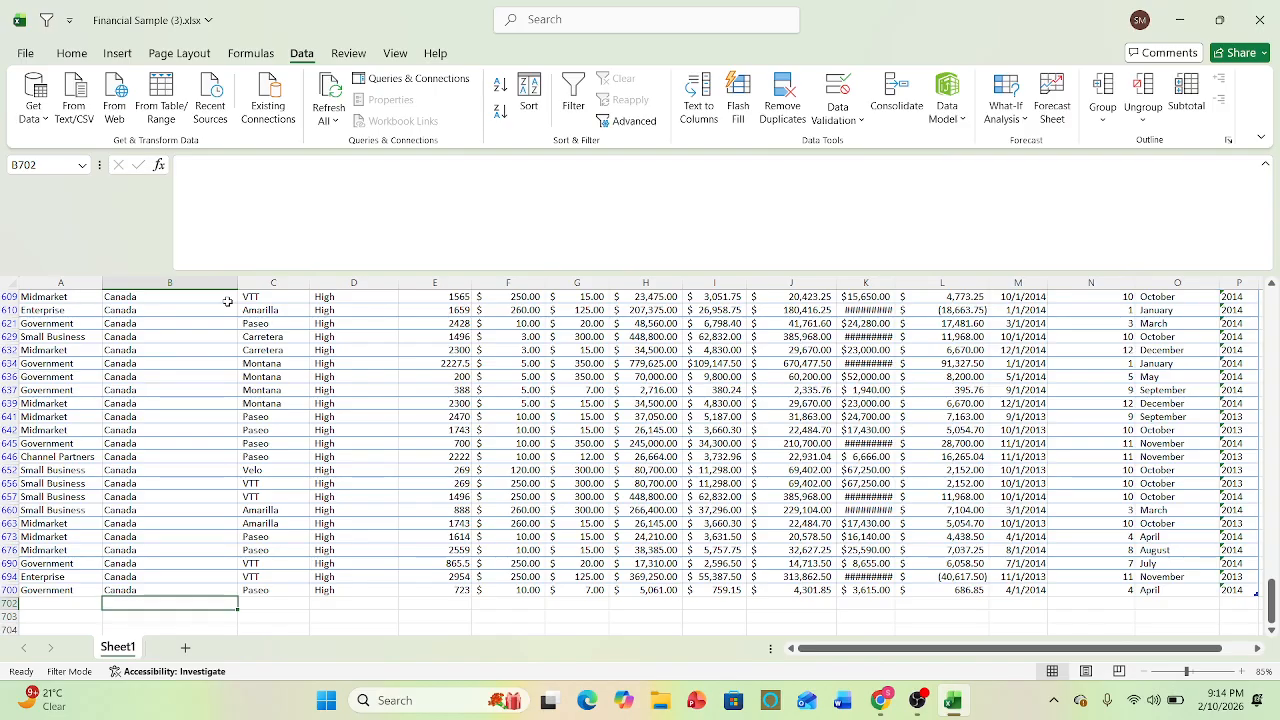
pyautogui.press('Up')
pyautogui.press('Up')
pyautogui.press('Up')
pyautogui.press('Up')
pyautogui.press('Up')
pyautogui.press('Up')
pyautogui.press('Up')
pyautogui.press('Up')
pyautogui.press('Up')
pyautogui.press('Up')
pyautogui.press('Up')
pyautogui.press('Up')
pyautogui.press('Up')
pyautogui.press('Up')
pyautogui.press('Up')
pyautogui.press('Up')
pyautogui.press('Up')
pyautogui.press('Up')
pyautogui.press('Up')
pyautogui.press('Up')
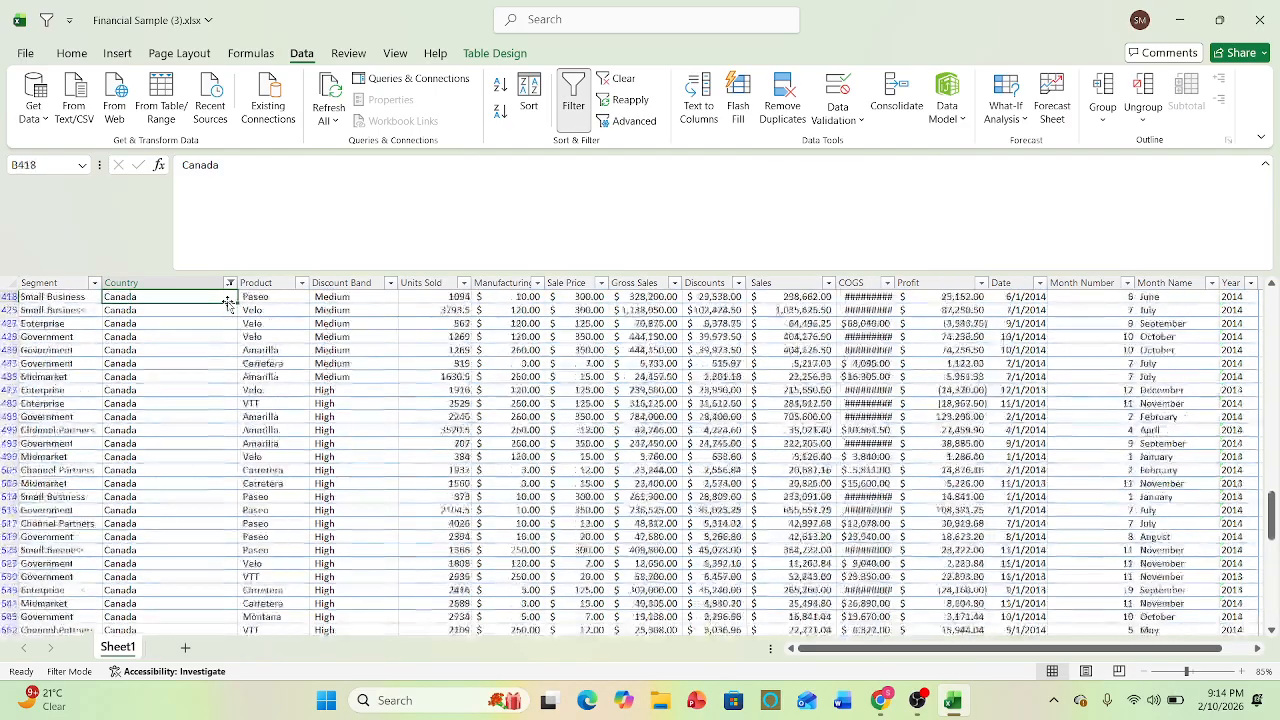
pyautogui.press('Up')
pyautogui.press('Up')
pyautogui.press('Up')
pyautogui.press('Up')
pyautogui.press('Up')
pyautogui.press('Up')
pyautogui.press('Up')
pyautogui.press('Up')
pyautogui.press('Up')
pyautogui.press('Up')
pyautogui.press('Up')
pyautogui.press('Up')
pyautogui.press('Up')
pyautogui.press('Up')
pyautogui.press('Up')
pyautogui.press('Up')
pyautogui.press('Up')
pyautogui.press('Up')
pyautogui.press('Up')
pyautogui.press('Up')
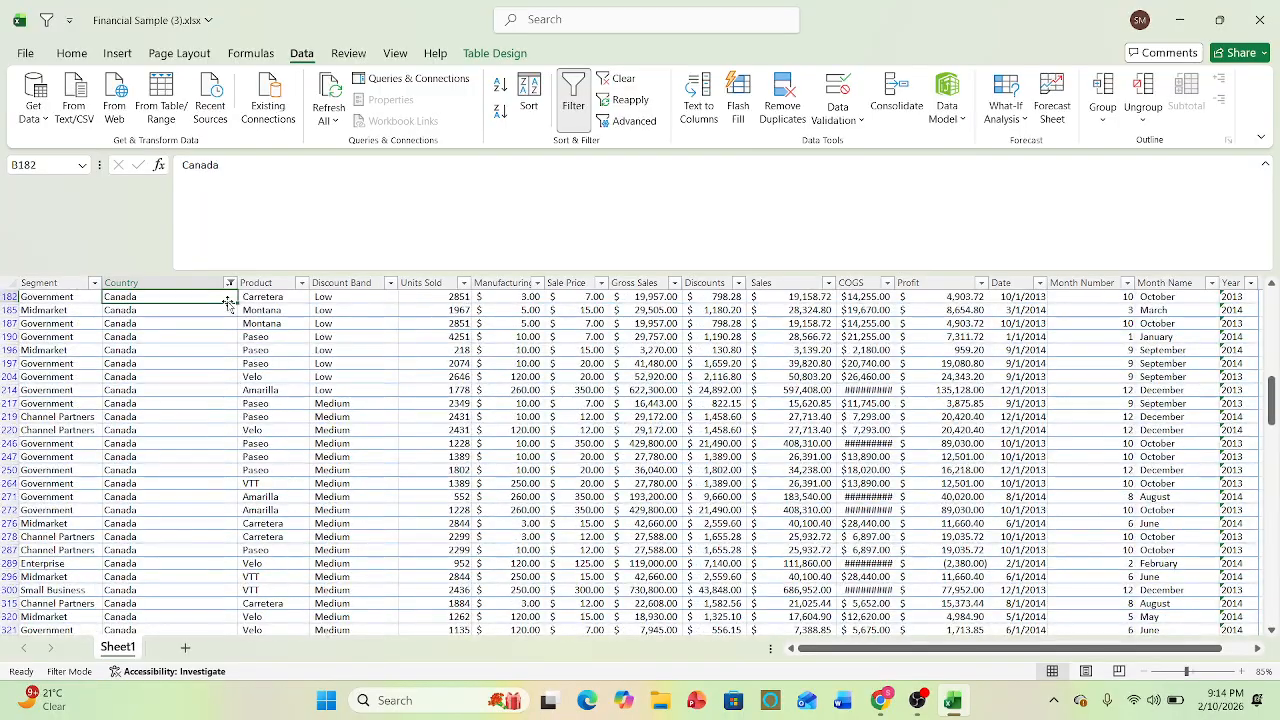
pyautogui.hotkey('ctrl', 'Up')
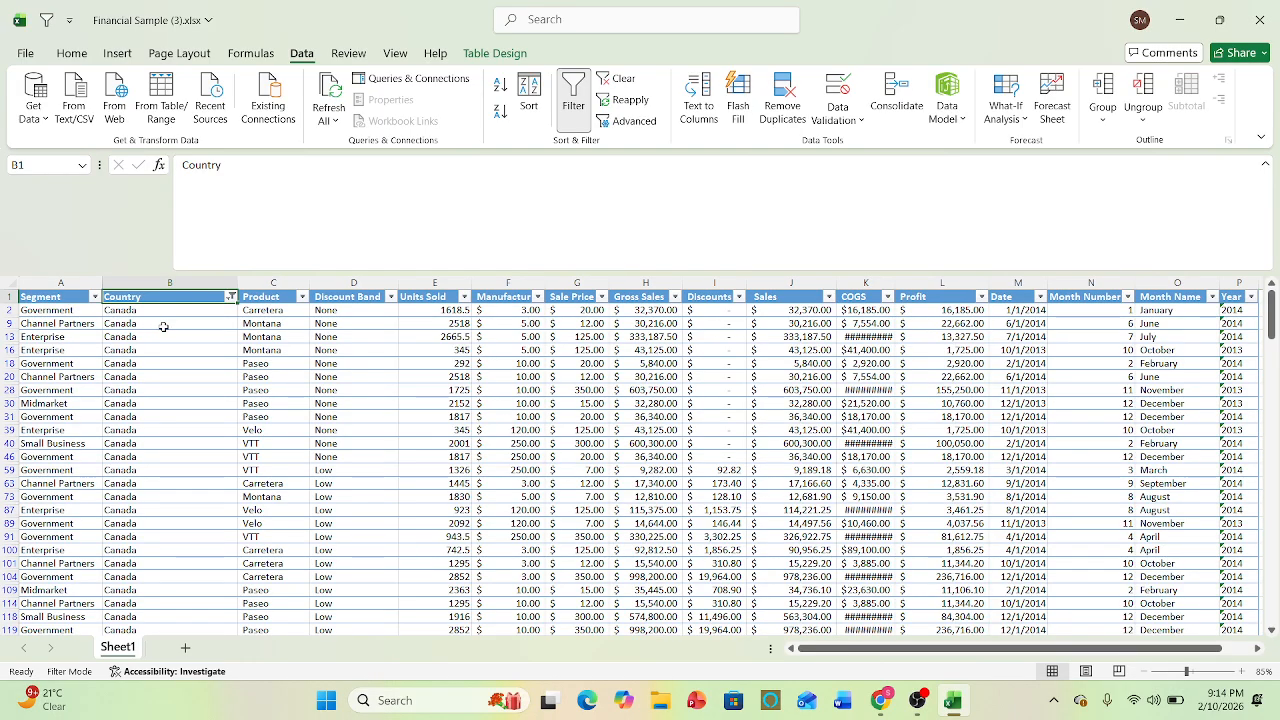
# - Highlight Segment values A2:A40, the first Units Sold values and Date values M2:M89 to compare text, number and date columns
pyautogui.moveTo(70, 310); pyautogui.dragTo(72, 443)
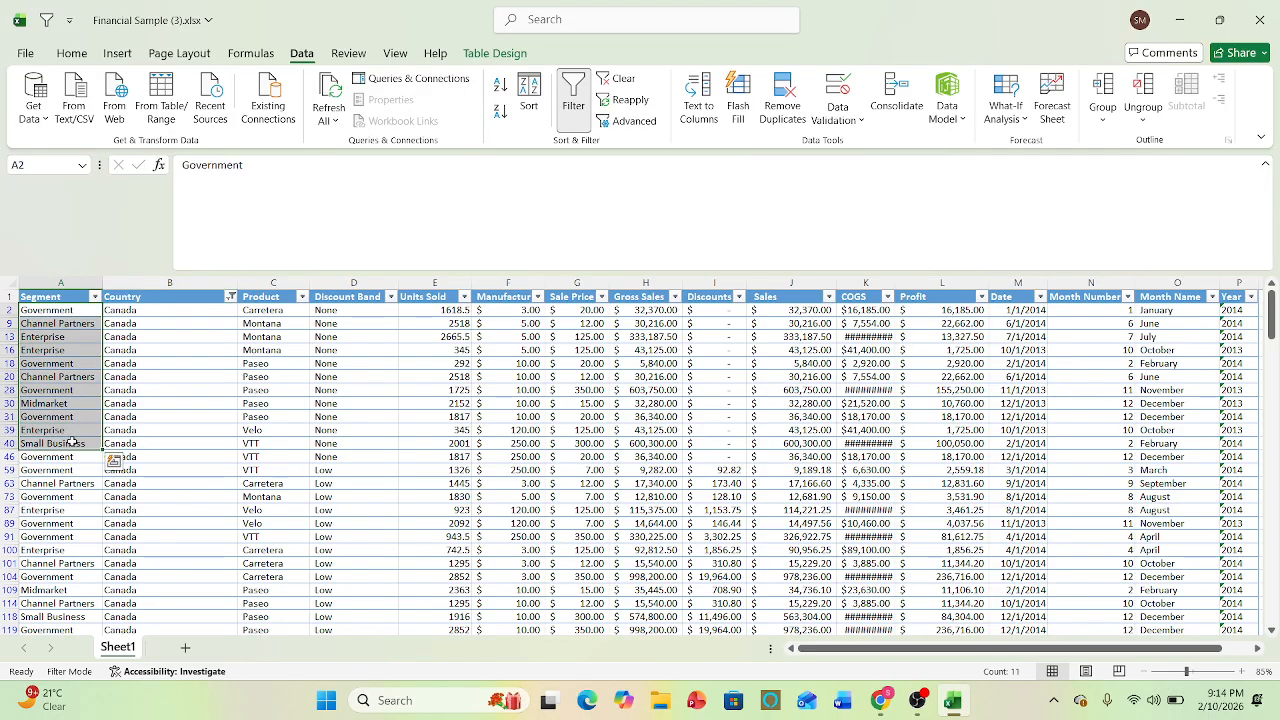
pyautogui.click(448, 311)
pyautogui.moveTo(448, 311); pyautogui.dragTo(461, 432)
pyautogui.click(461, 432)
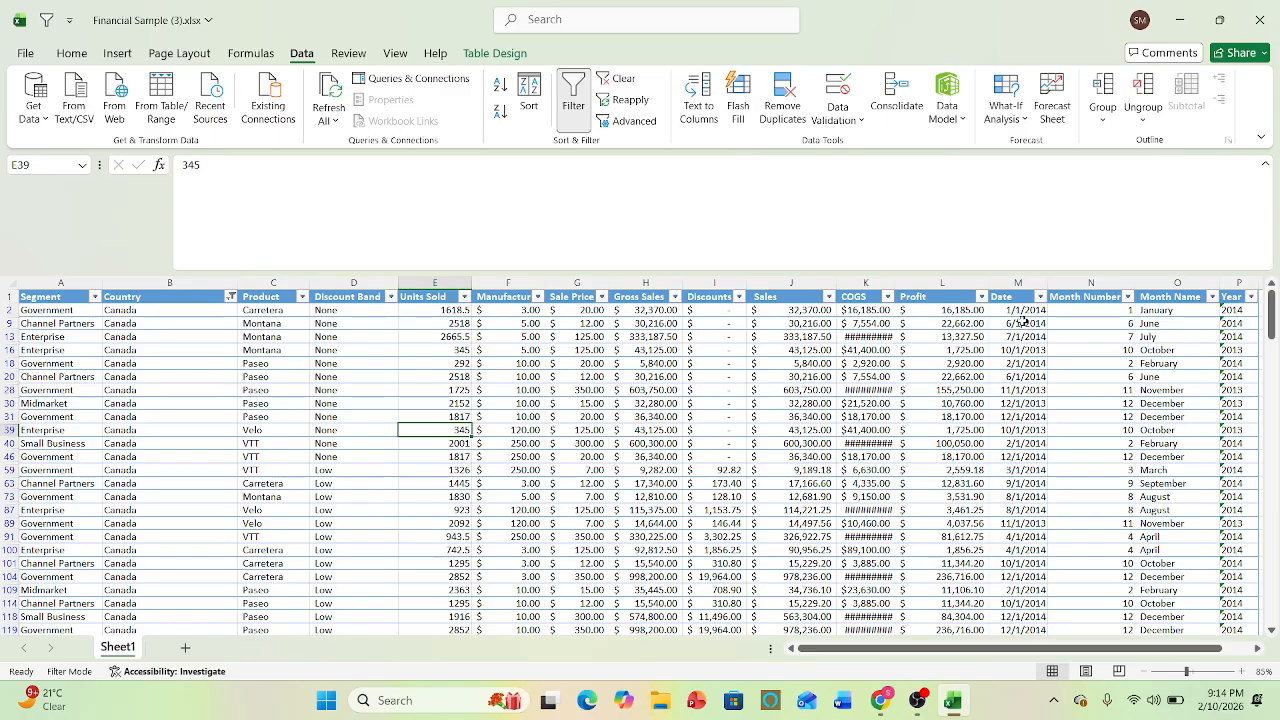
pyautogui.moveTo(1018, 311); pyautogui.dragTo(1020, 524)
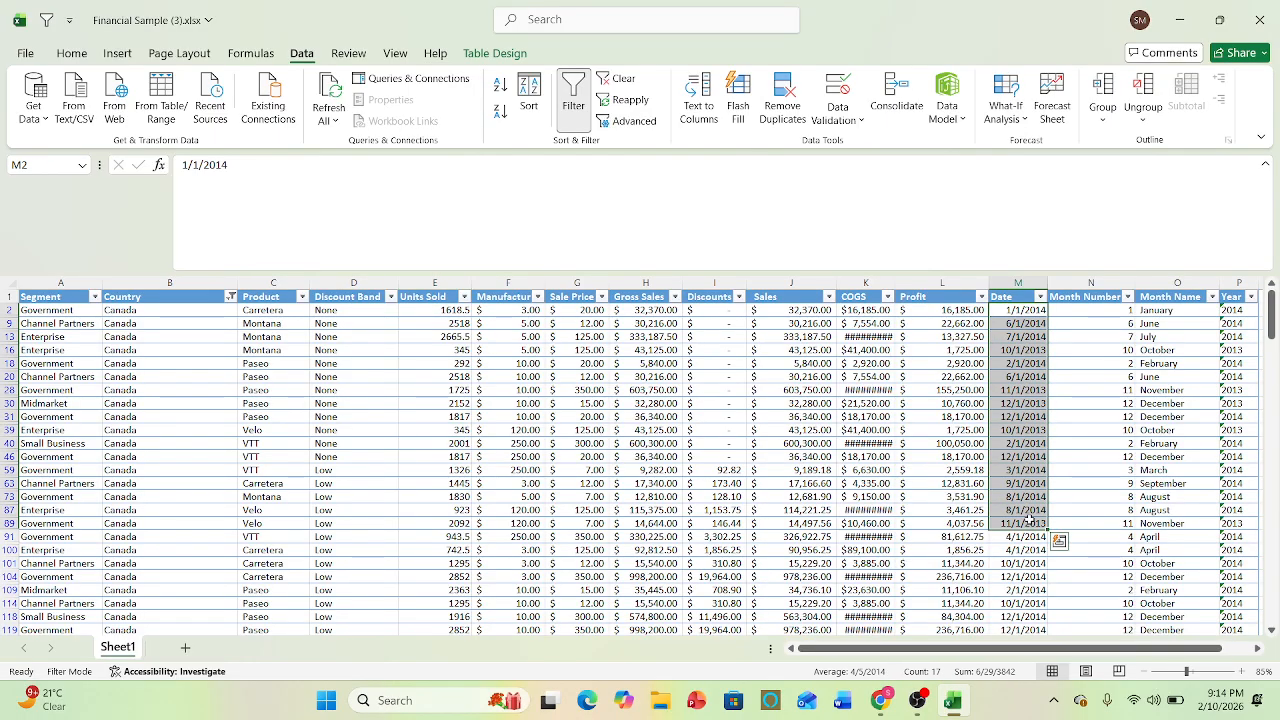
# - Compare the filter options of the text-based Segment column with the number filters of the Profit column
pyautogui.click(980, 350)
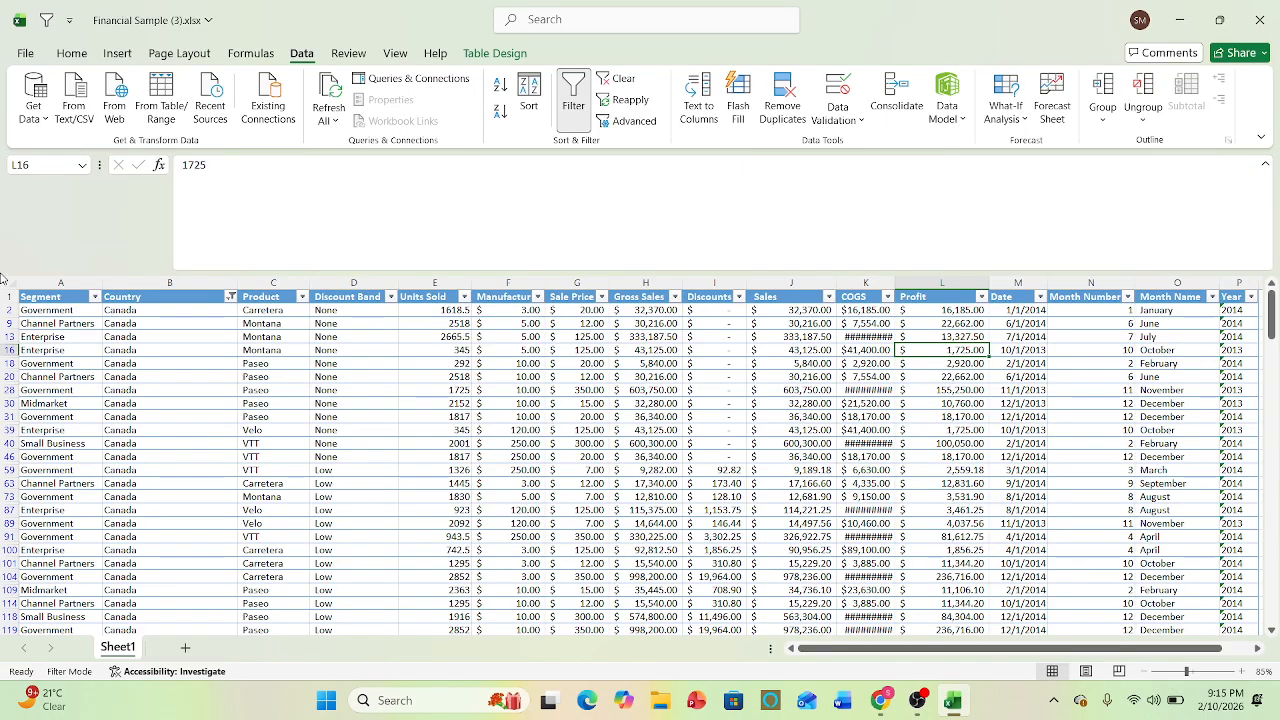
pyautogui.click(96, 298)
pyautogui.moveTo(172, 455)
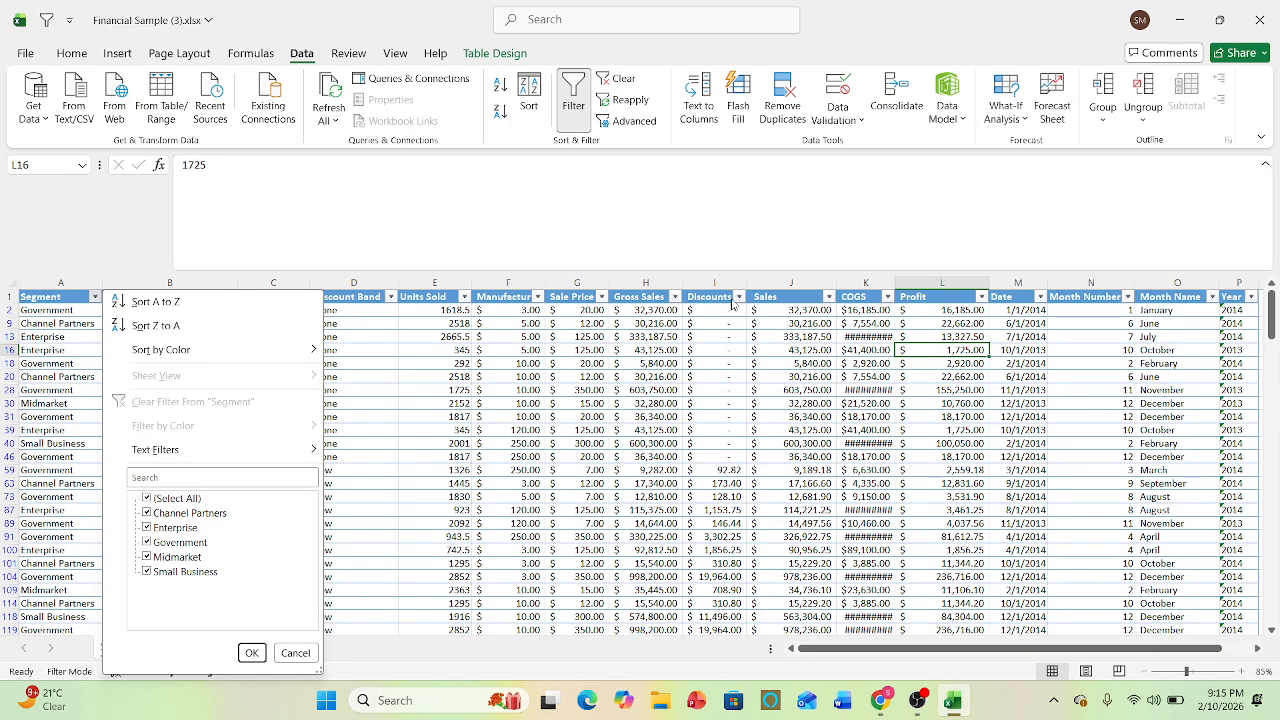
pyautogui.click(980, 297)
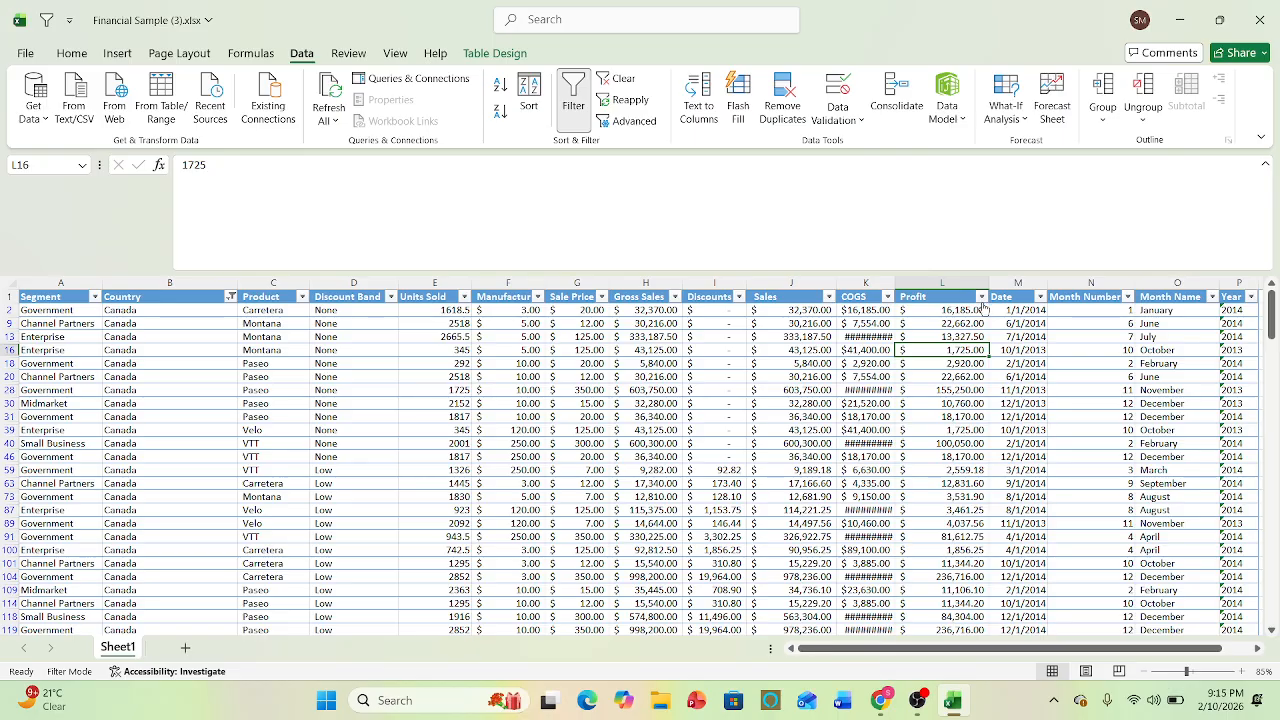
pyautogui.click(981, 297)
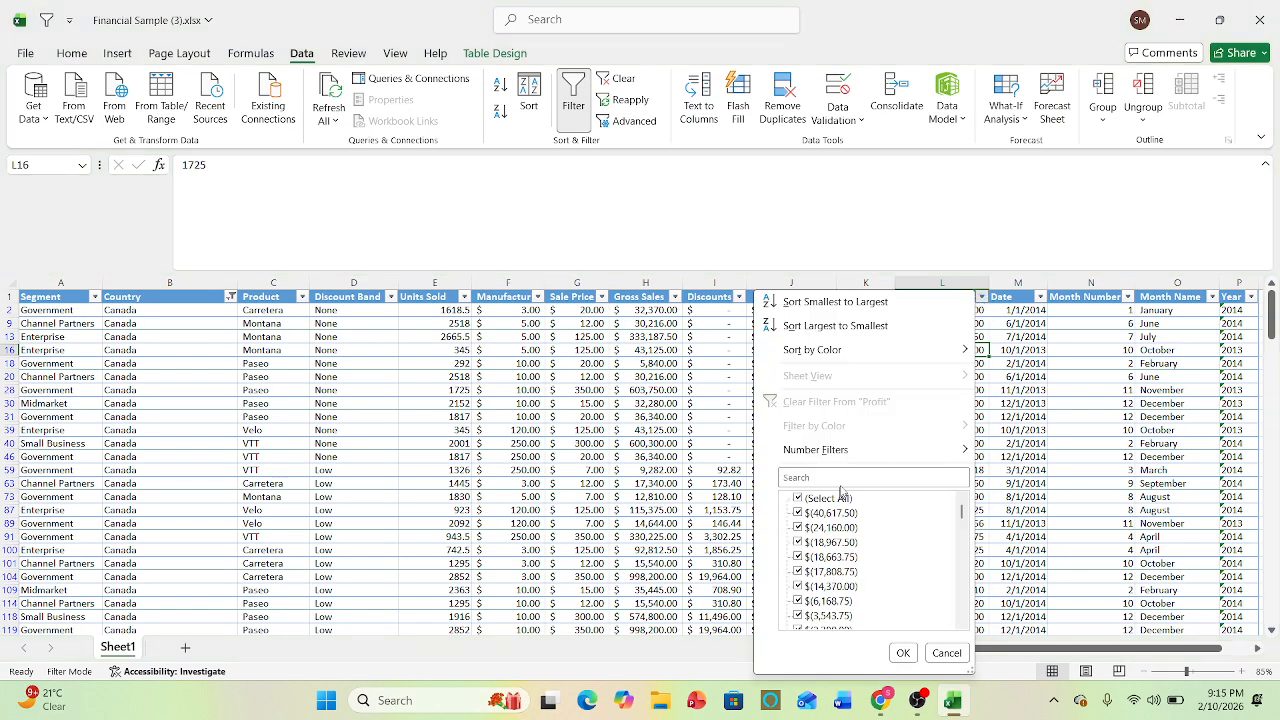
pyautogui.moveTo(862, 460)
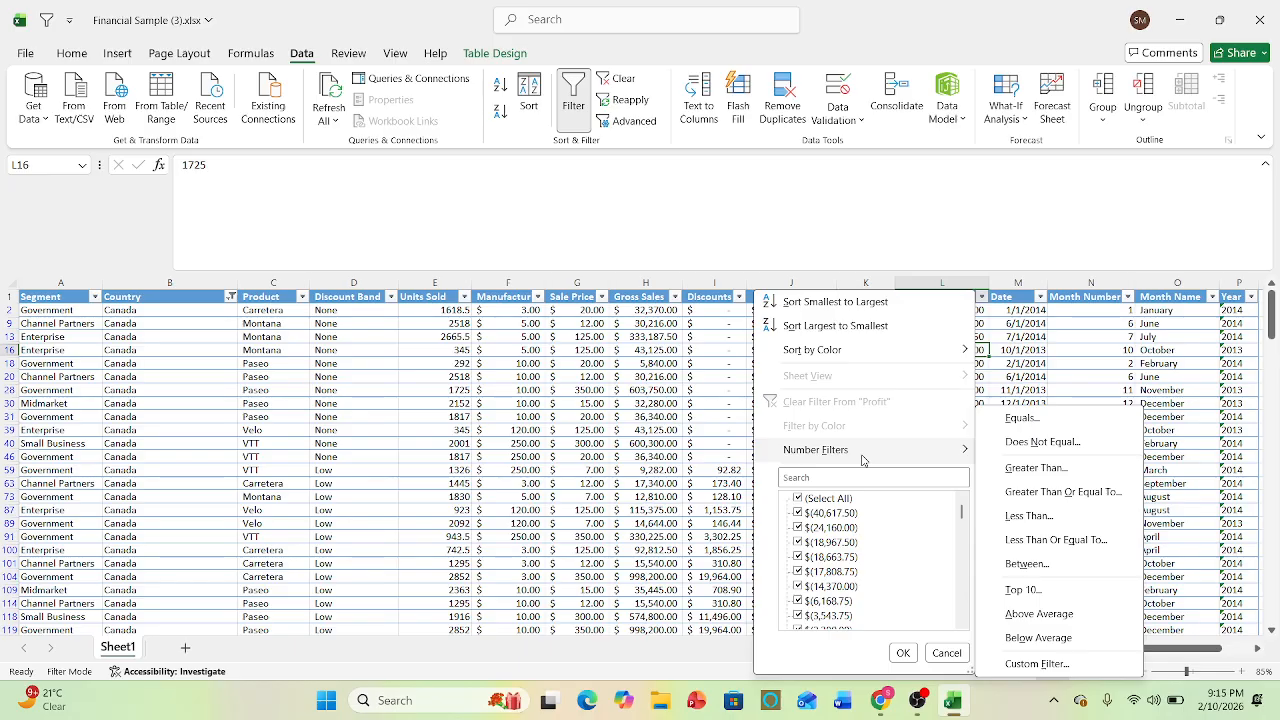
pyautogui.click(556, 447)
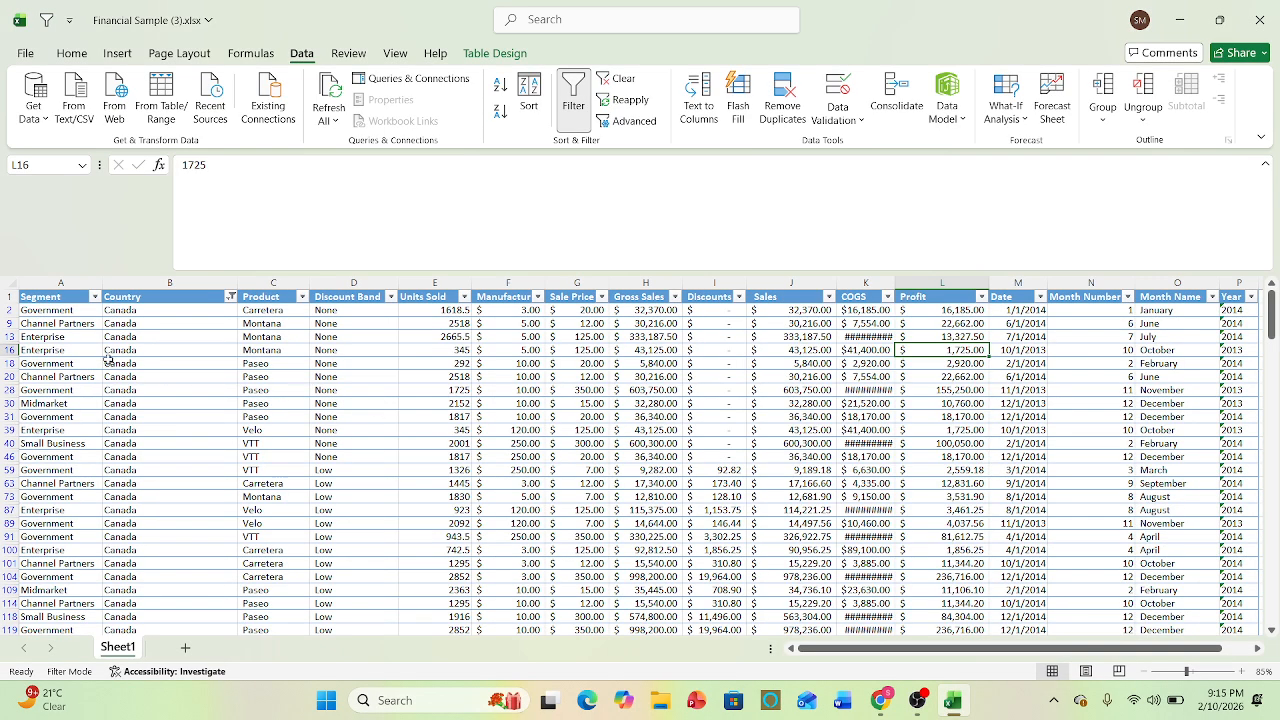
# - Apply a text filter showing Segment values that begin with G, and undo it
pyautogui.click(96, 302)
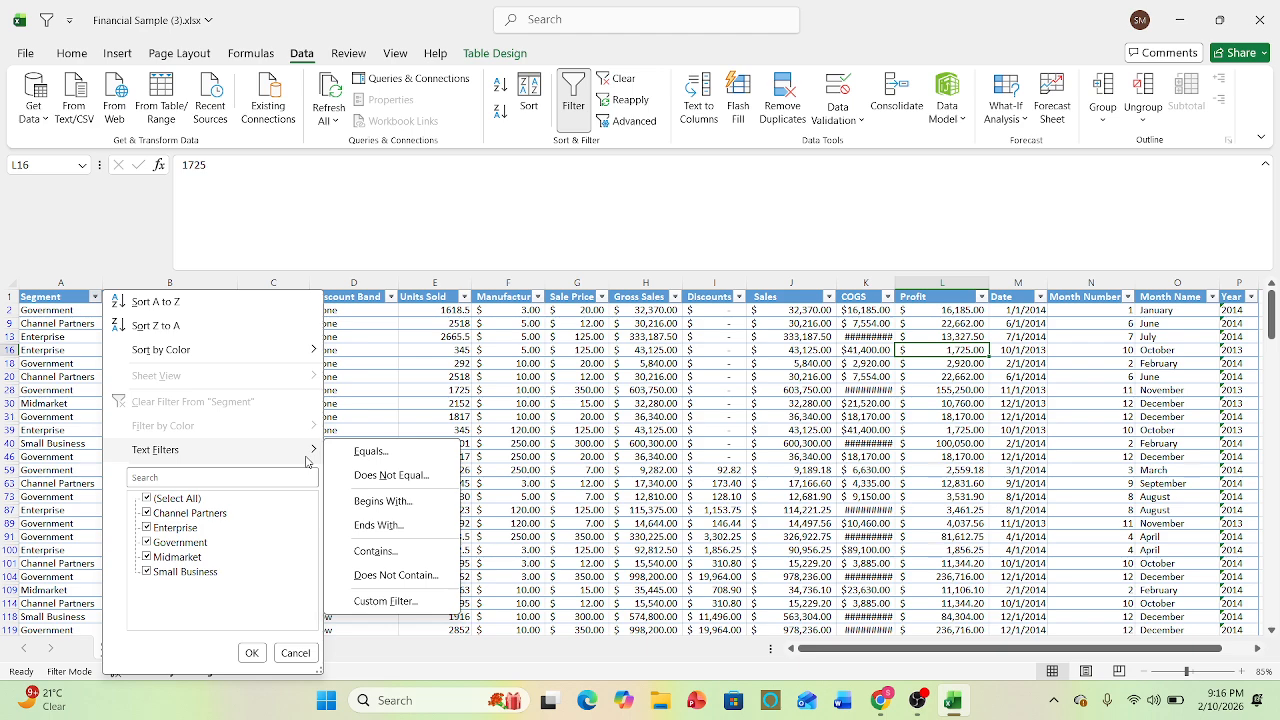
pyautogui.click(355, 507)
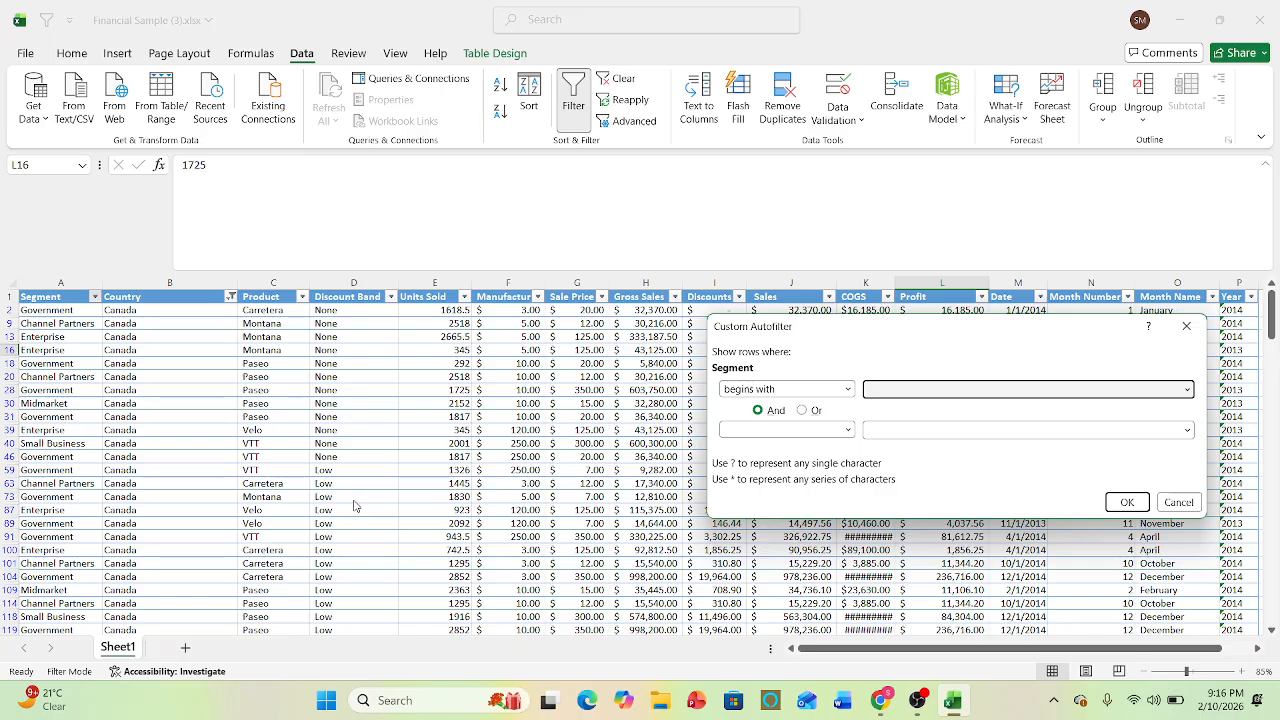
pyautogui.write('G')
pyautogui.click(1141, 500)
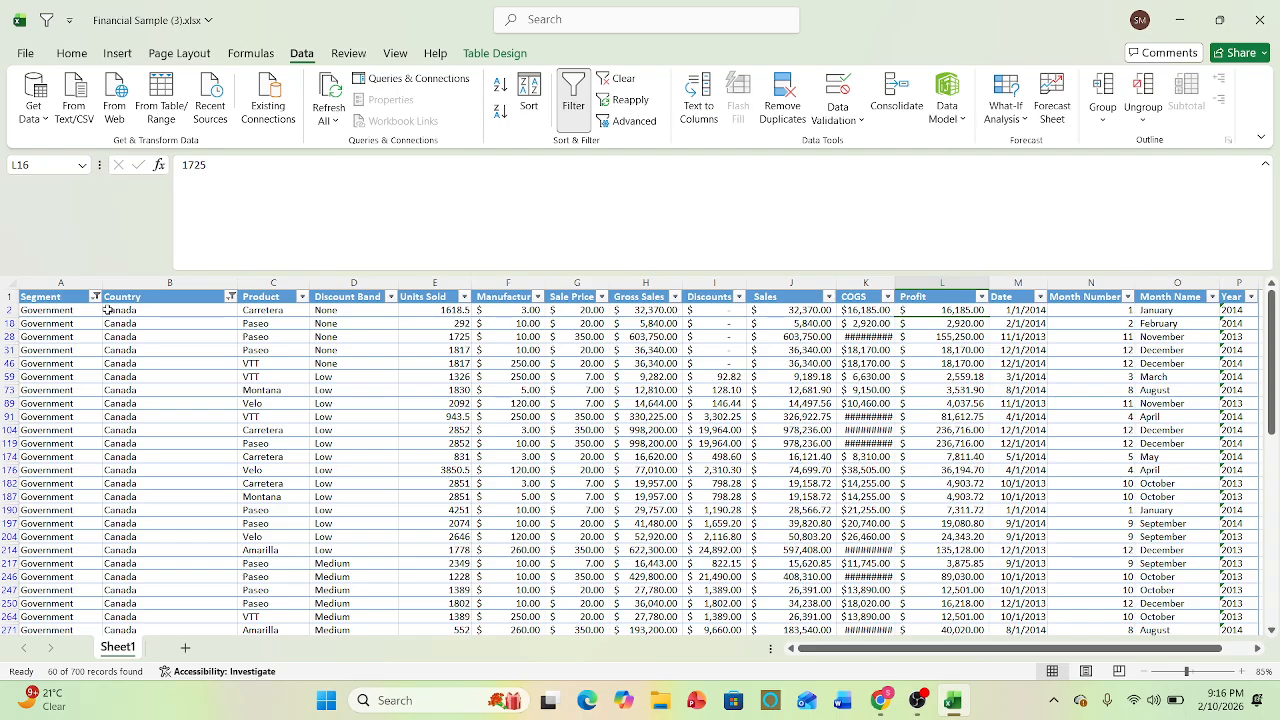
pyautogui.hotkey('ctrl', 'z')
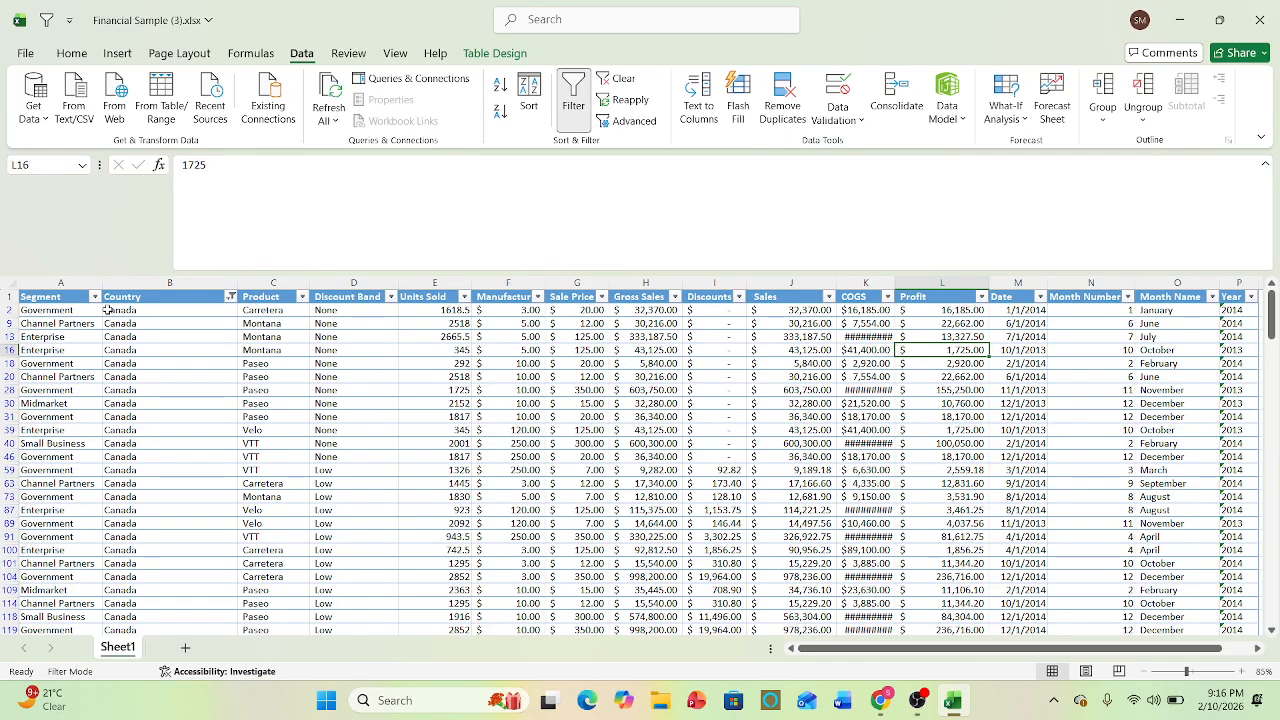
# - Filter the Segment column to values that do not equal Government and highlight the filtered records from row 9 down
pyautogui.click(95, 297)
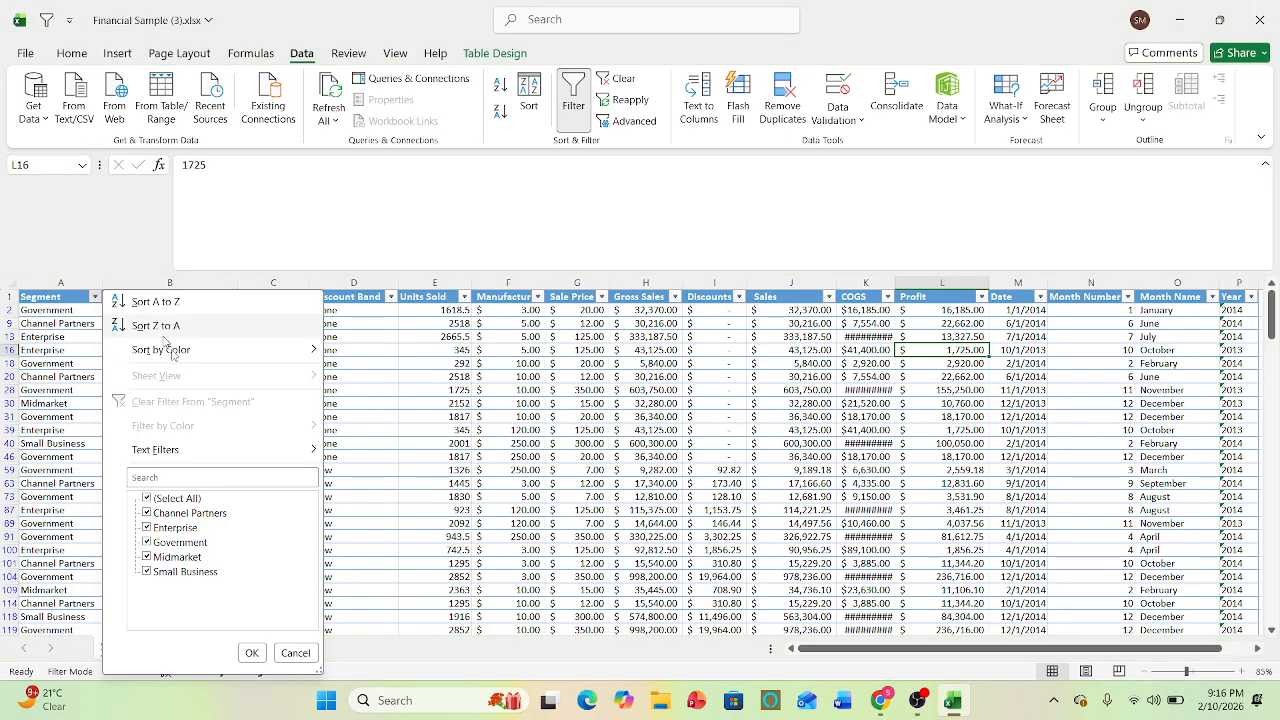
pyautogui.moveTo(225, 456)
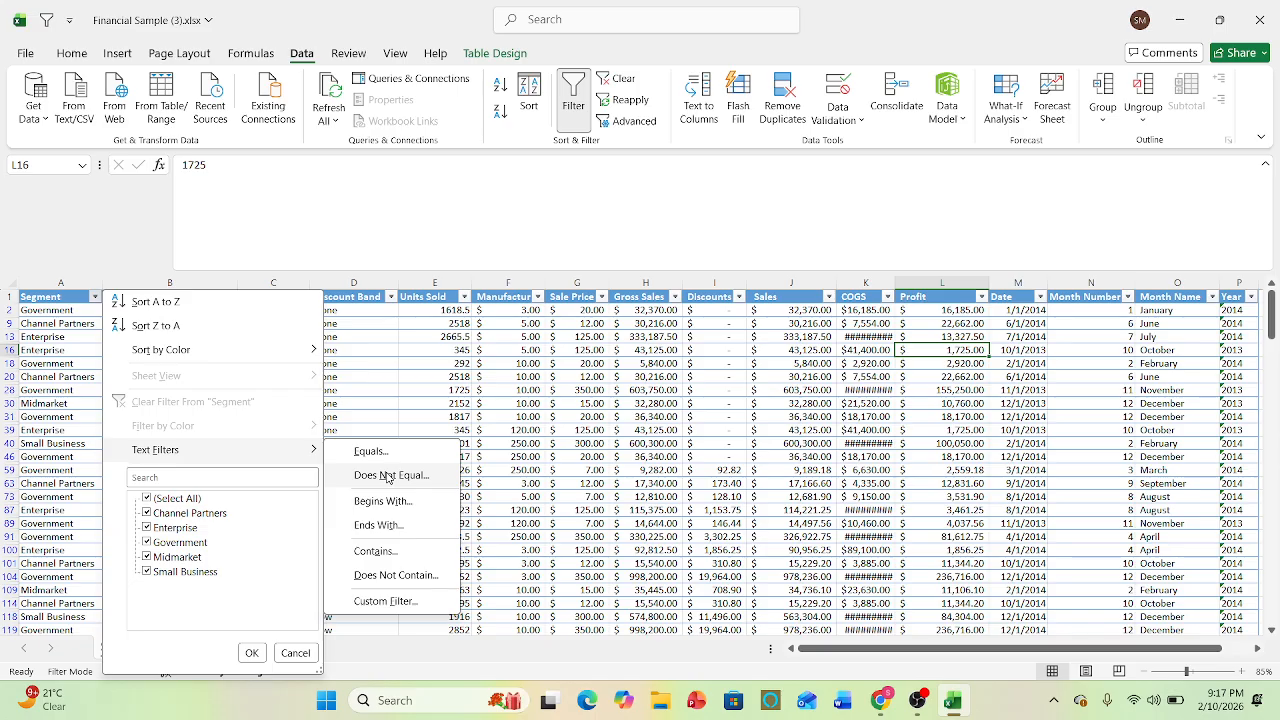
pyautogui.click(388, 476)
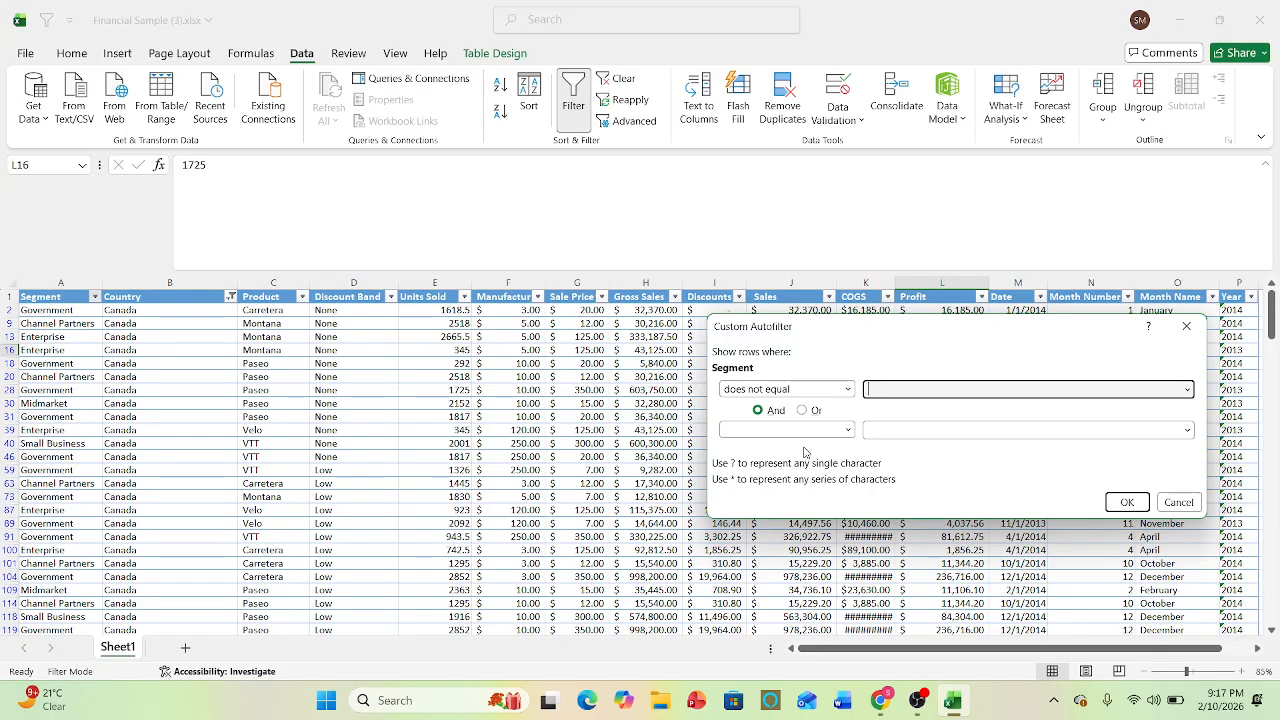
pyautogui.write('G')
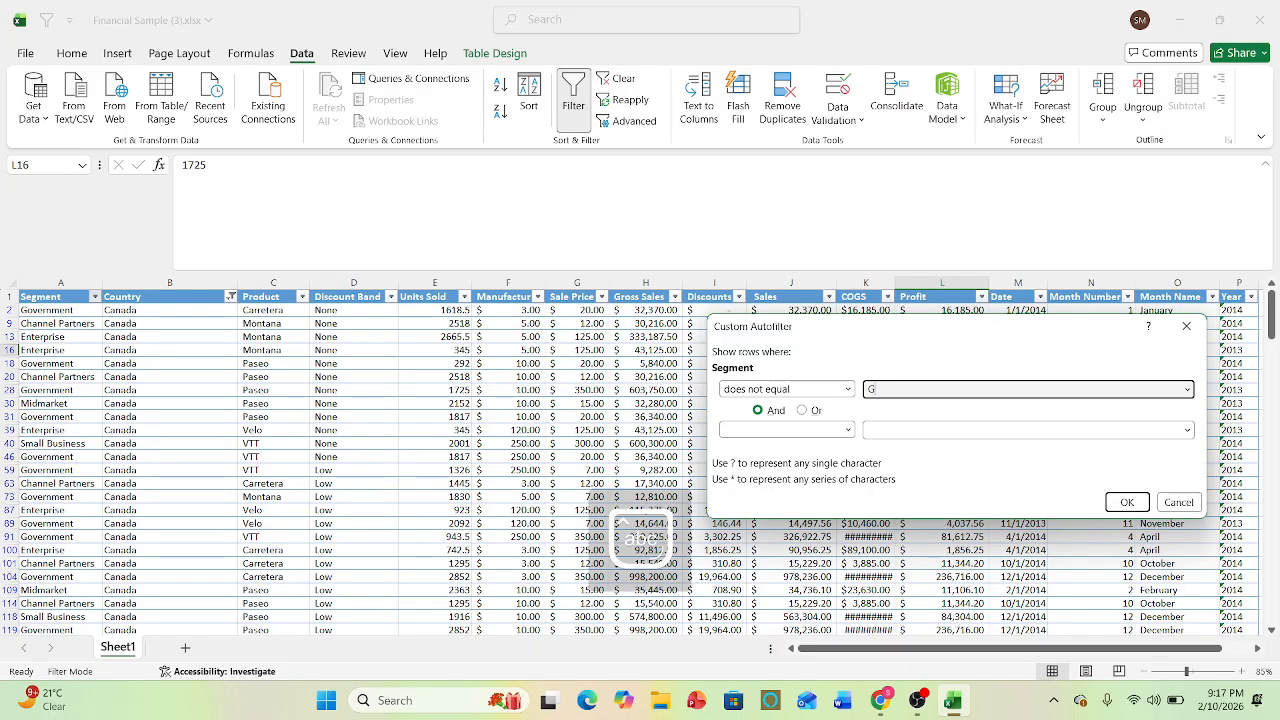
pyautogui.write('overnm')
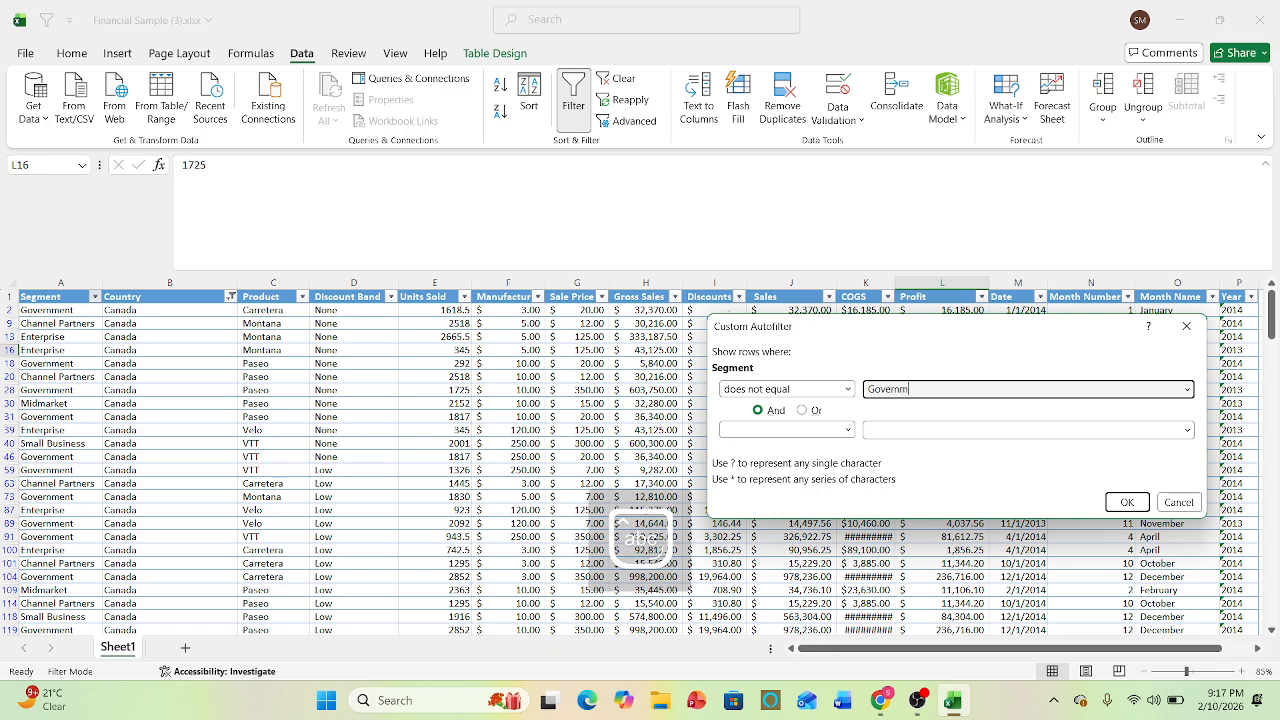
pyautogui.write('ent')
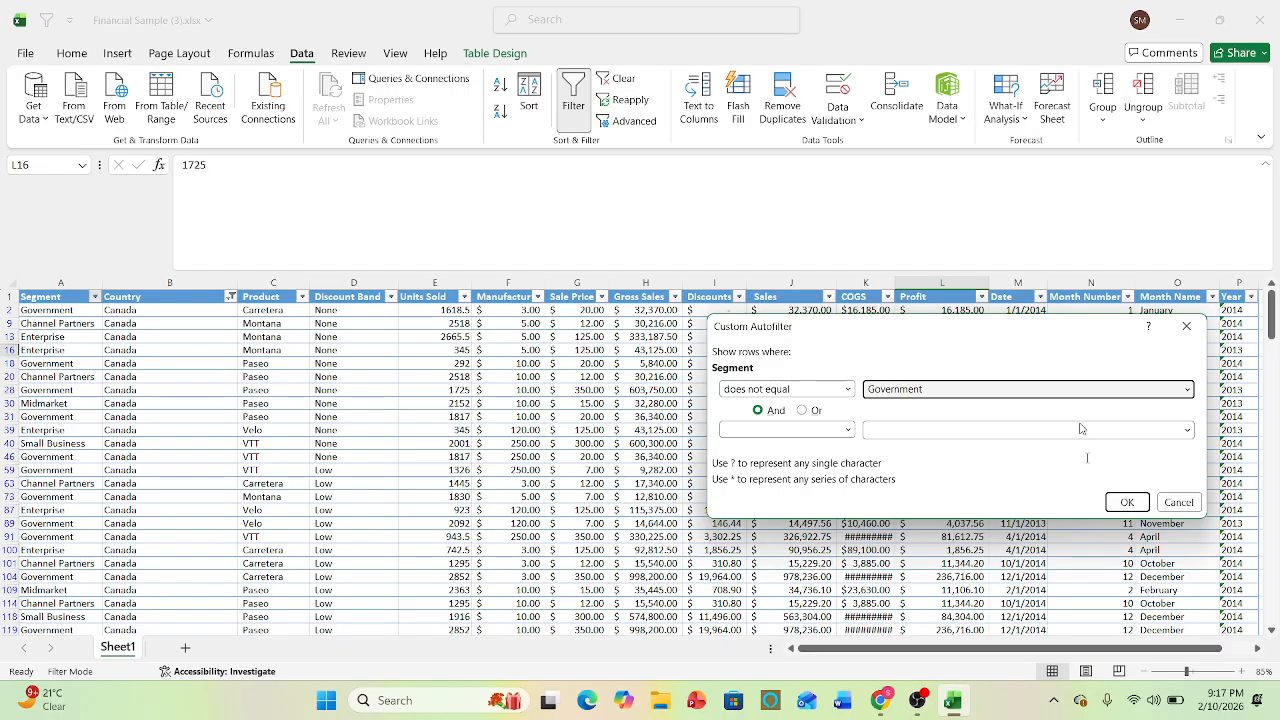
pyautogui.click(1126, 503)
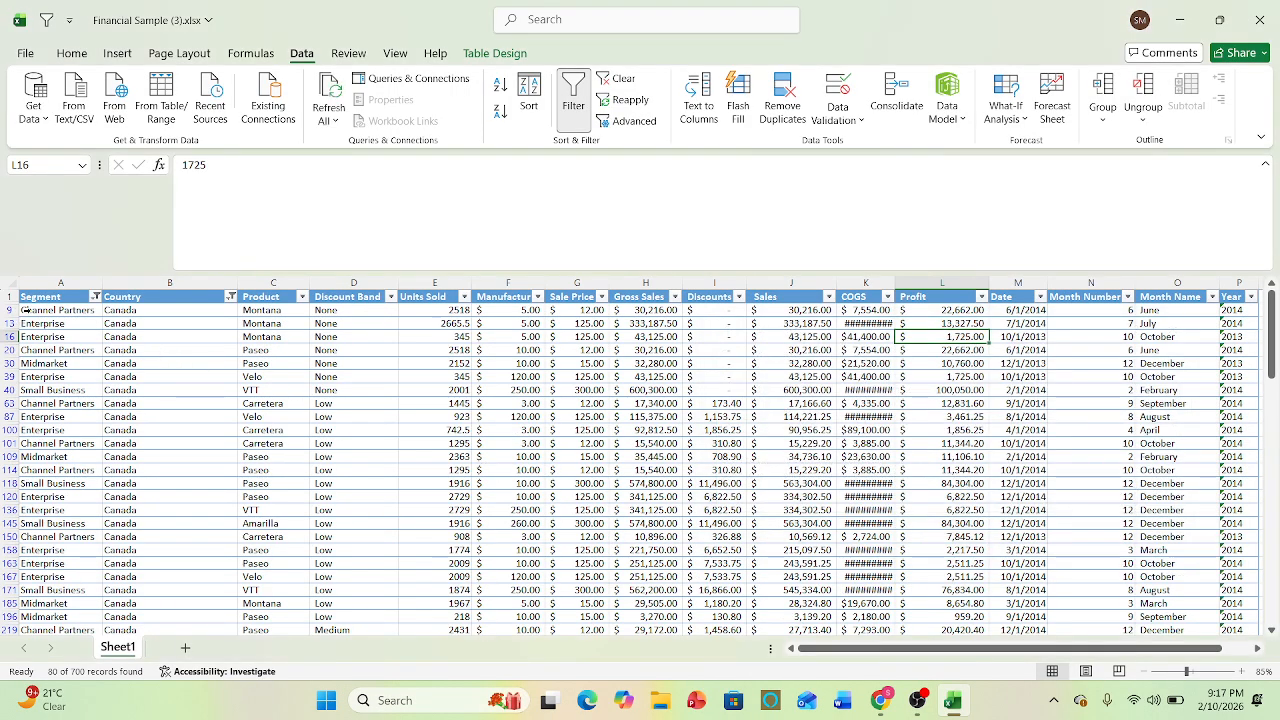
pyautogui.moveTo(25, 310); pyautogui.dragTo(85, 672)
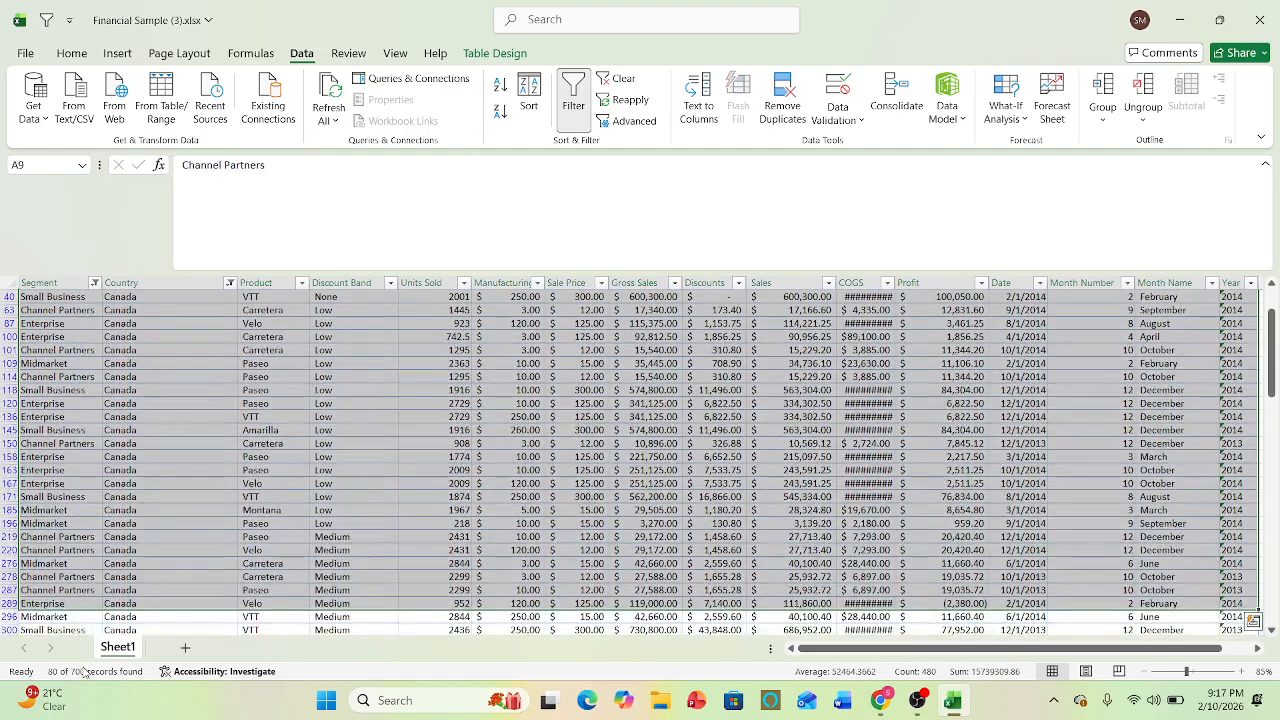
pyautogui.click(221, 516)
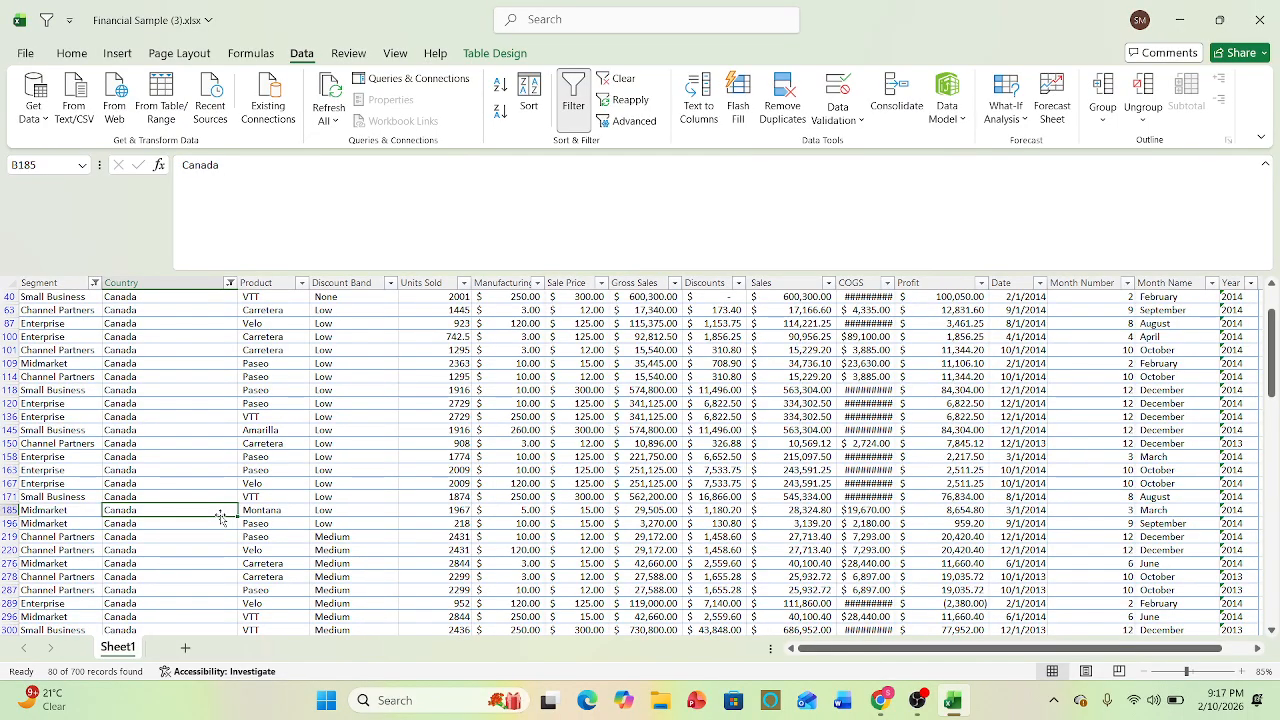
# - Undo the does-not-equal Government filter on the Segment column and return to the Country header in B1
pyautogui.hotkey('ctrl', 'z')
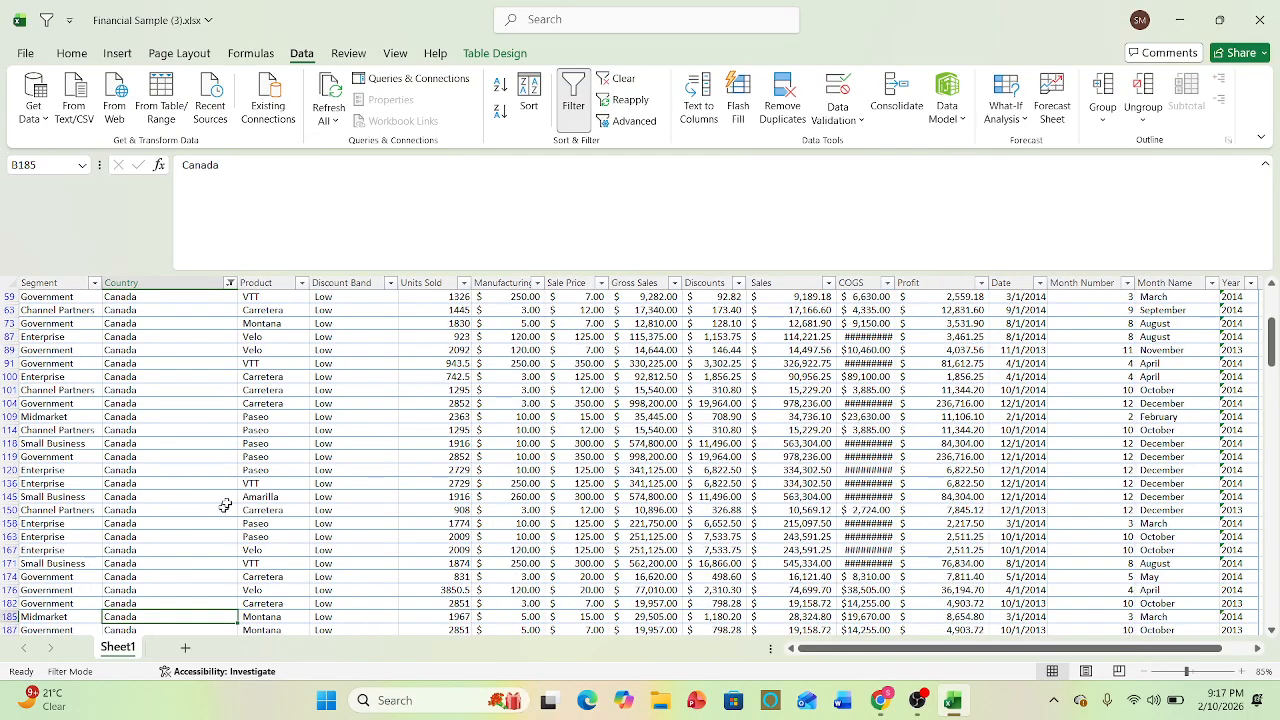
pyautogui.press('Up')
pyautogui.press('Up')
pyautogui.press('Up')
pyautogui.press('Up')
pyautogui.press('Up')
pyautogui.press('Up')
pyautogui.press('Up')
pyautogui.press('Up')
pyautogui.press('Up')
pyautogui.press('Up')
pyautogui.press('Up')
pyautogui.press('Up')
pyautogui.press('Up')
pyautogui.press('Up')
pyautogui.press('Up')
pyautogui.press('Up')
pyautogui.press('Up')
pyautogui.press('Up')
pyautogui.press('Up')
pyautogui.press('Up')
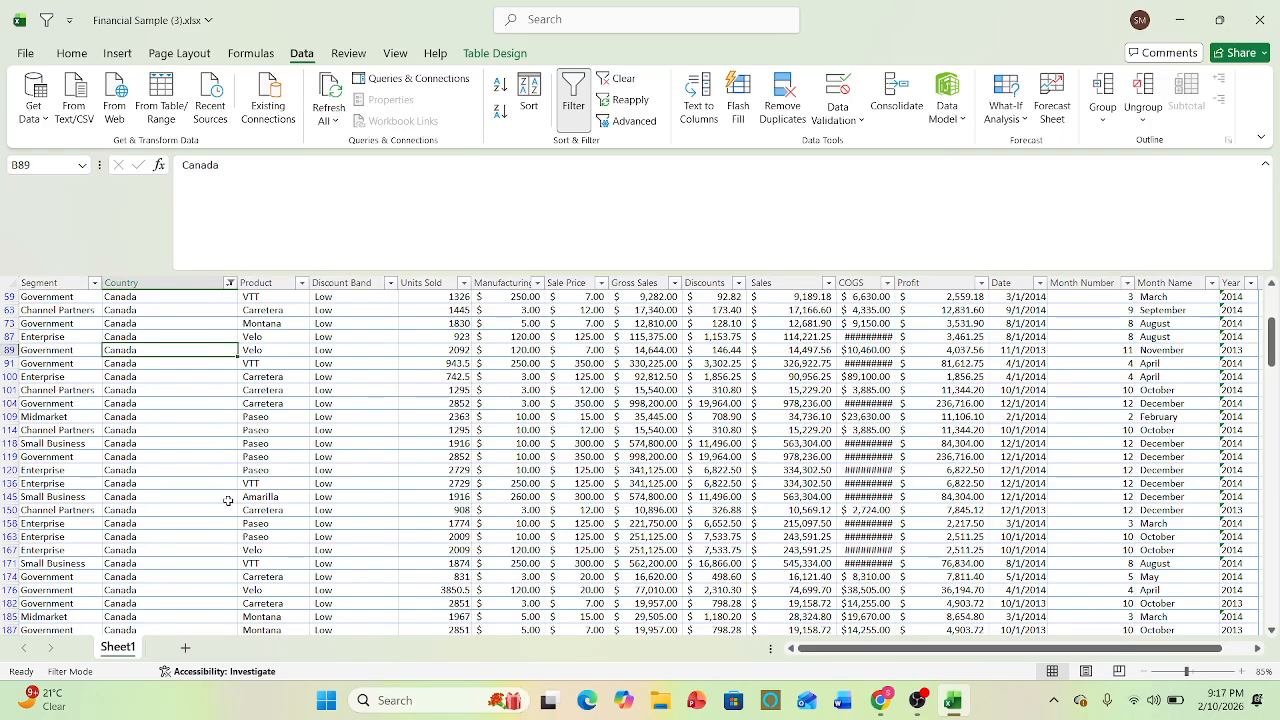
pyautogui.press('Up')
pyautogui.press('Up')
pyautogui.press('Up')
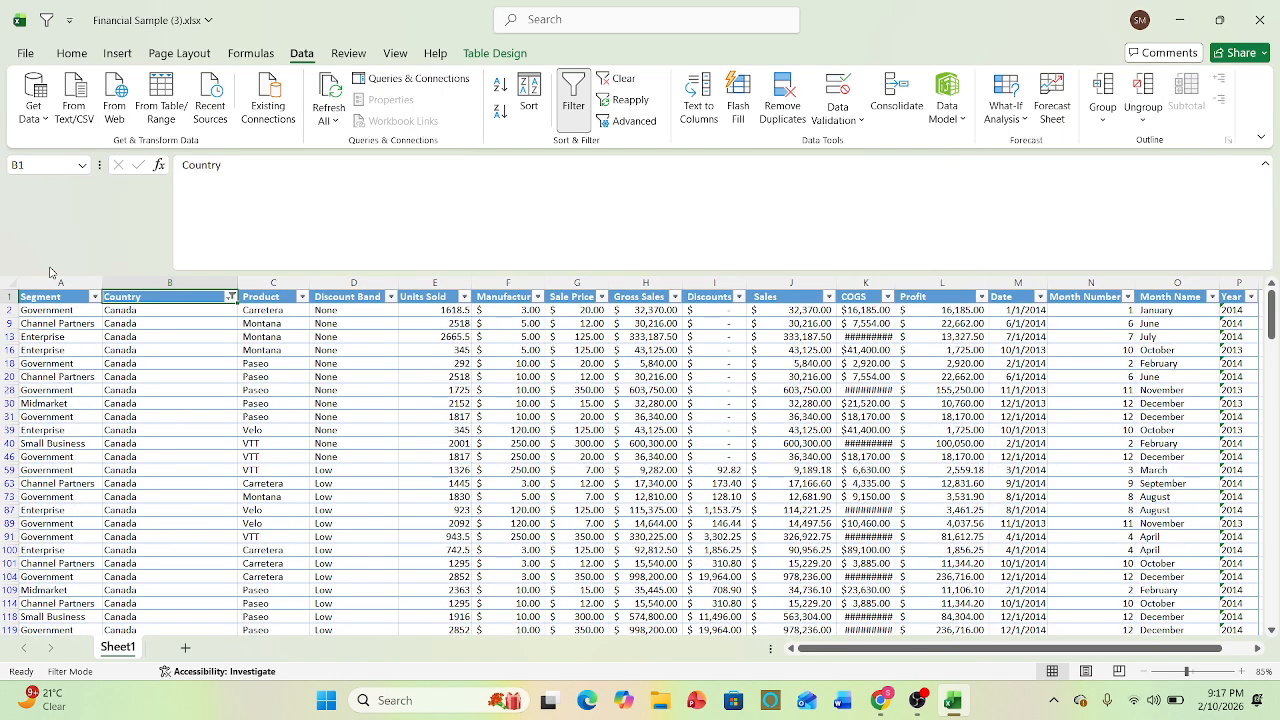
# - Filter the Segment column to Channel Partners, Enterprise, Midmarket and Small Business using the value checklist, and undo the filter
pyautogui.click(95, 297)
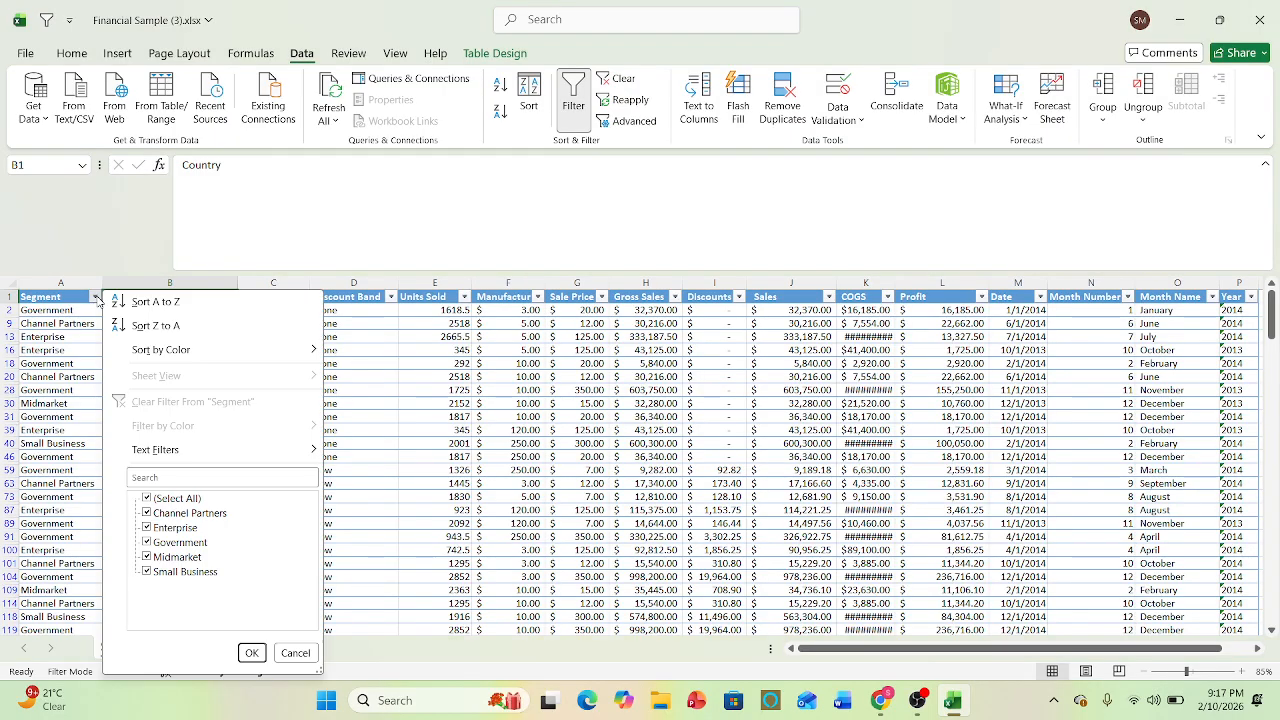
pyautogui.click(177, 498)
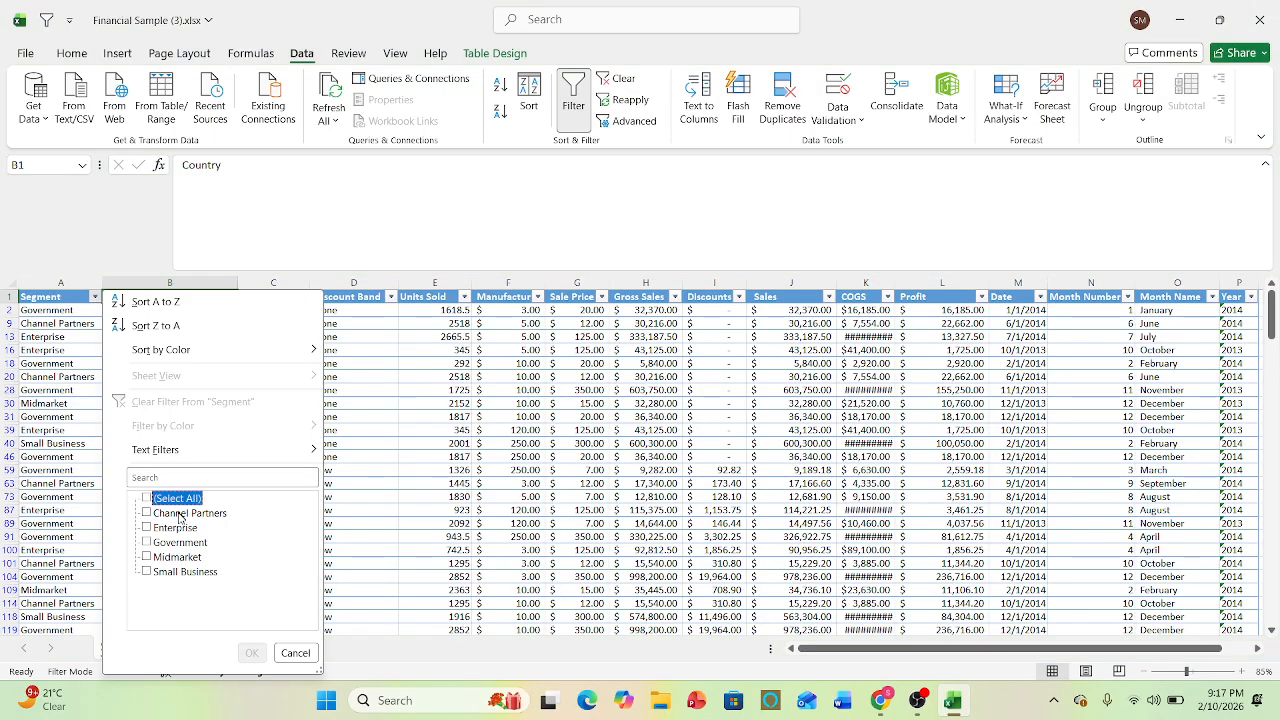
pyautogui.click(180, 515)
pyautogui.click(176, 530)
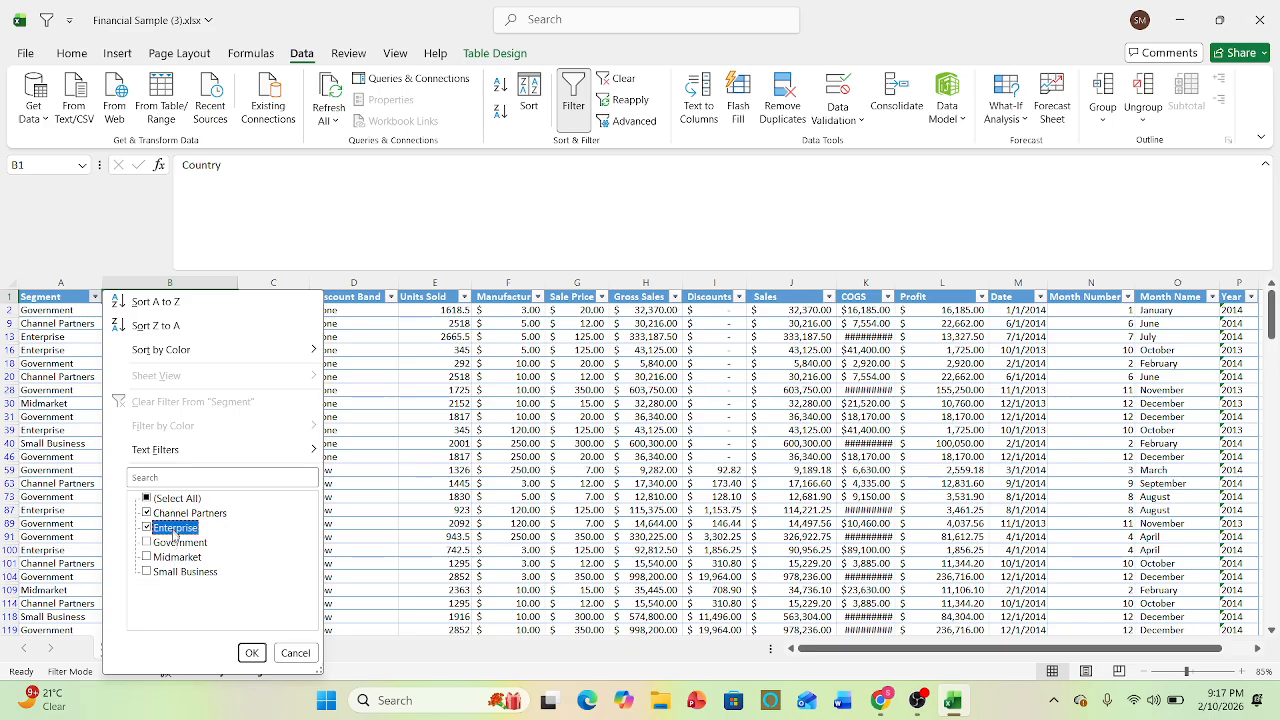
pyautogui.click(176, 556)
pyautogui.click(180, 571)
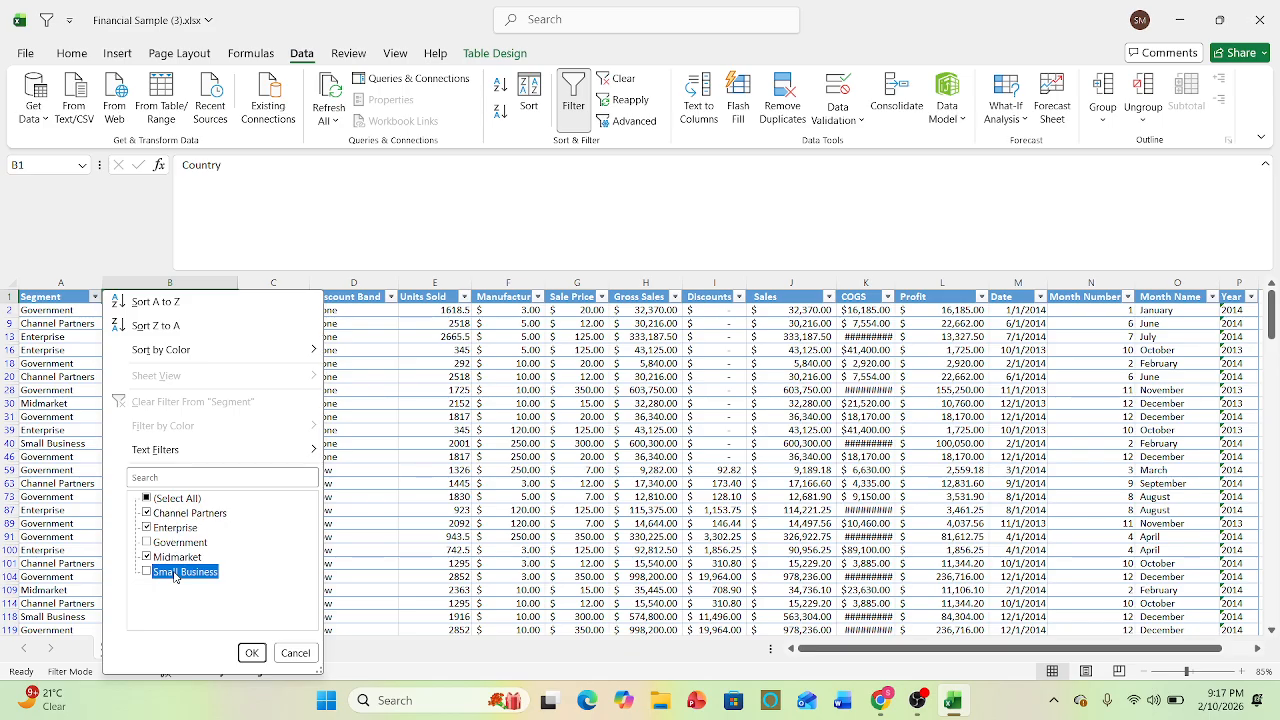
pyautogui.click(251, 652)
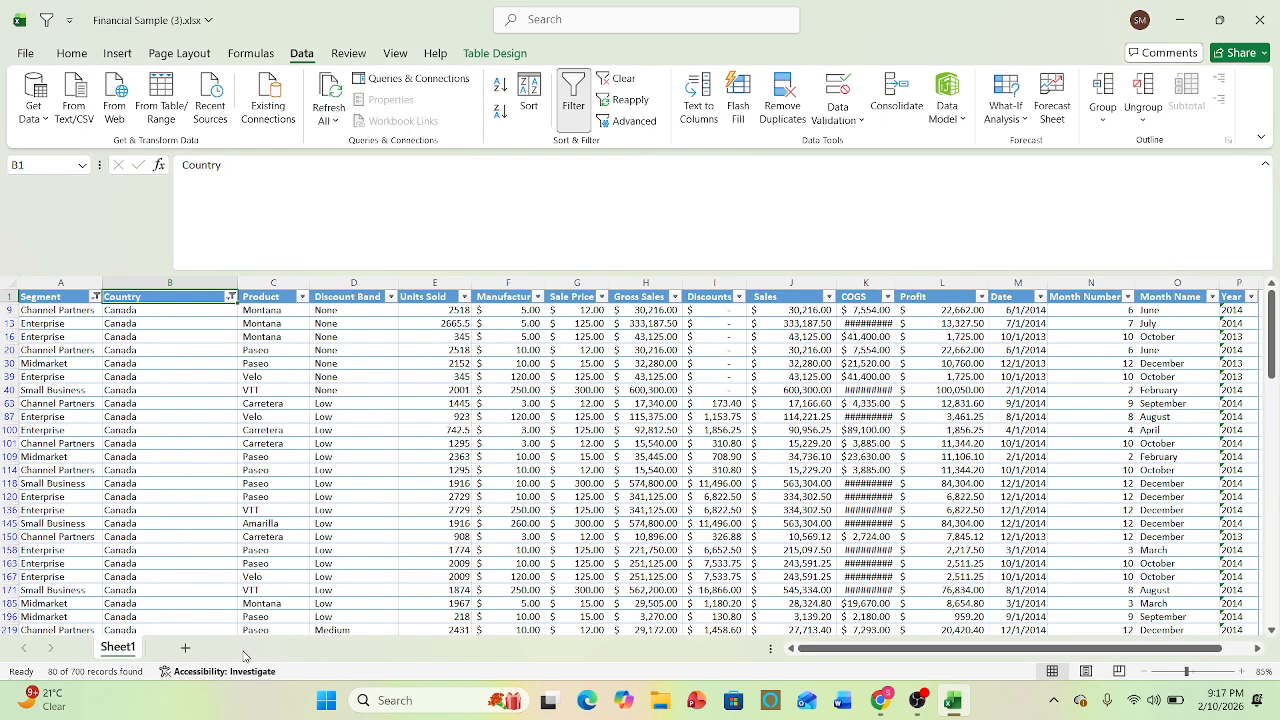
pyautogui.hotkey('ctrl', 'z')
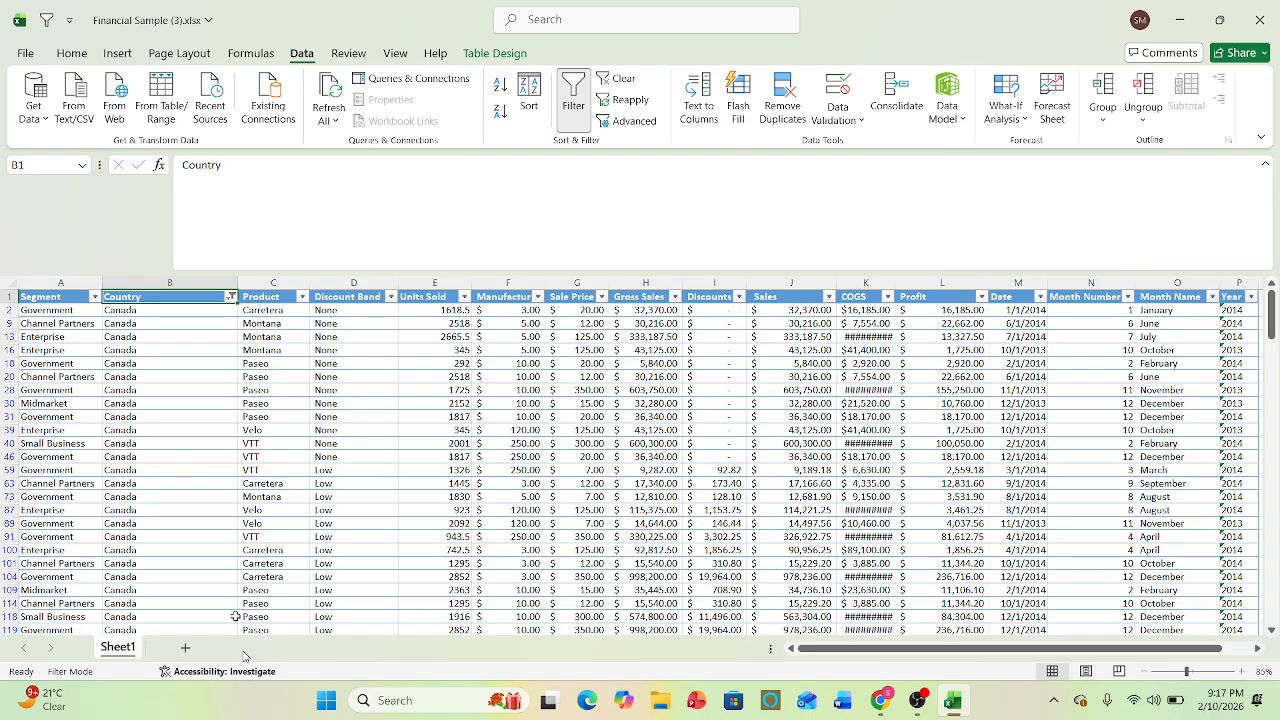
# - Remove the Canada filter by selecting all countries in the Country column, and select cell B17
pyautogui.click(231, 297)
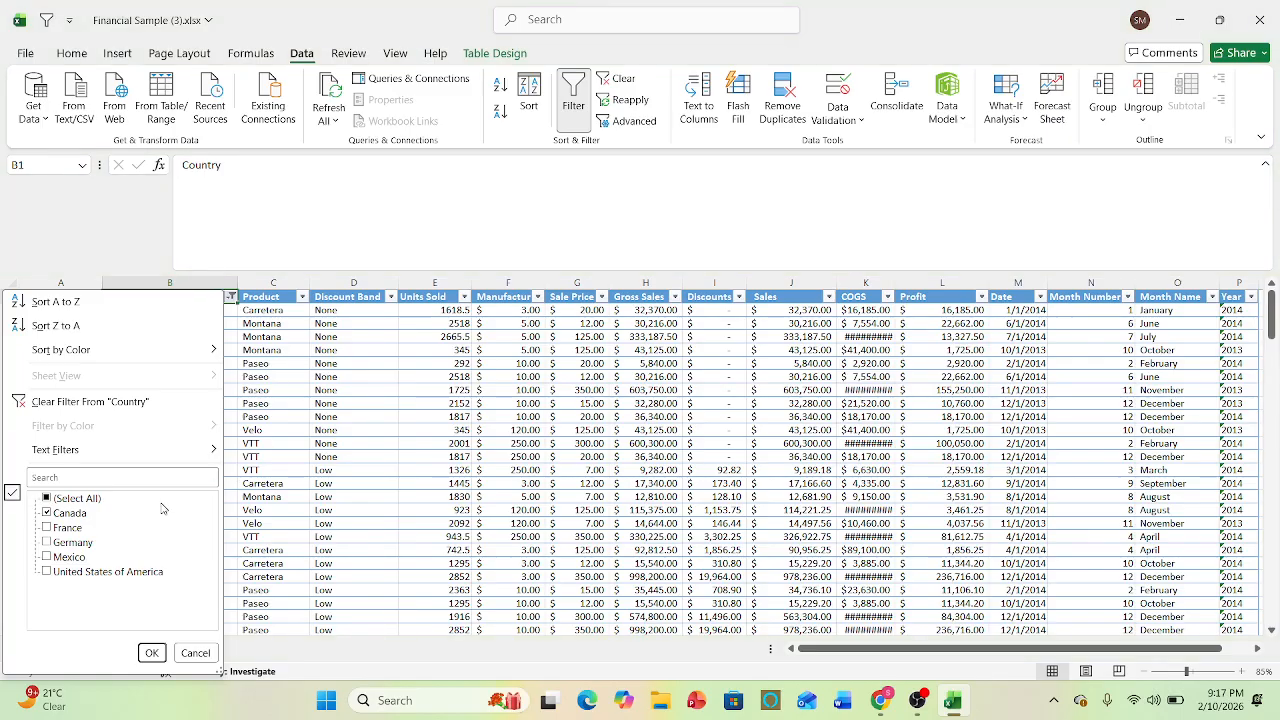
pyautogui.click(68, 498)
pyautogui.click(151, 652)
pyautogui.click(205, 511)
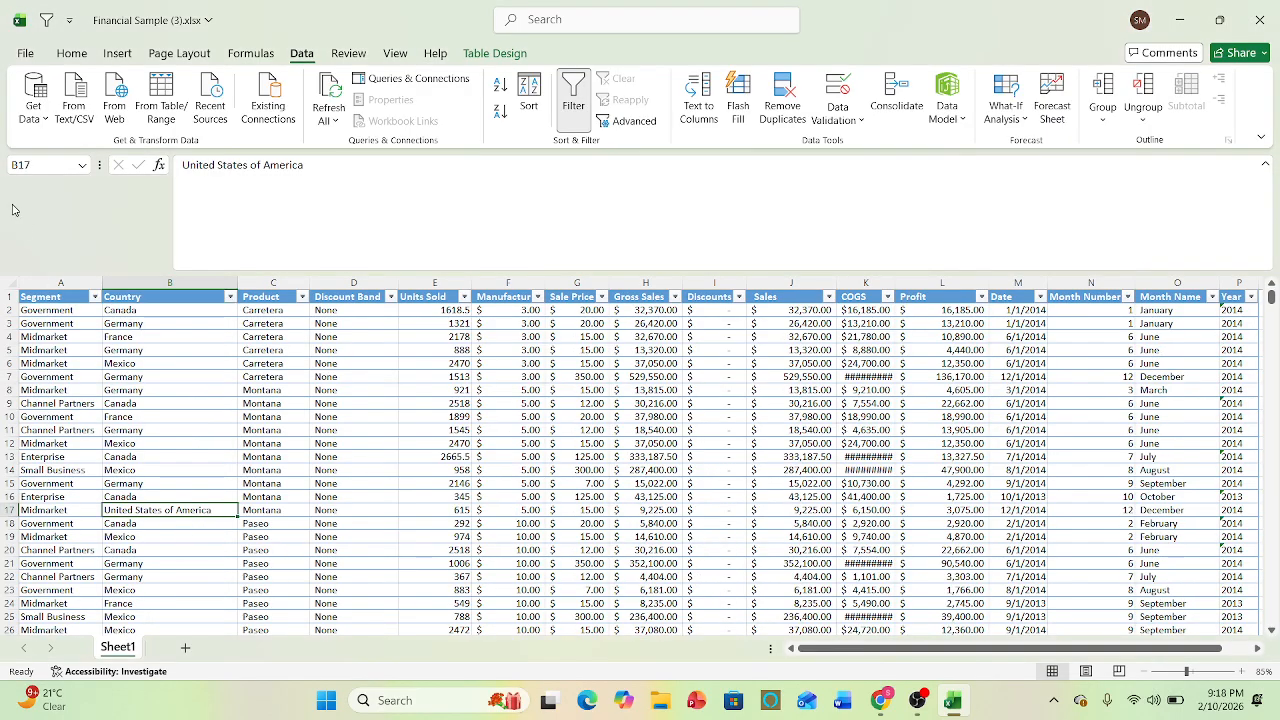
# - Filter the Segment column to values ending with t, highlight A2:A21 to examine the matches, and undo the filter
pyautogui.click(95, 297)
pyautogui.moveTo(300, 449)
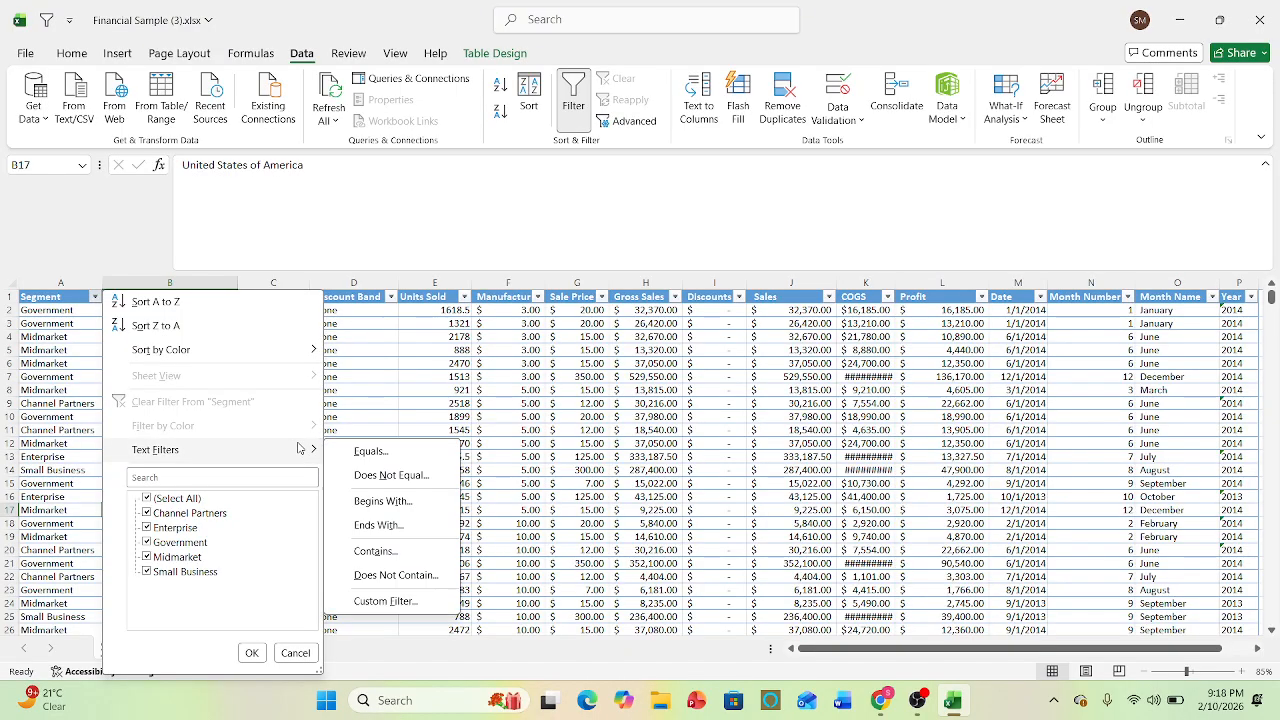
pyautogui.click(393, 526)
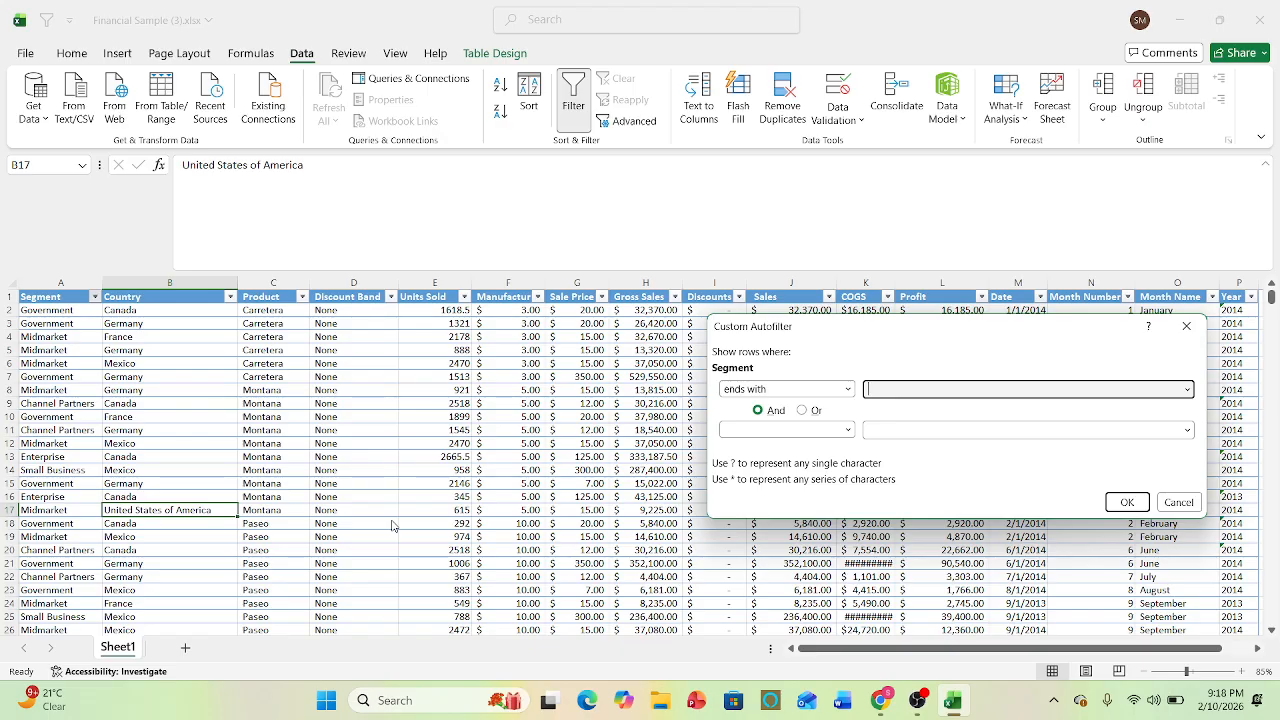
pyautogui.write('t')
pyautogui.click(1127, 503)
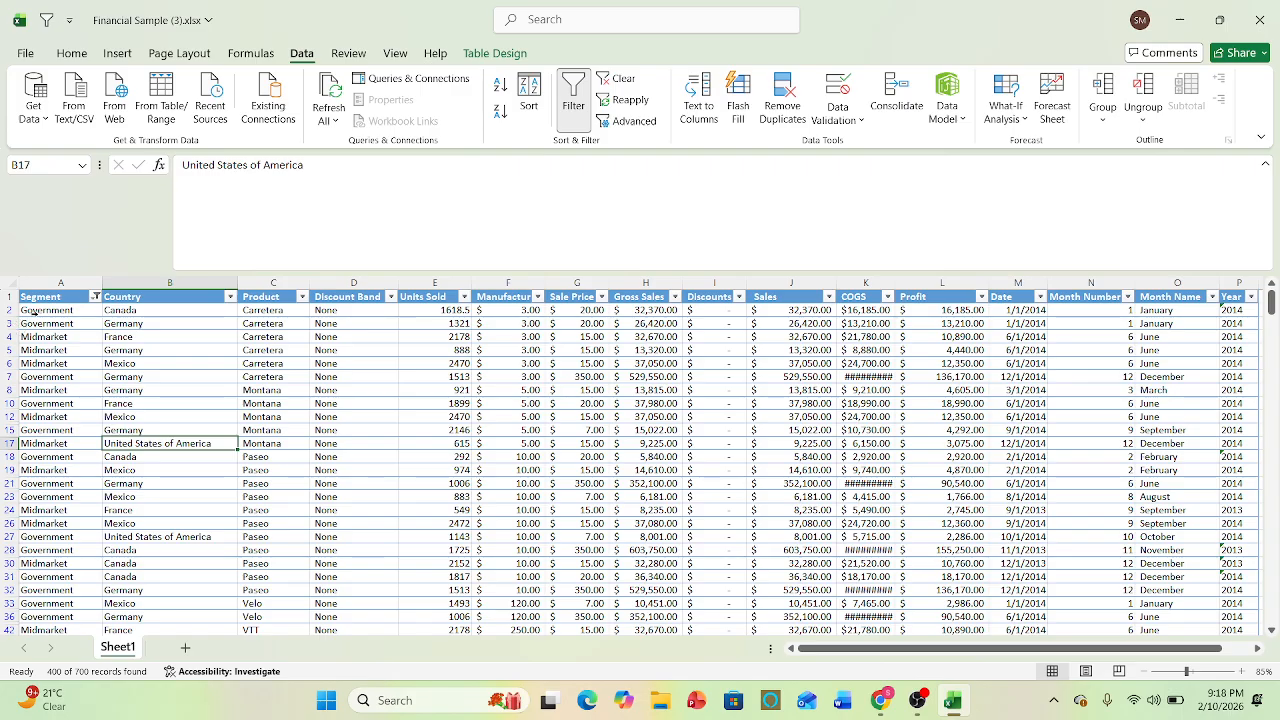
pyautogui.moveTo(33, 312); pyautogui.dragTo(78, 483)
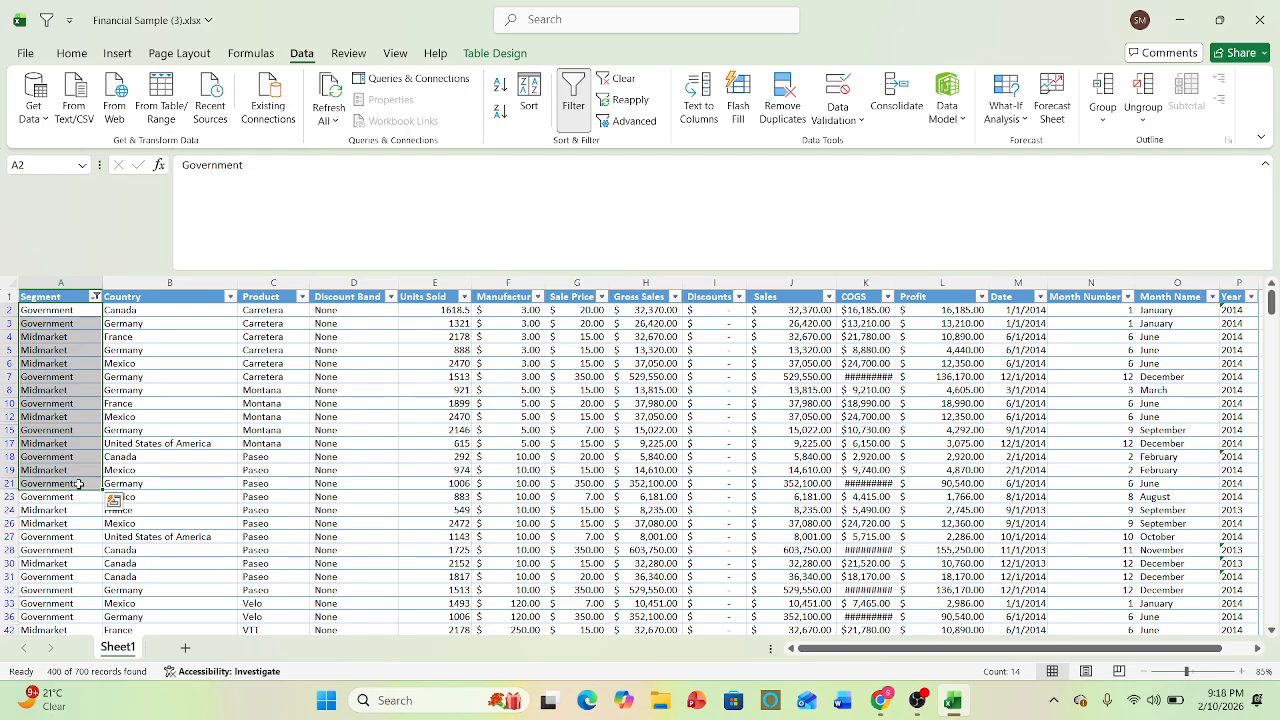
pyautogui.hotkey('ctrl', 'z')
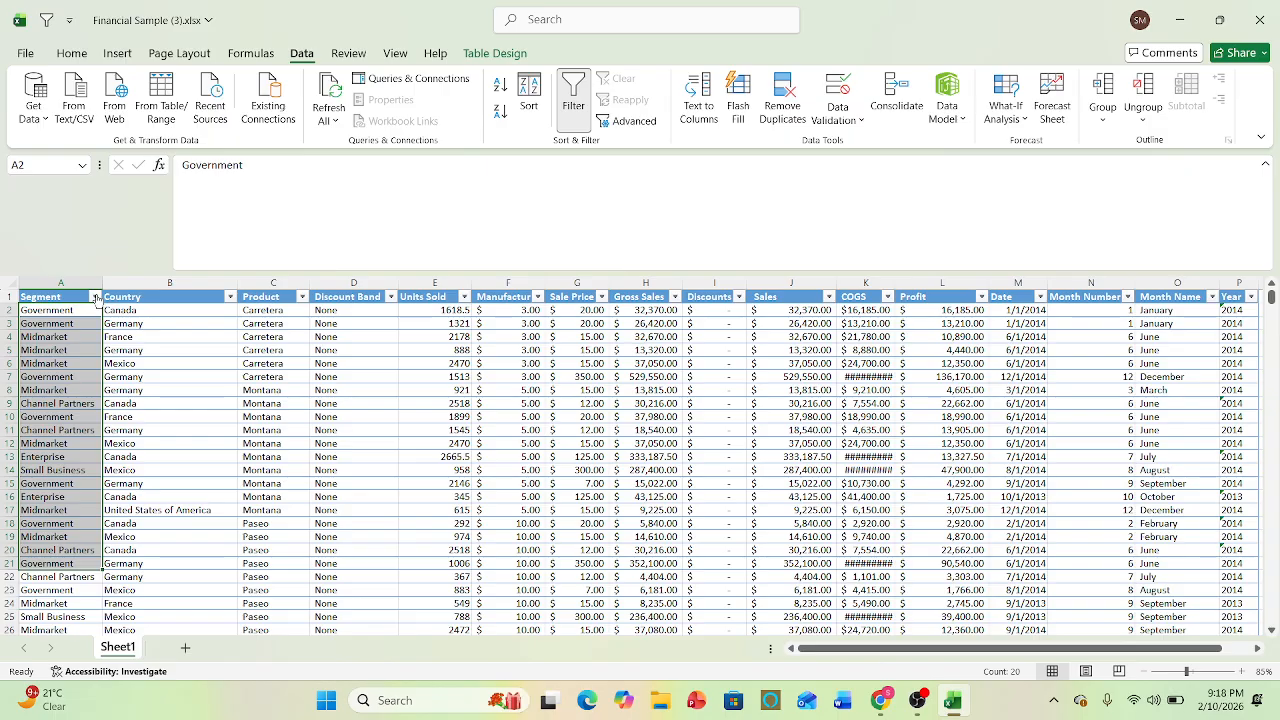
# - Set up a custom filter on the Segment column with ends with t and a second does-not-equal condition joined by And
pyautogui.click(95, 297)
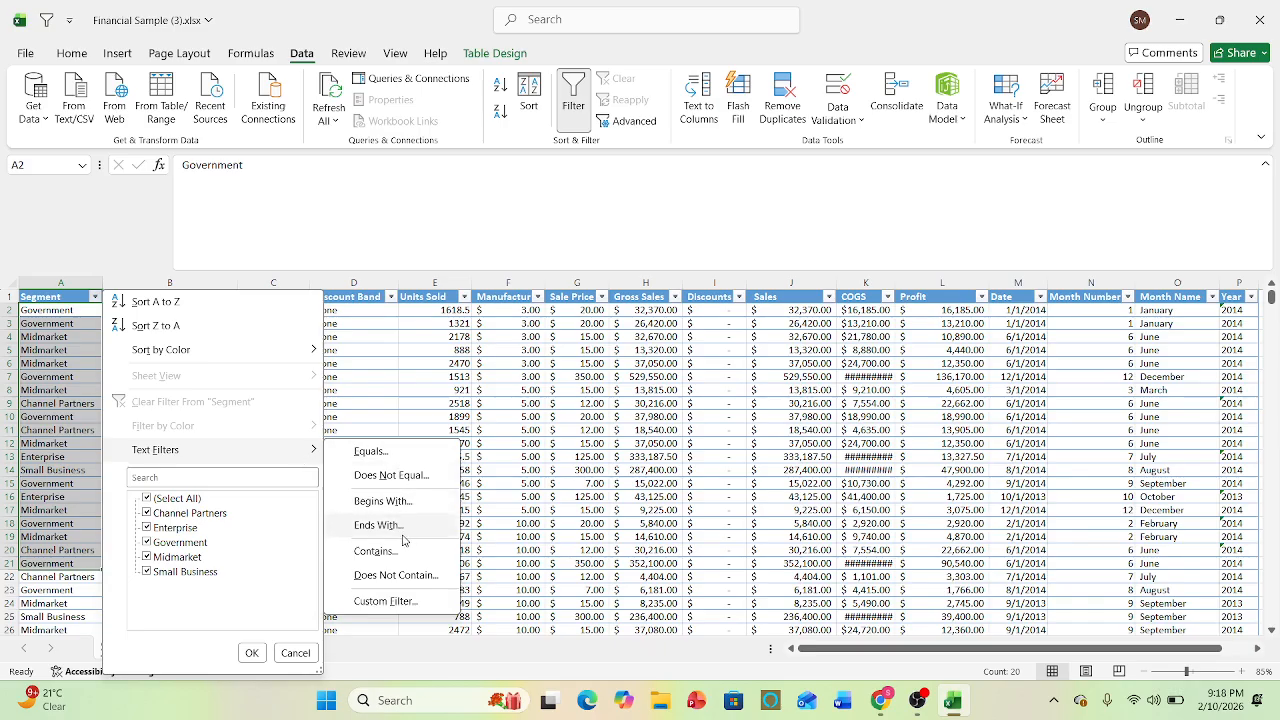
pyautogui.click(378, 525)
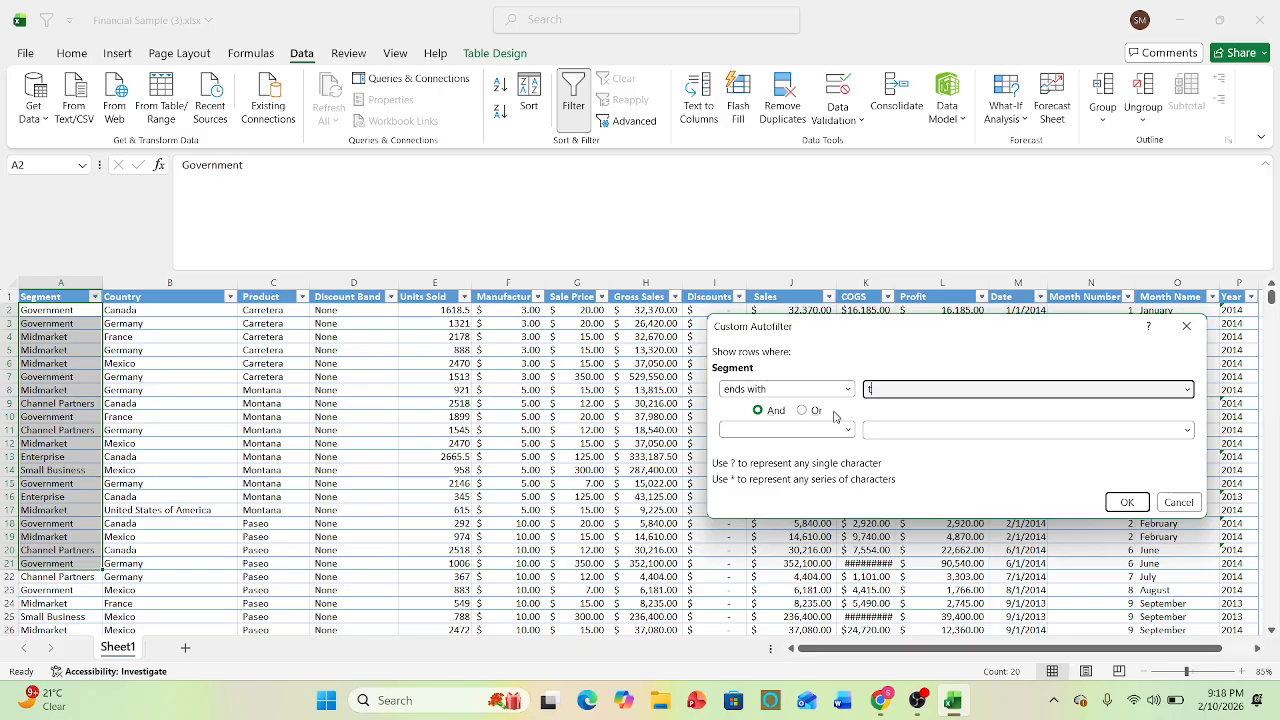
pyautogui.write('t')
pyautogui.click(849, 430)
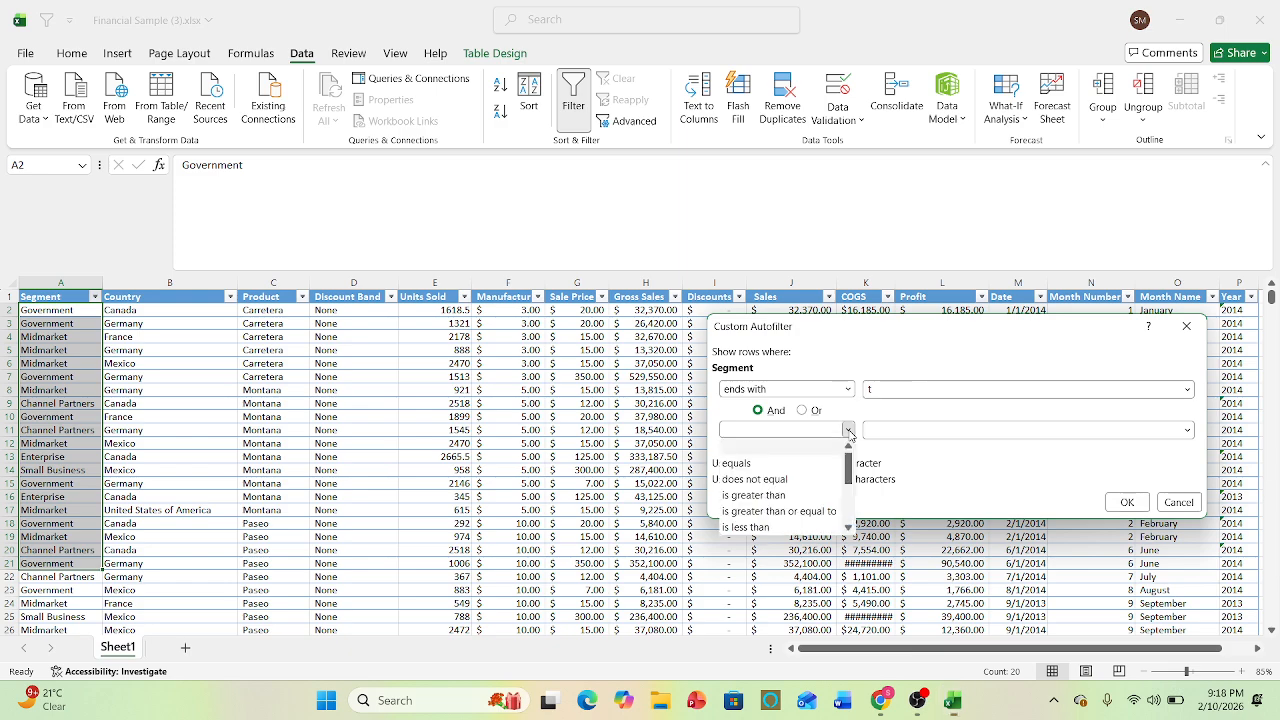
pyautogui.click(741, 480)
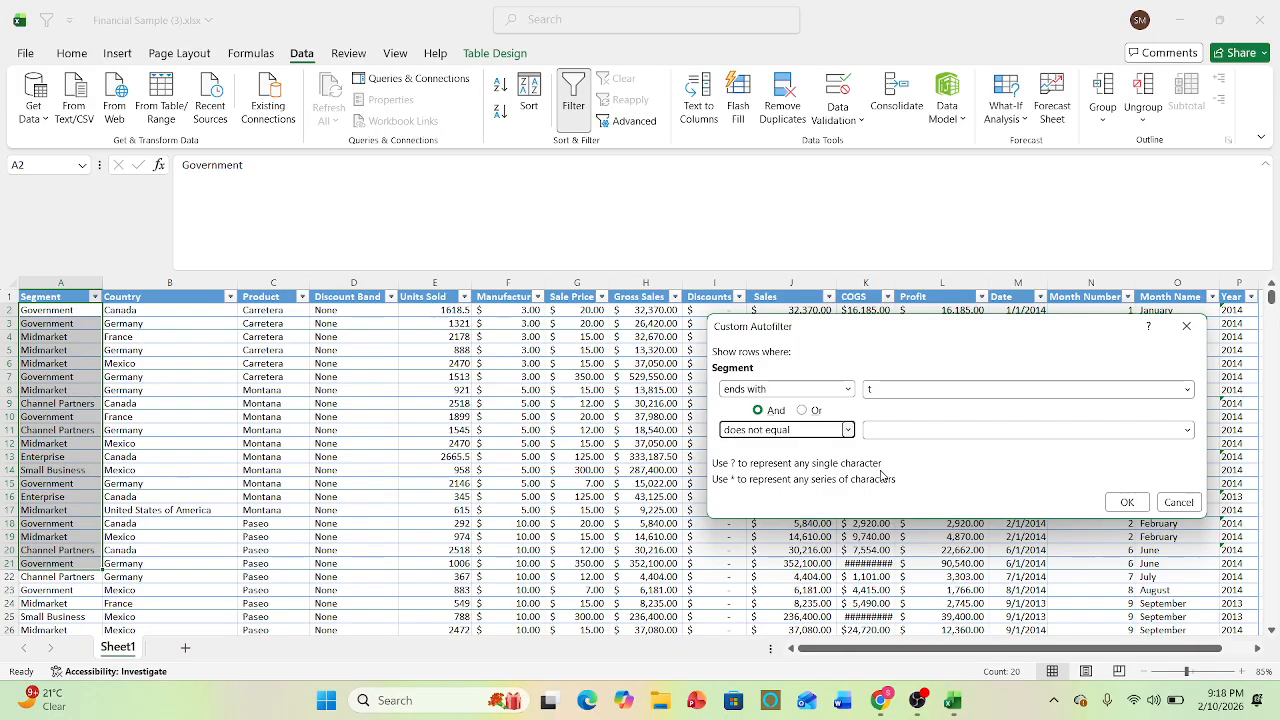
pyautogui.click(848, 431)
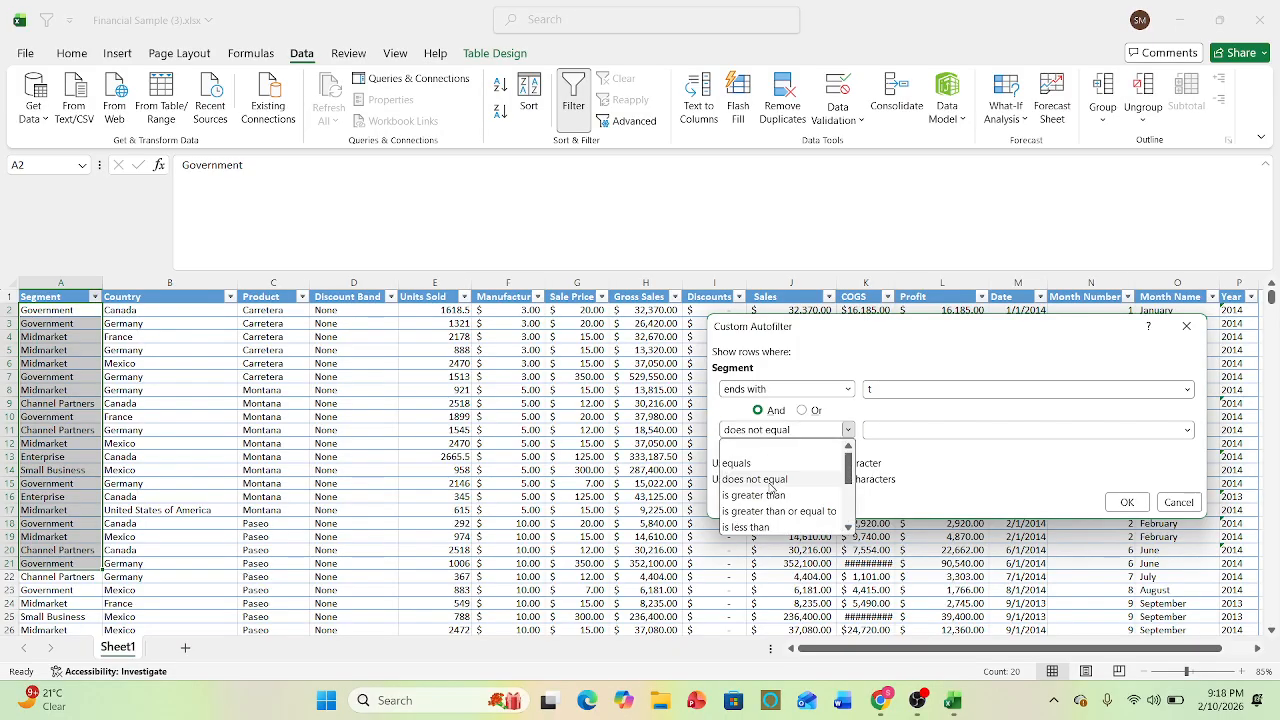
pyautogui.click(770, 481)
# - Enter Government as the value of the second Segment condition and apply the custom filter
pyautogui.click(882, 430)
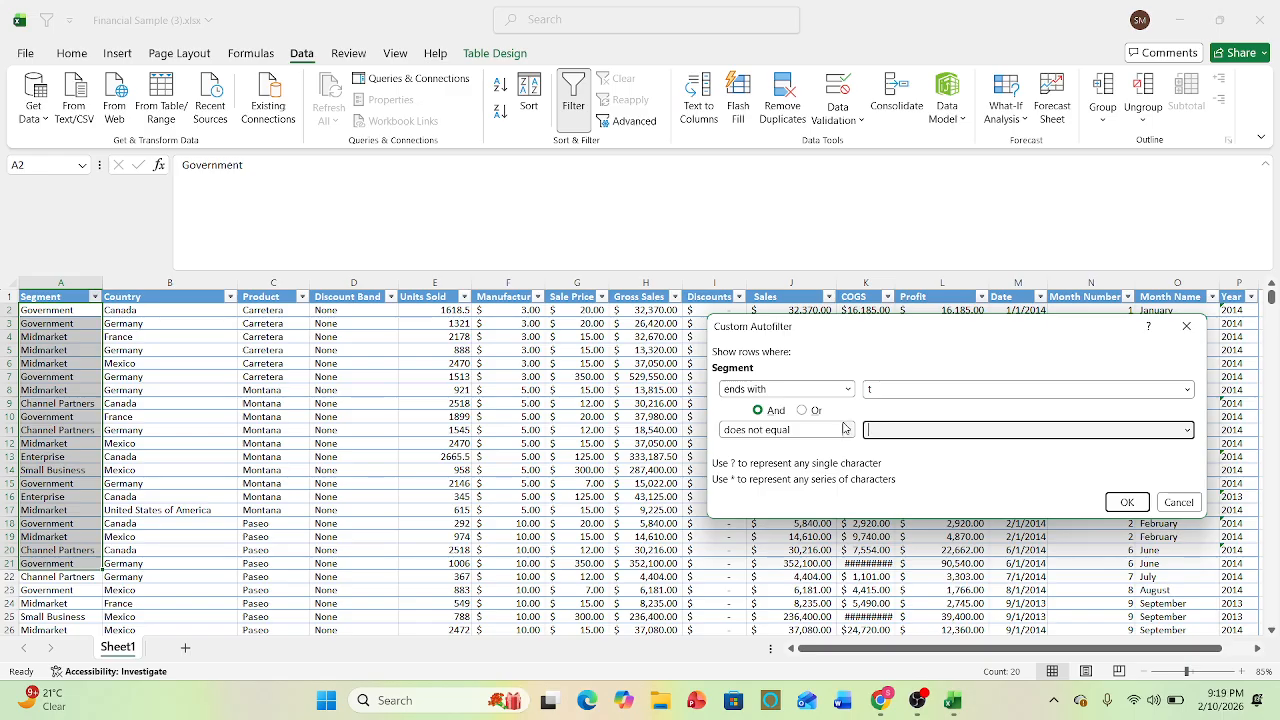
pyautogui.write('g')
pyautogui.press('BackSpace')
pyautogui.press('capslock')
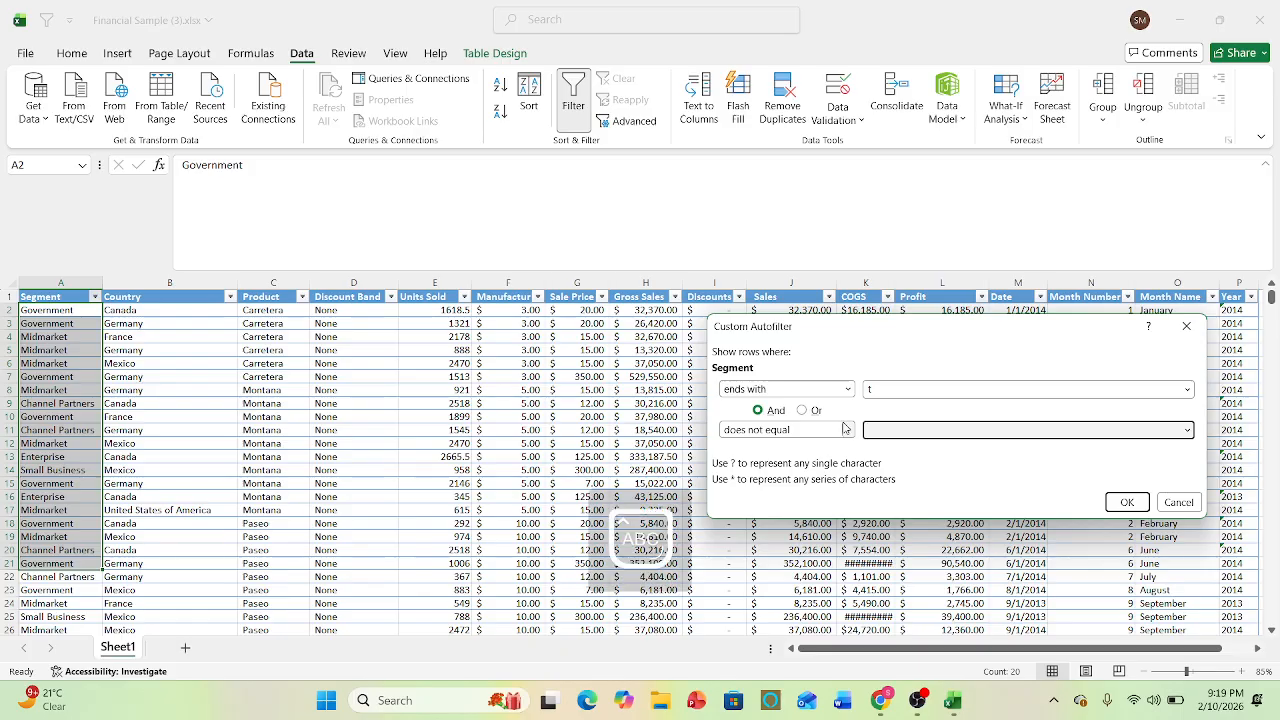
pyautogui.write('Govern')
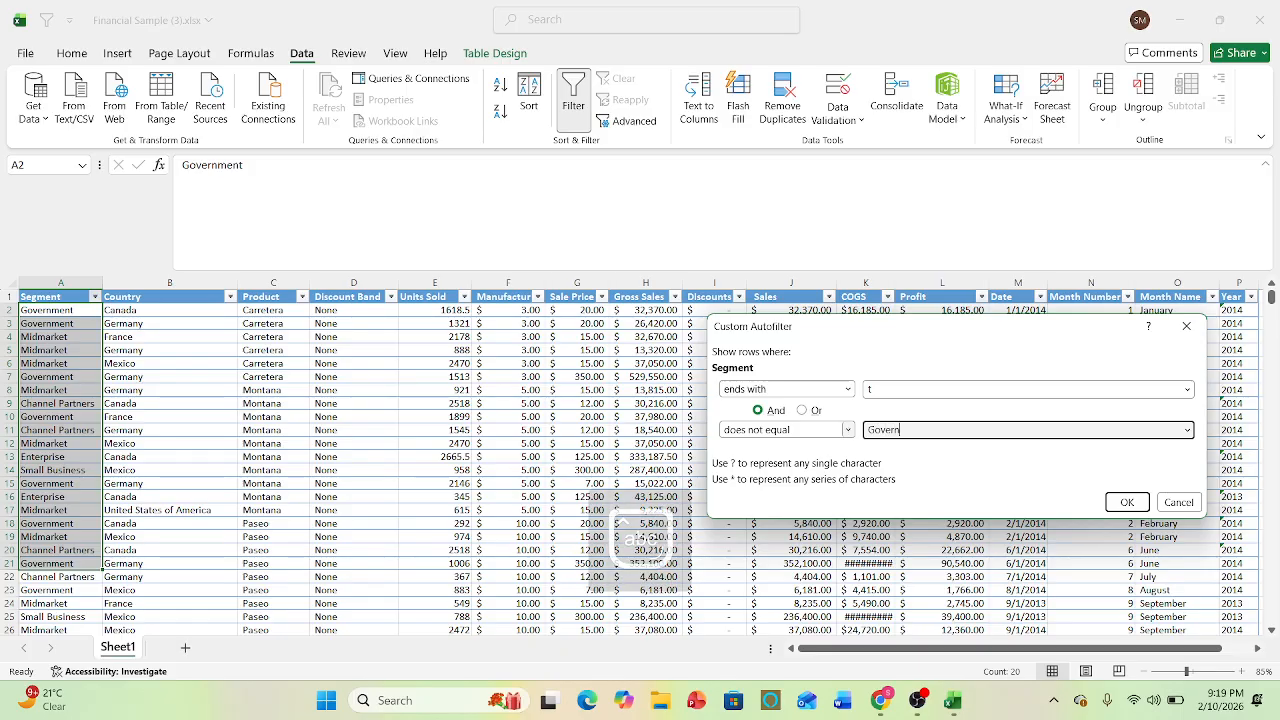
pyautogui.write('ment')
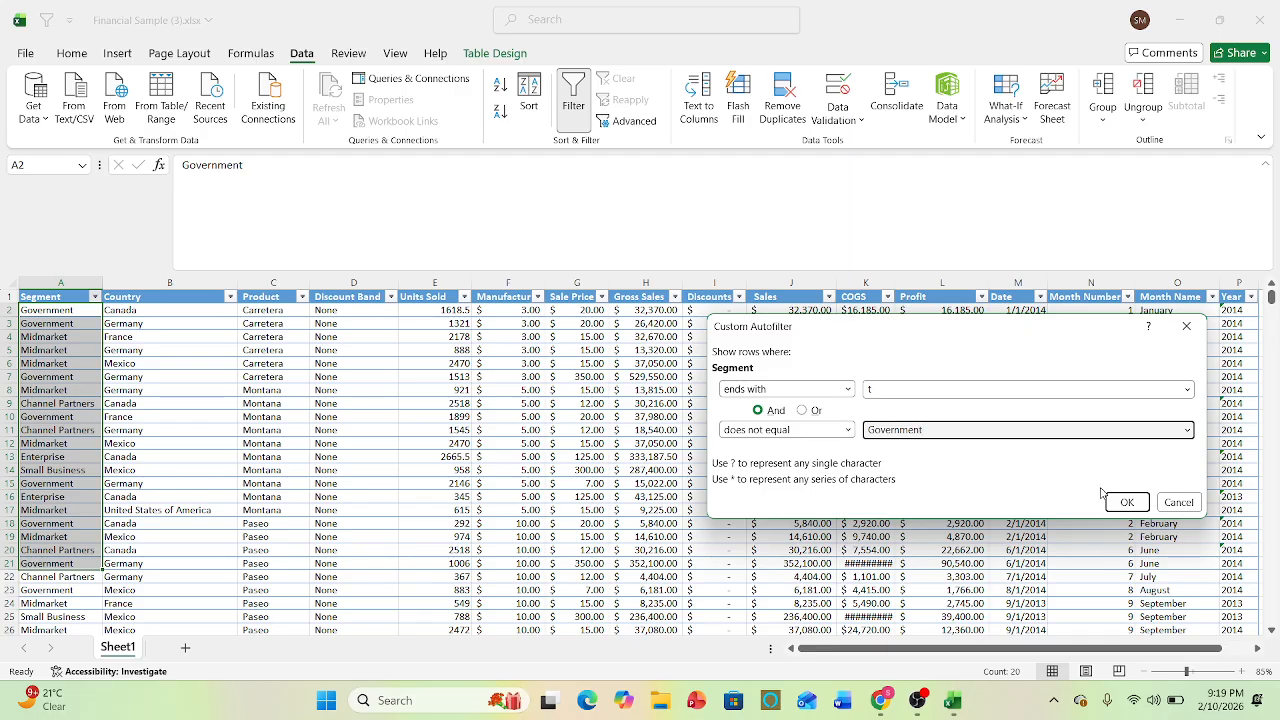
pyautogui.click(1128, 502)
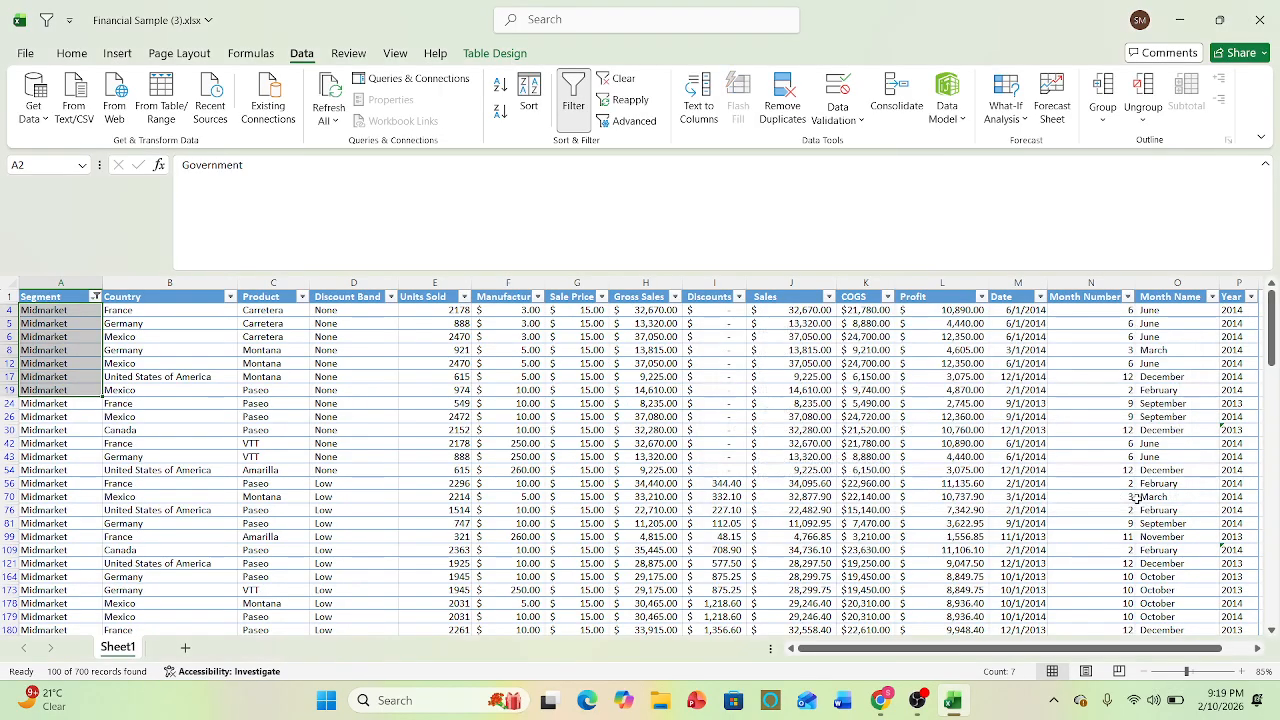
# - Highlight the filtered Segment values from A4 downward to examine the matches, and undo the combined filter
pyautogui.click(420, 459)
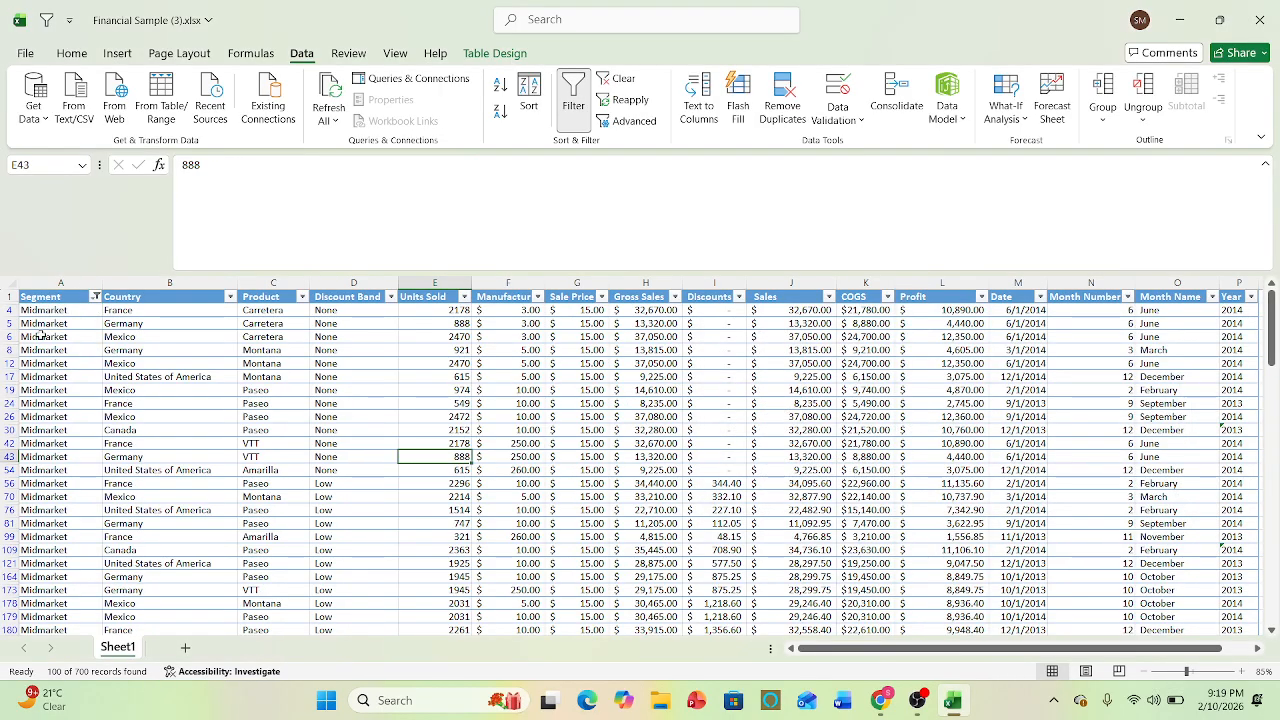
pyautogui.moveTo(46, 312); pyautogui.dragTo(98, 214)
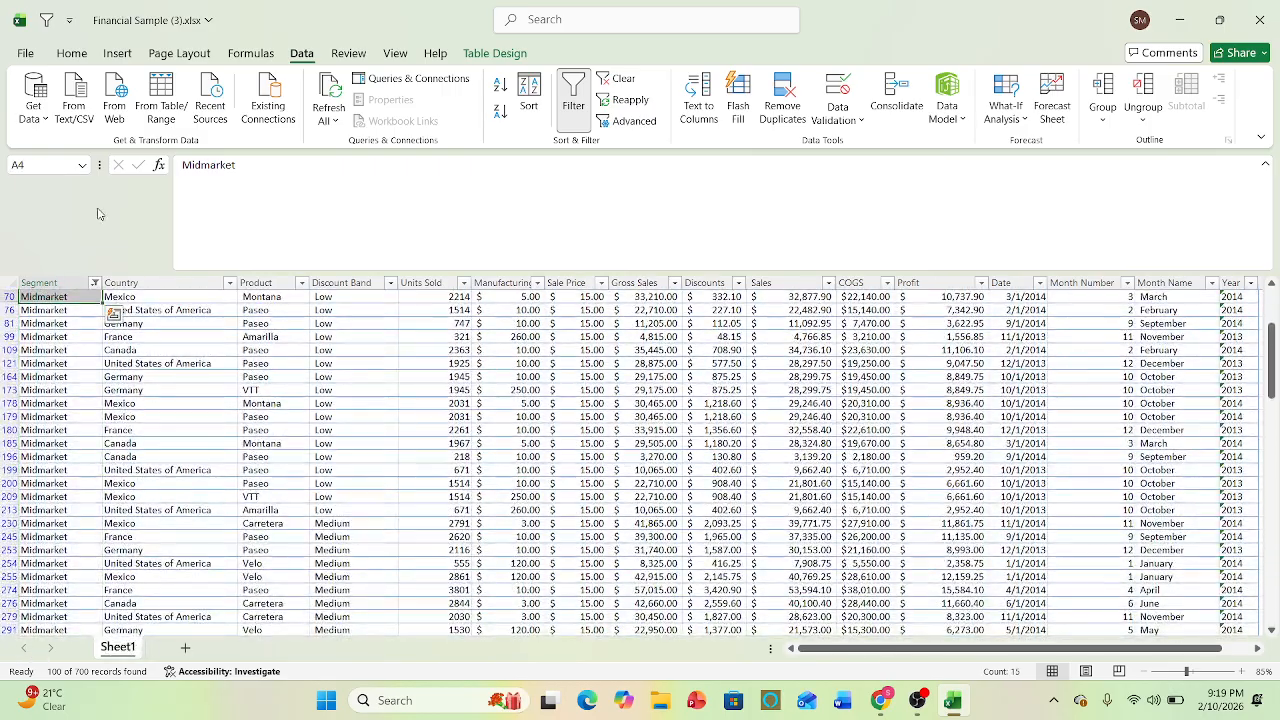
pyautogui.hotkey('ctrl', 'z')
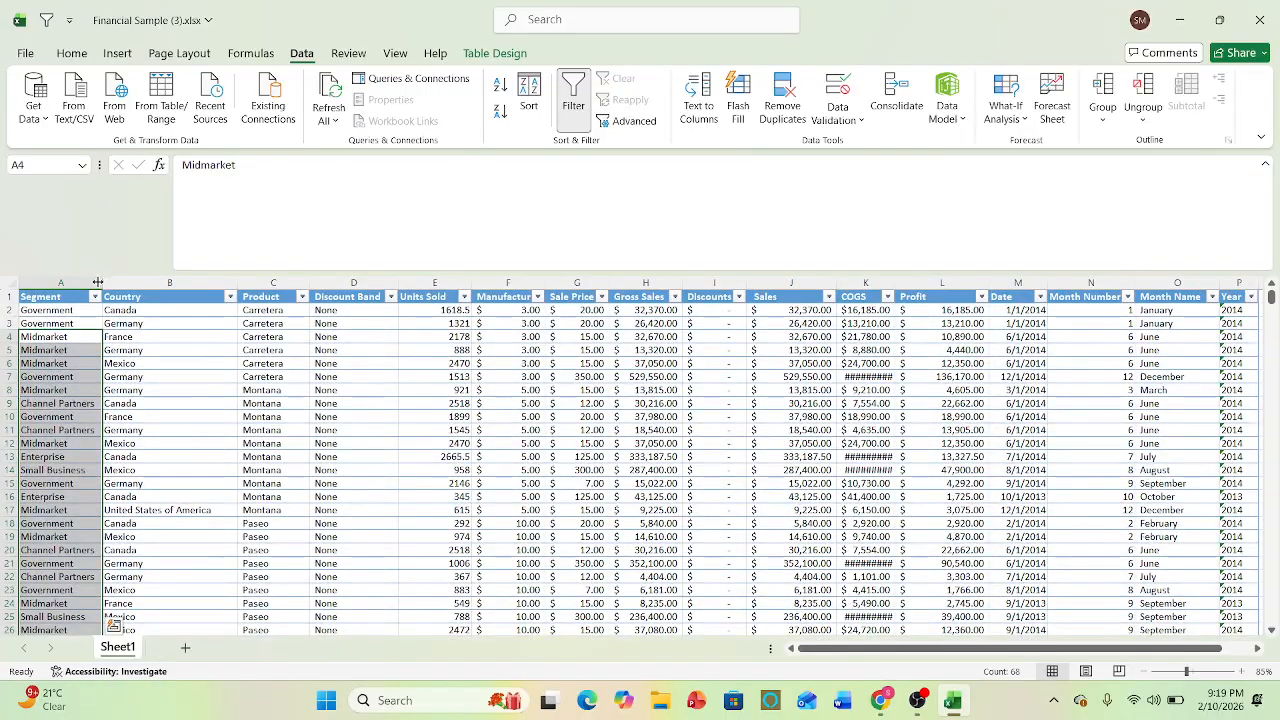
# - Filter the Segment column with a does-not-contain text condition, and undo the filter
pyautogui.click(95, 297)
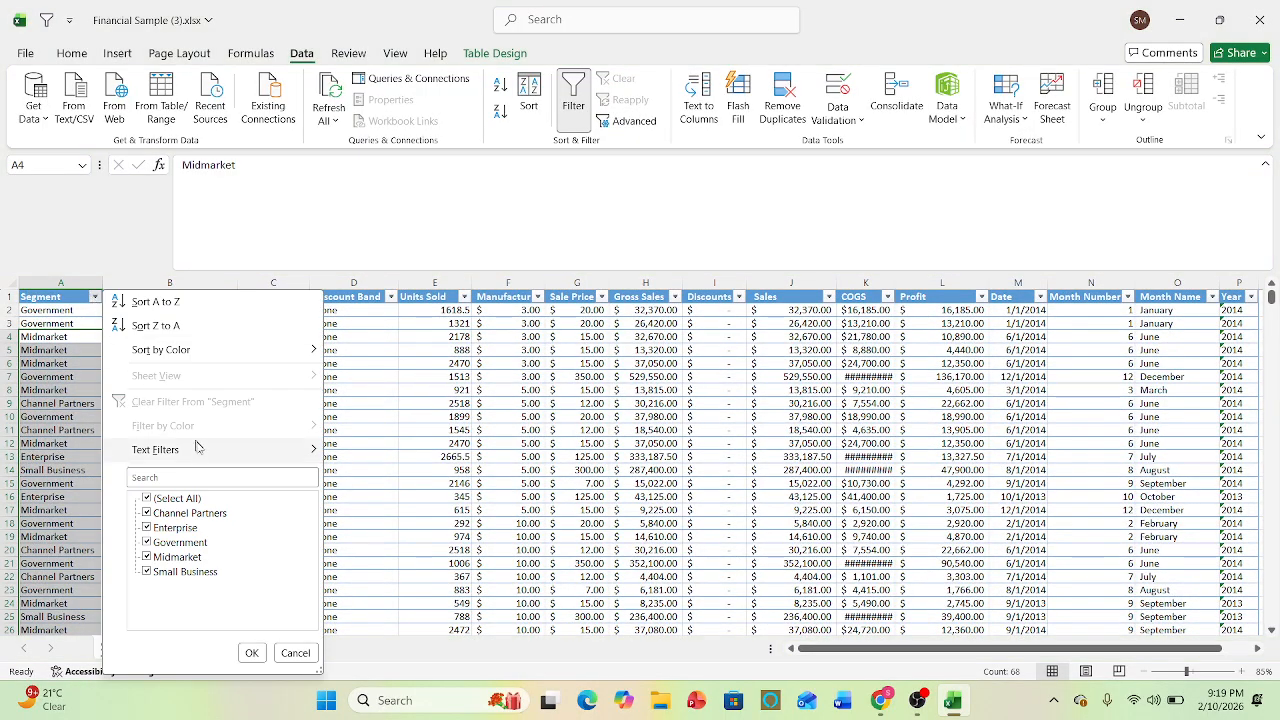
pyautogui.moveTo(200, 449)
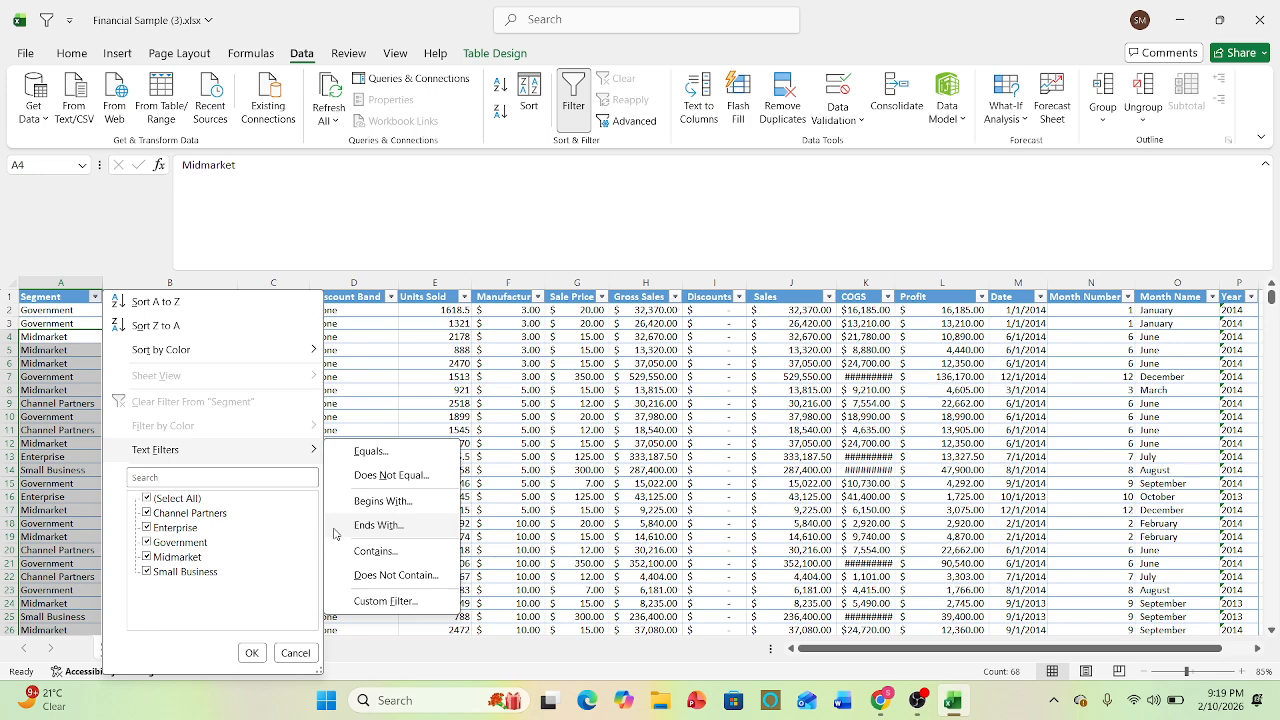
pyautogui.click(379, 576)
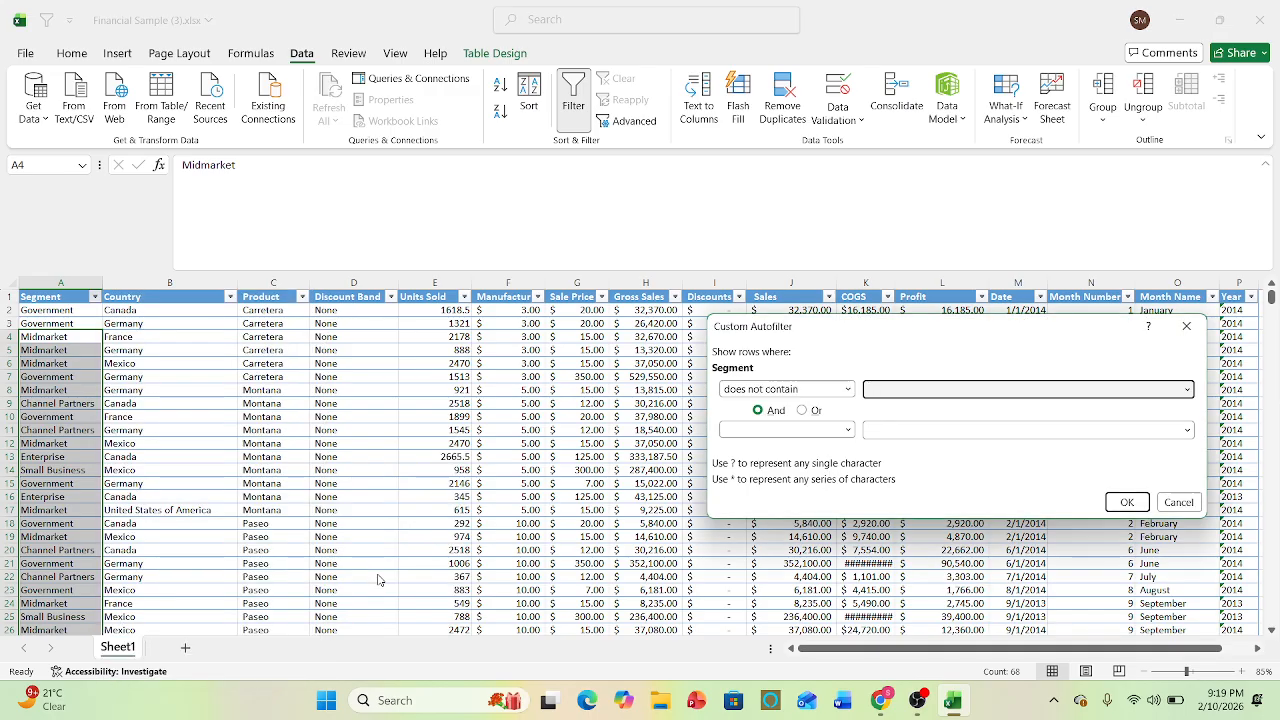
pyautogui.write('n')
pyautogui.press('BackSpace')
pyautogui.press('BackSpace')
pyautogui.click(1134, 505)
pyautogui.click(446, 443)
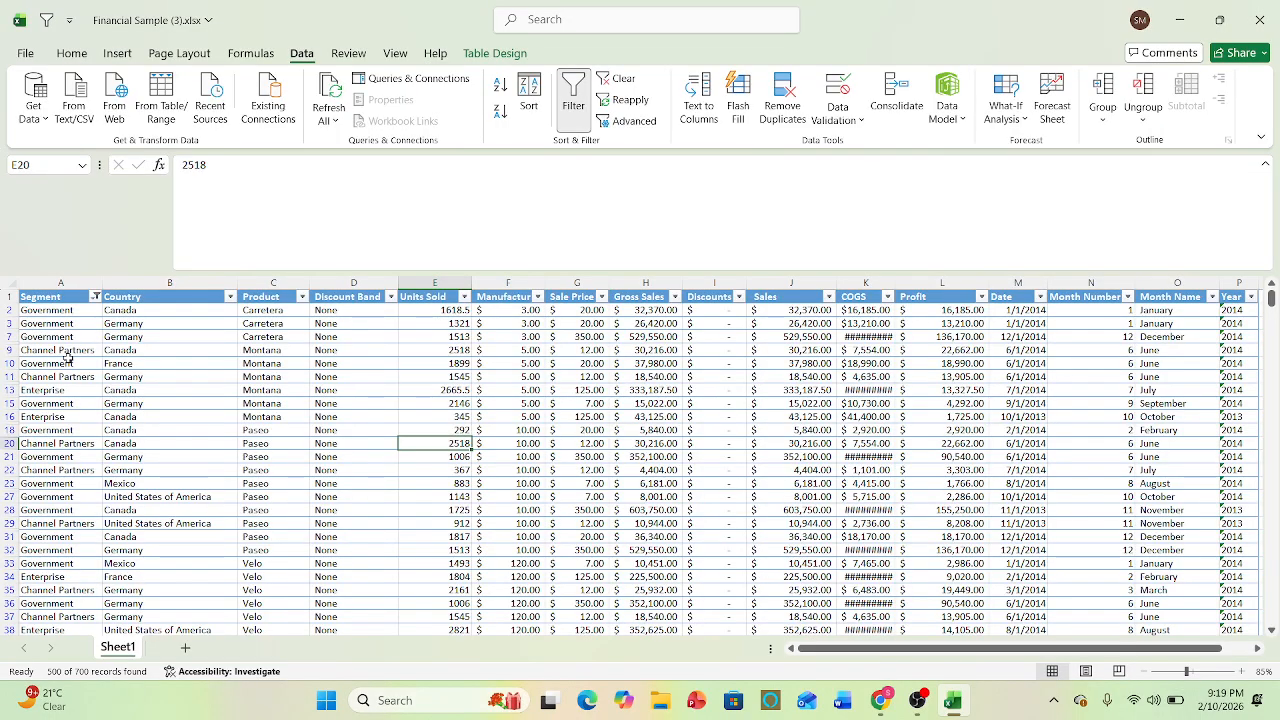
pyautogui.hotkey('ctrl', 'z')
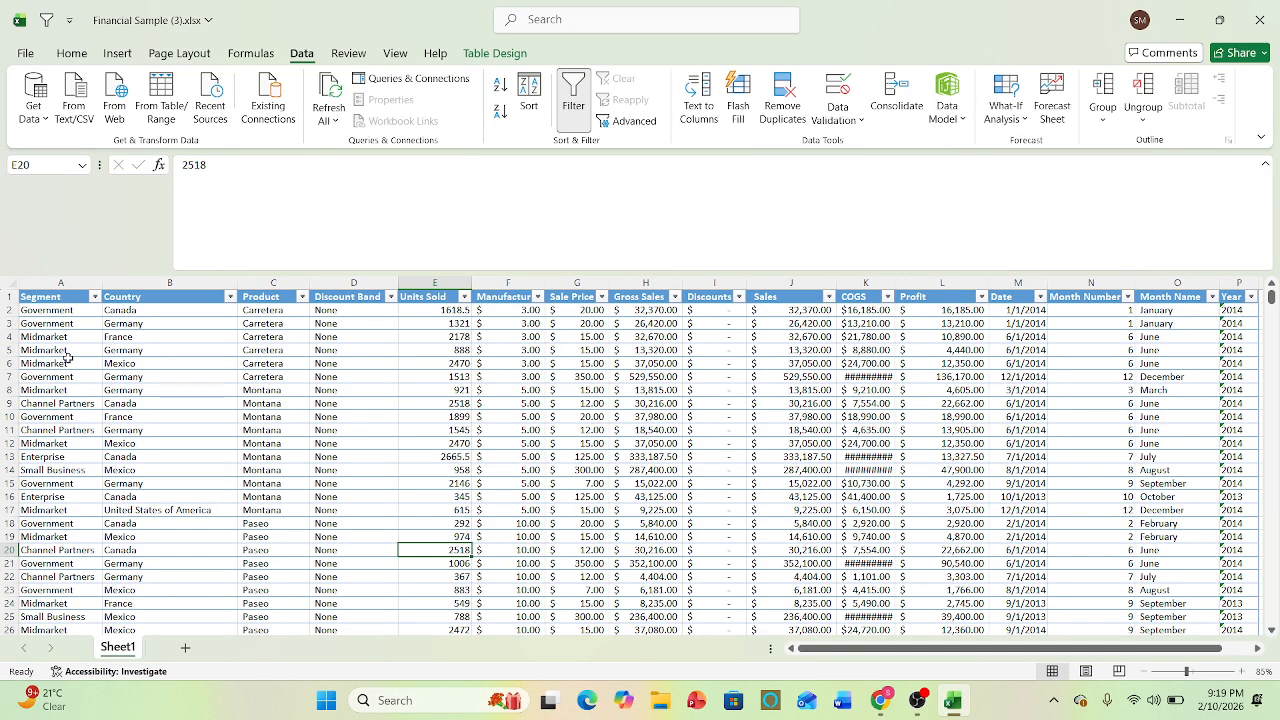
# - Examine the custom filter dialog for the Segment column, close it without applying a condition, and select cell E16
pyautogui.click(71, 285)
pyautogui.click(95, 297)
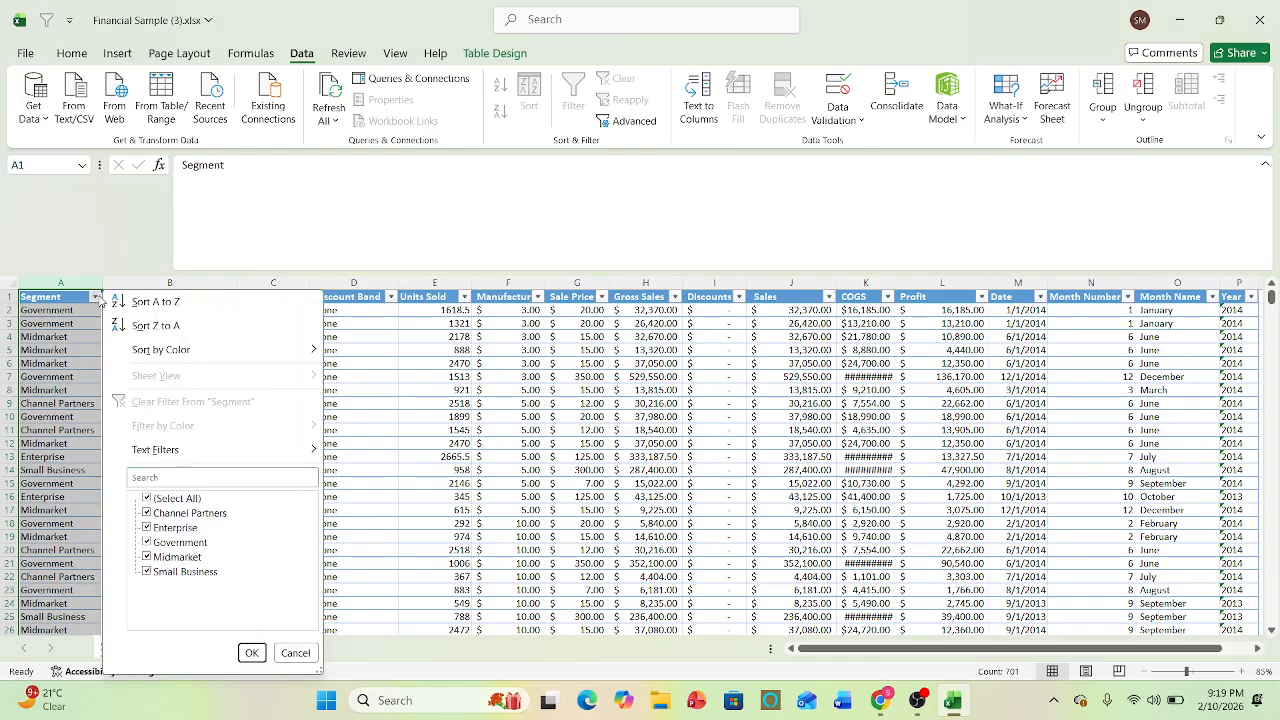
pyautogui.moveTo(268, 460)
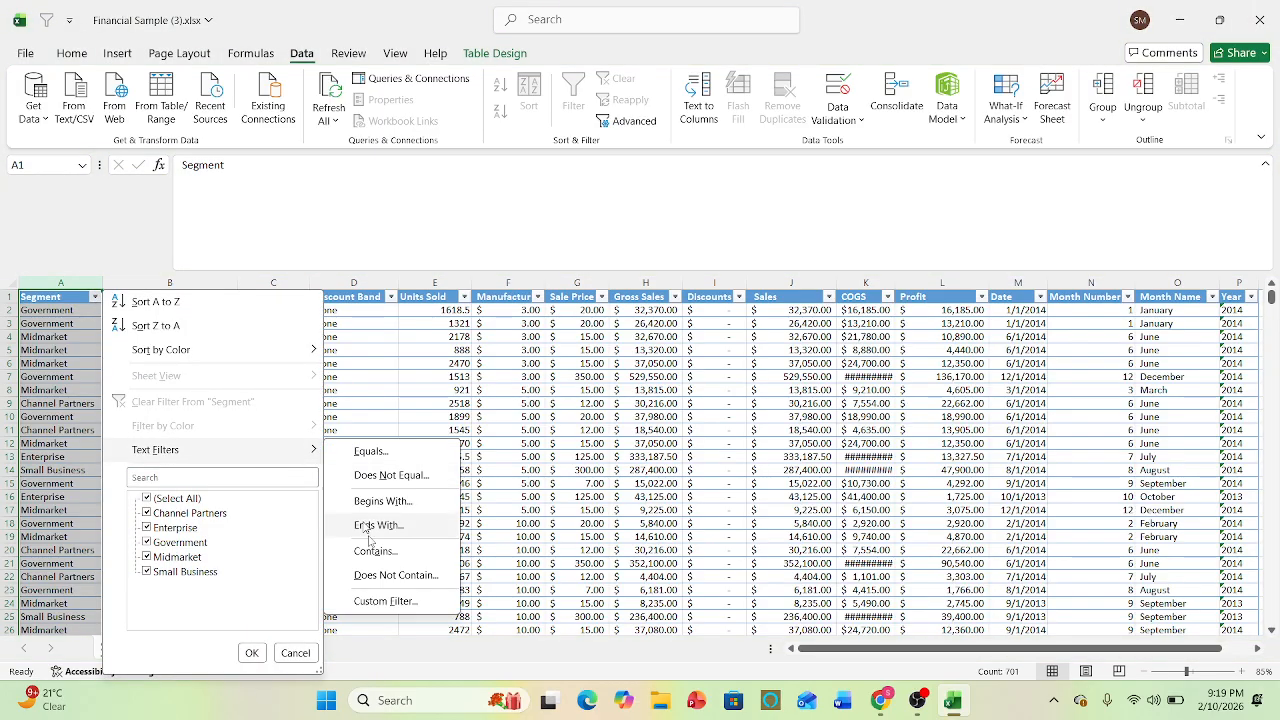
pyautogui.click(385, 600)
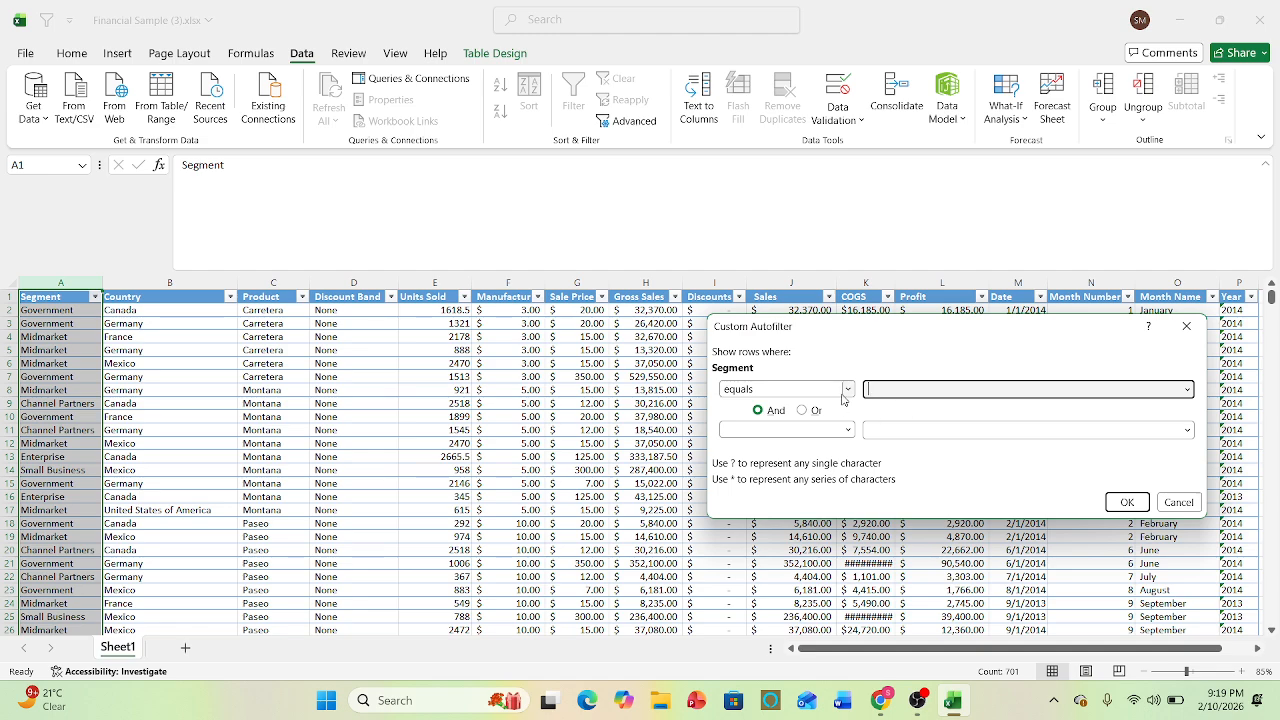
pyautogui.click(1187, 330)
pyautogui.click(427, 492)
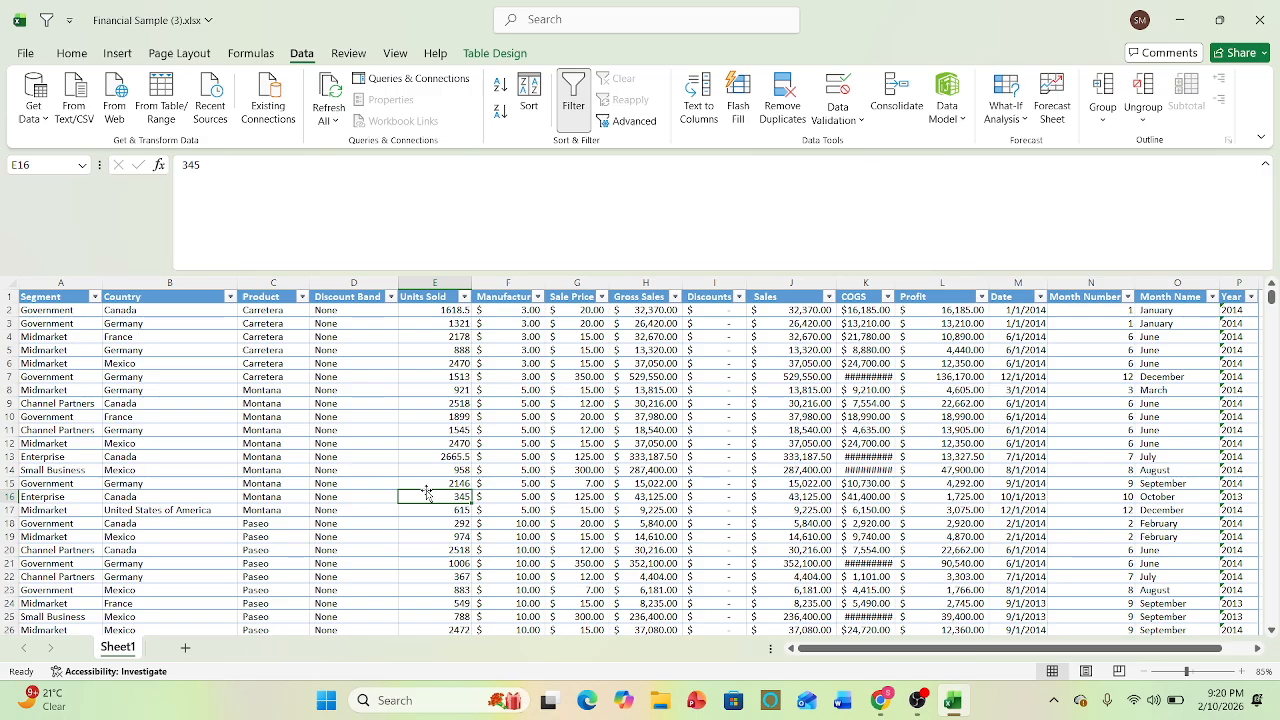
# - Filter the Sales column to values greater than 50000
pyautogui.click(830, 298)
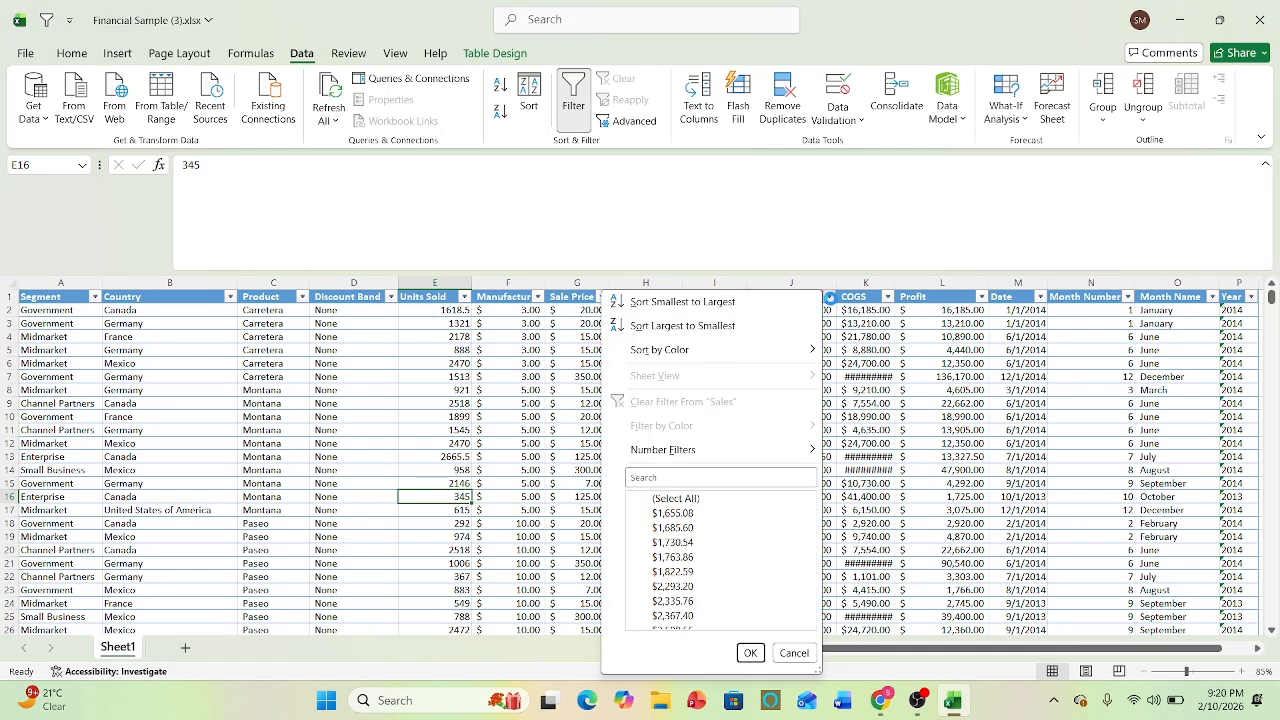
pyautogui.moveTo(755, 461)
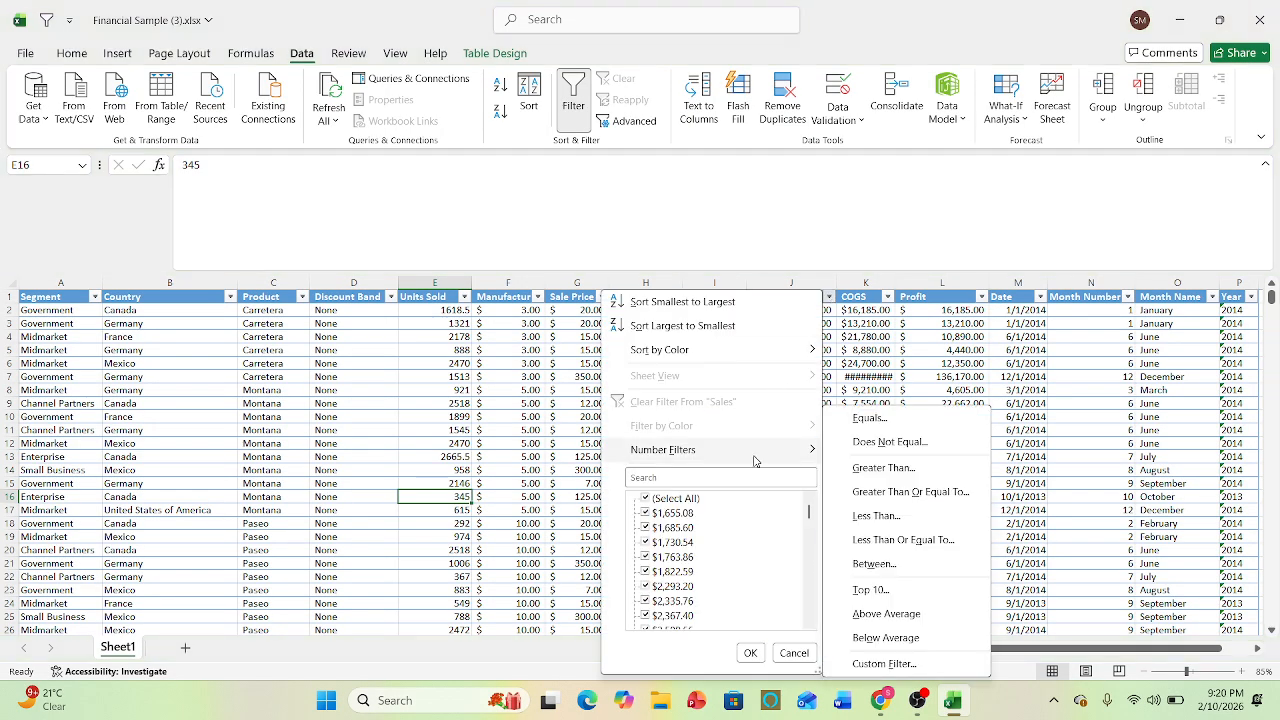
pyautogui.click(900, 468)
pyautogui.moveTo(845, 334); pyautogui.dragTo(256, 464)
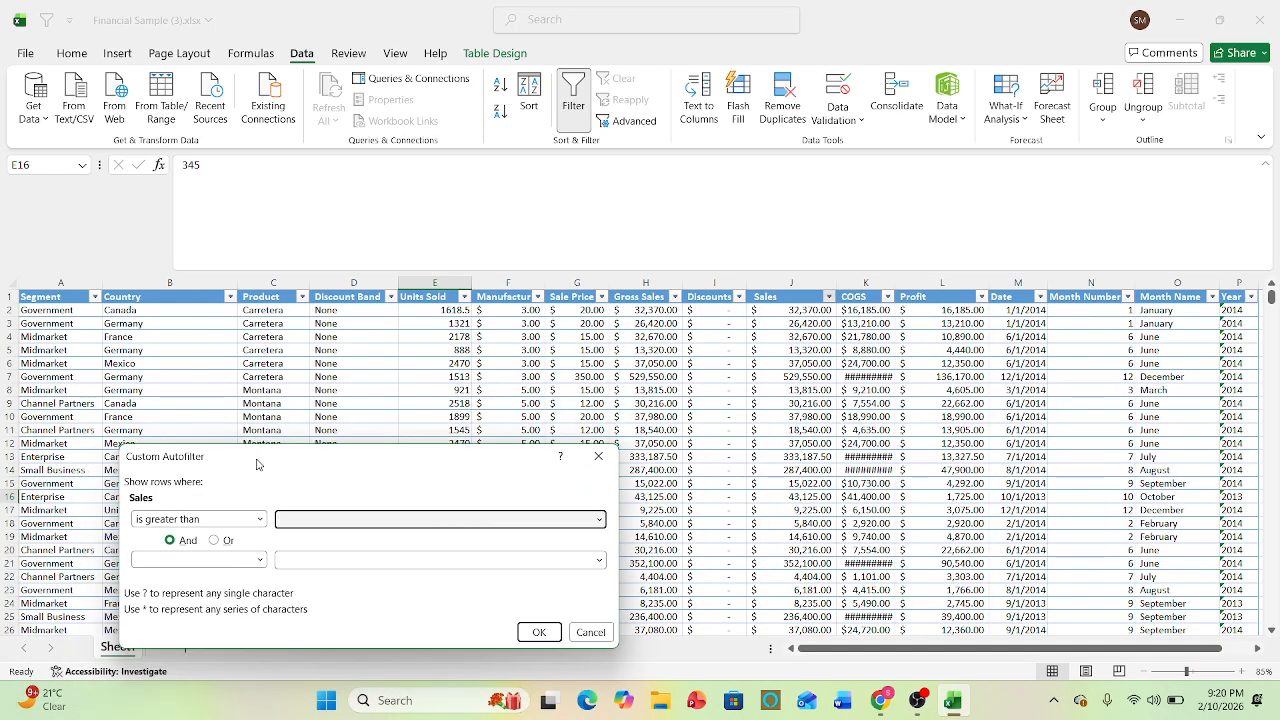
pyautogui.write('50000')
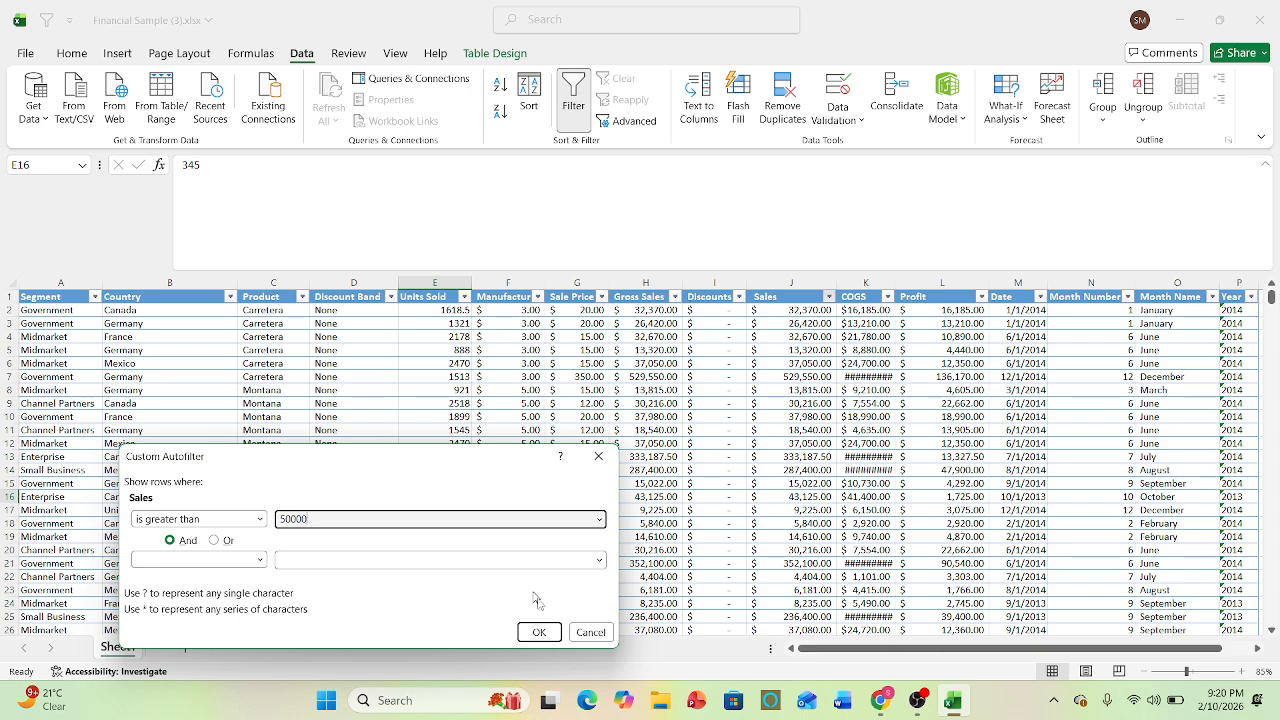
pyautogui.click(538, 632)
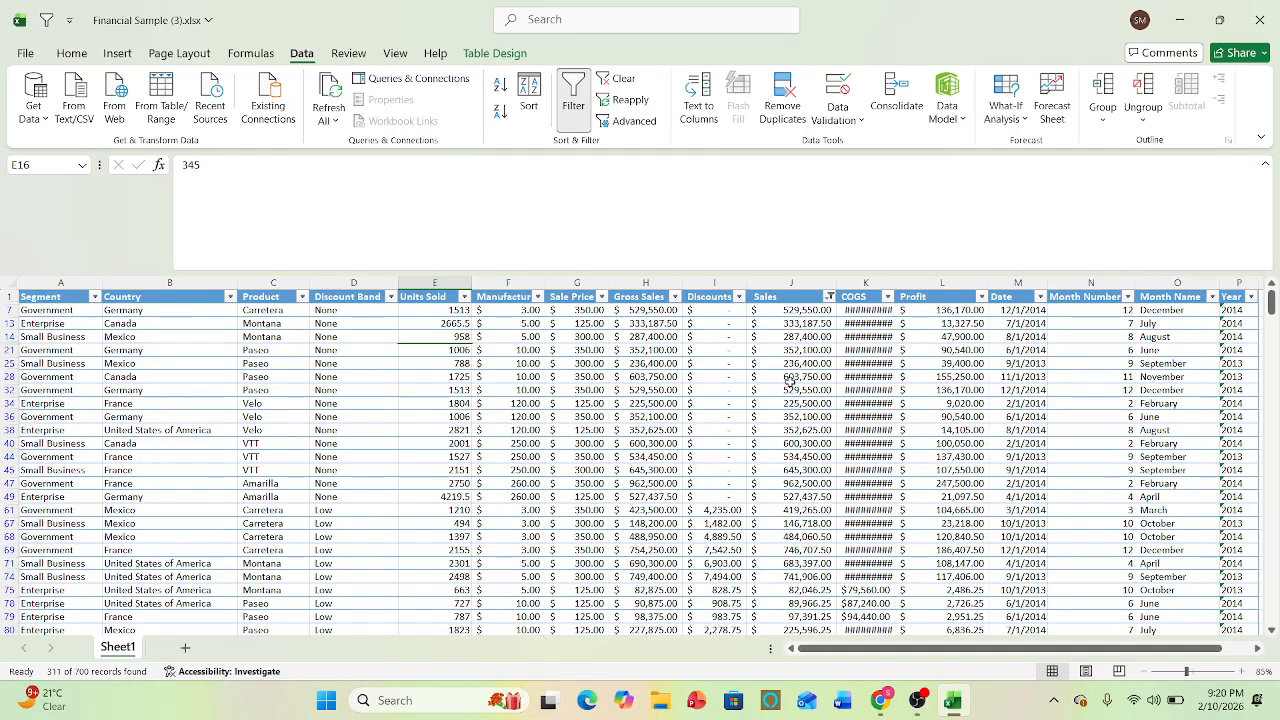
# - Examine the filtered Sales values starting at J7, and try to resize the COGS column
pyautogui.click(805, 314)
pyautogui.moveTo(805, 314); pyautogui.dragTo(769, 180)
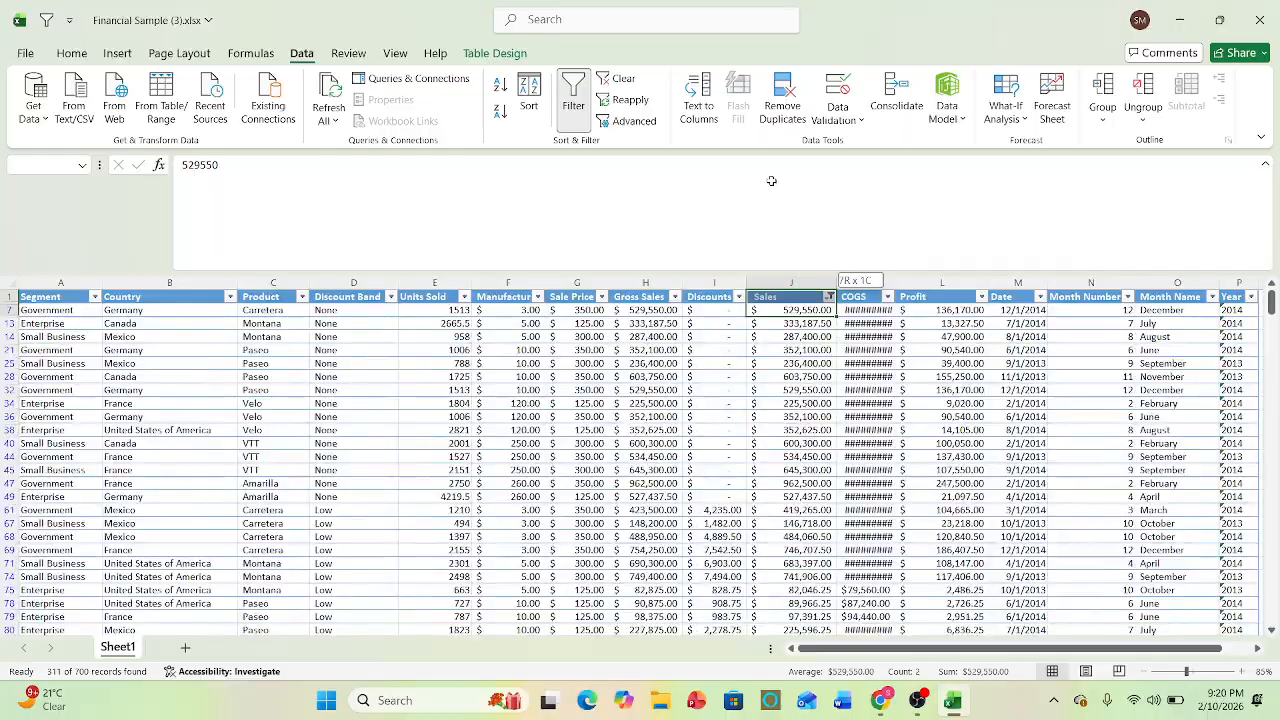
pyautogui.click(852, 376)
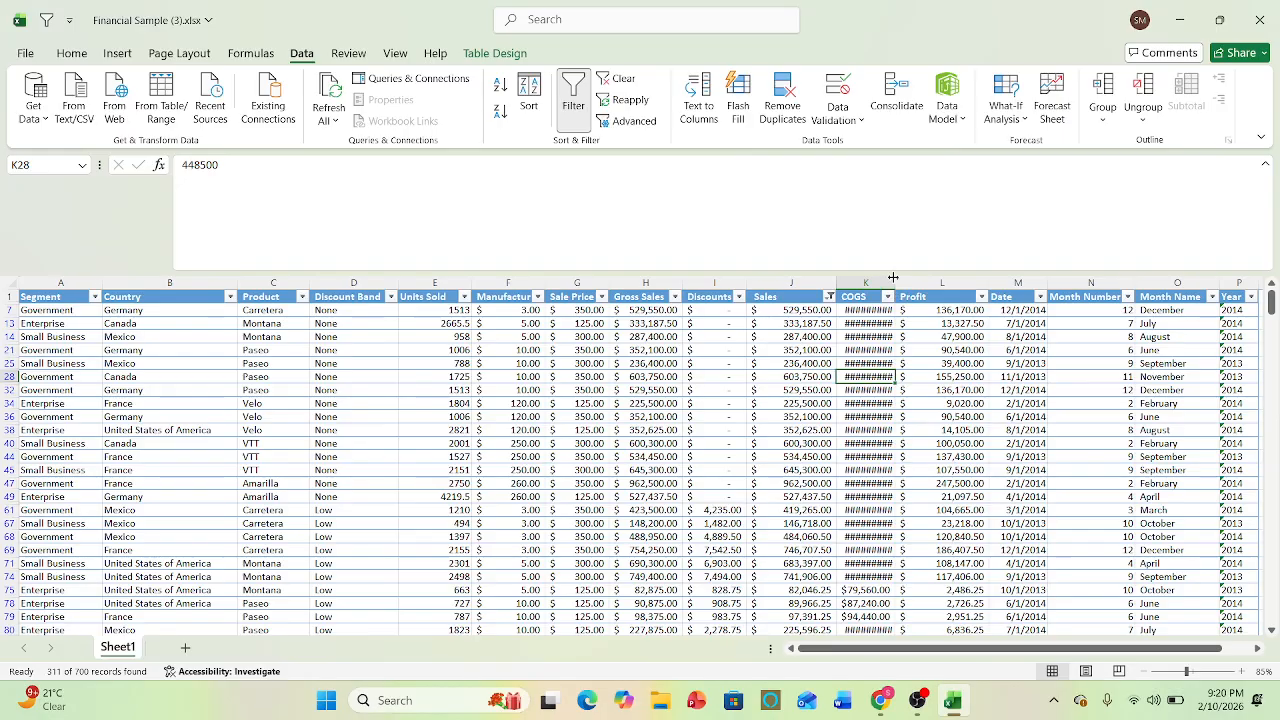
pyautogui.moveTo(896, 283); pyautogui.dragTo(888, 278)
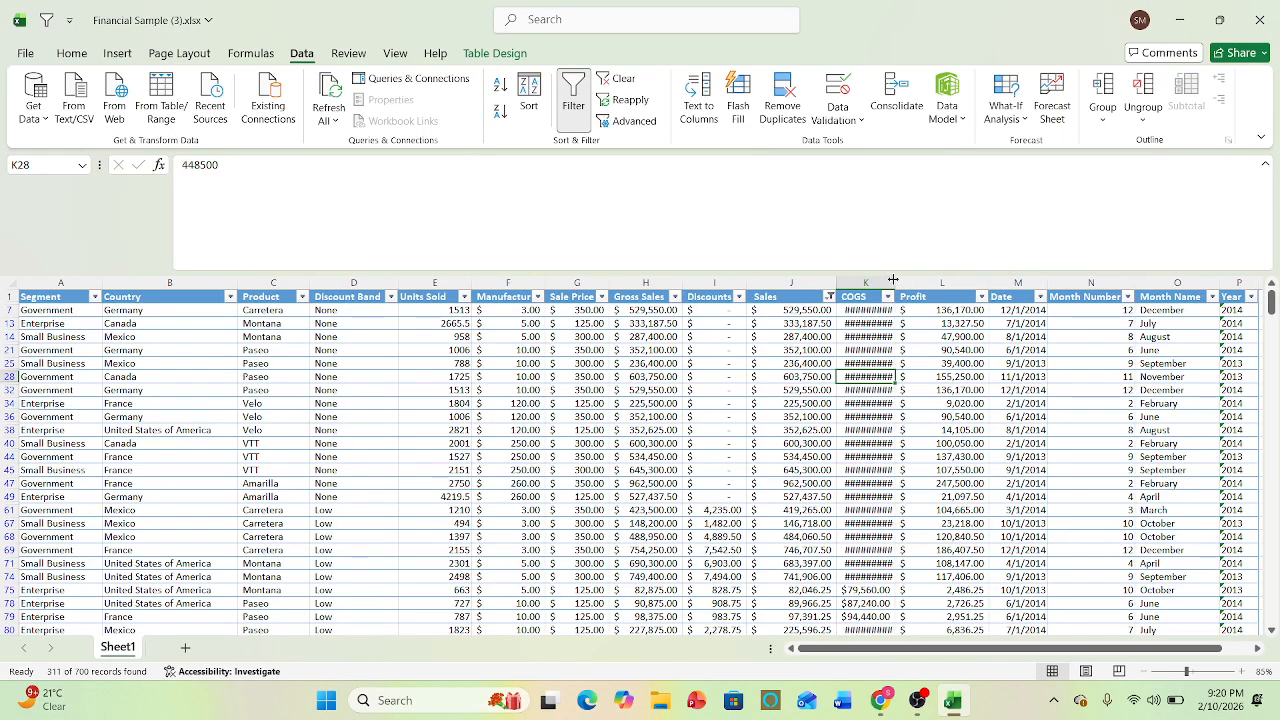
# - Review the number filter conditions available for the Sales column without changing the filter
pyautogui.click(829, 297)
pyautogui.moveTo(763, 446)
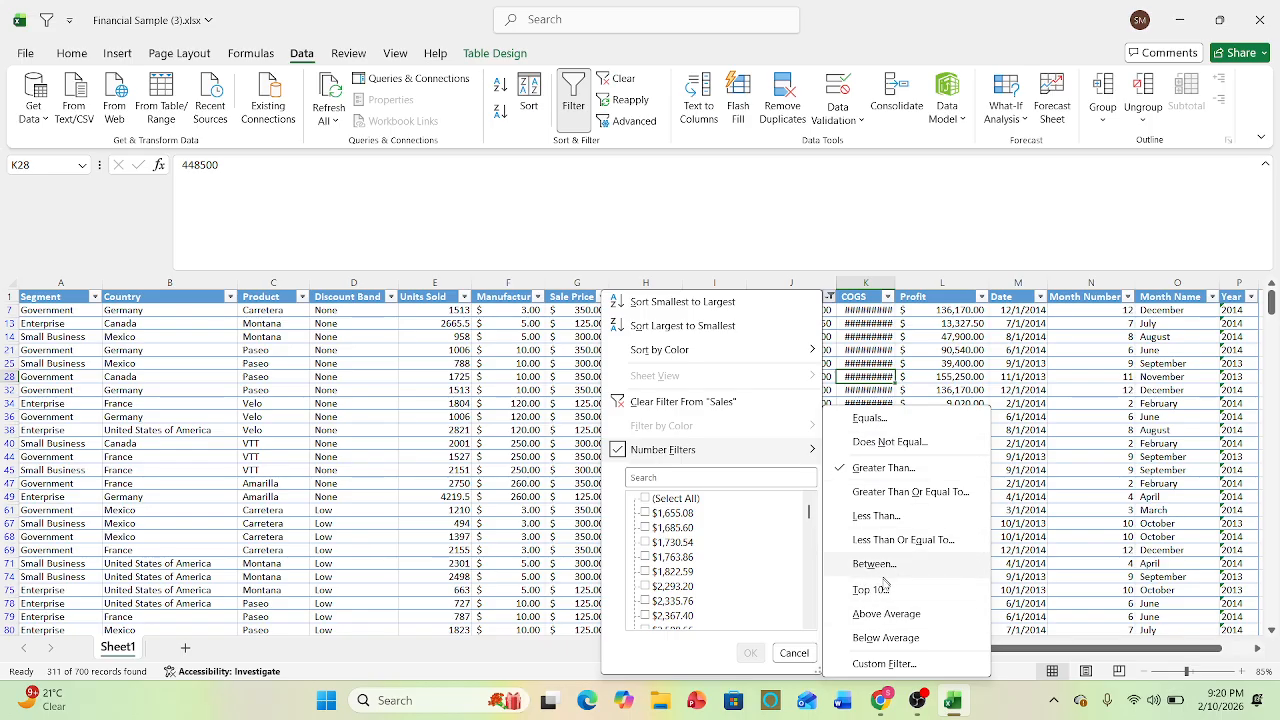
pyautogui.click(1022, 500)
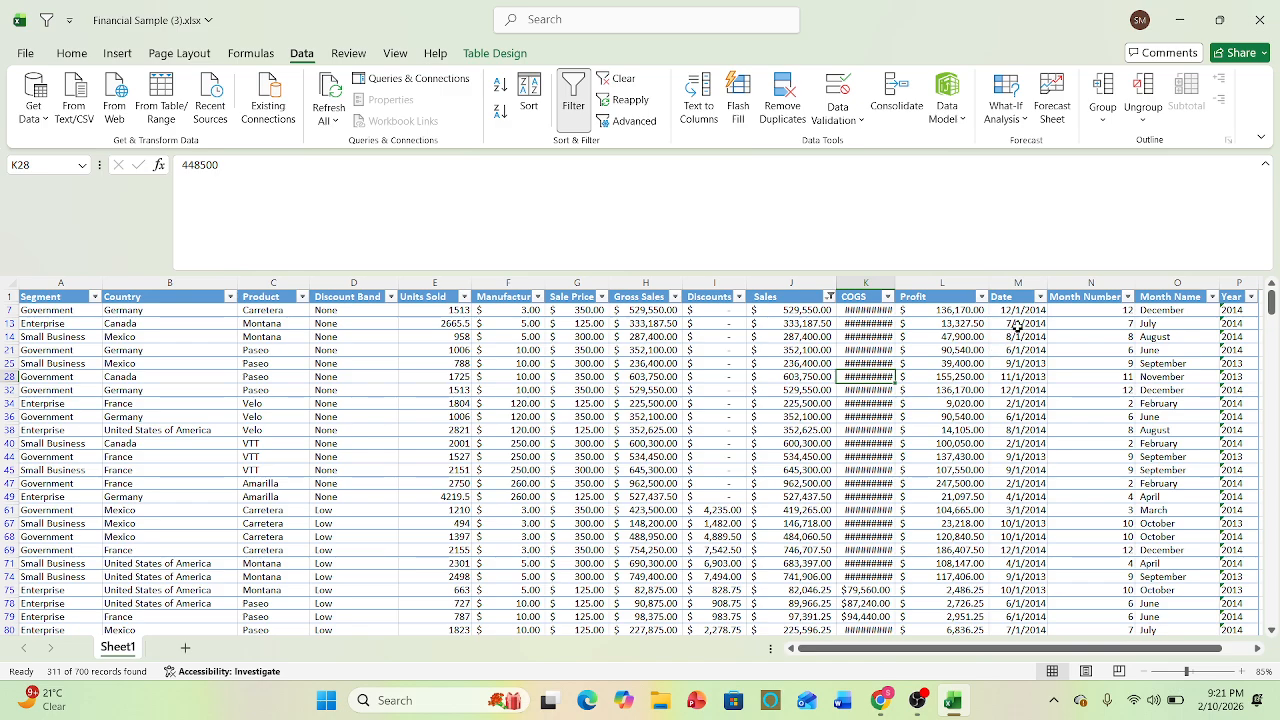
# - Review the date filter conditions available for the Date column, and reopen its filter options from cell M7
pyautogui.click(1038, 297)
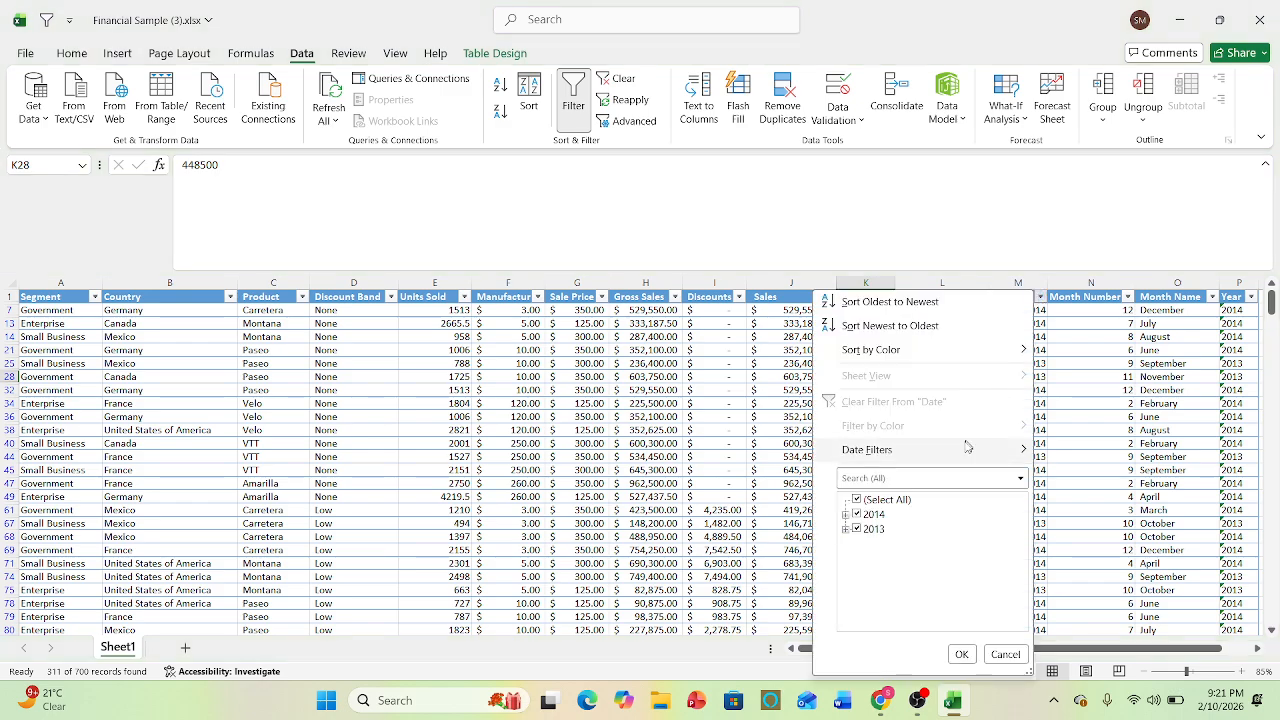
pyautogui.moveTo(963, 452)
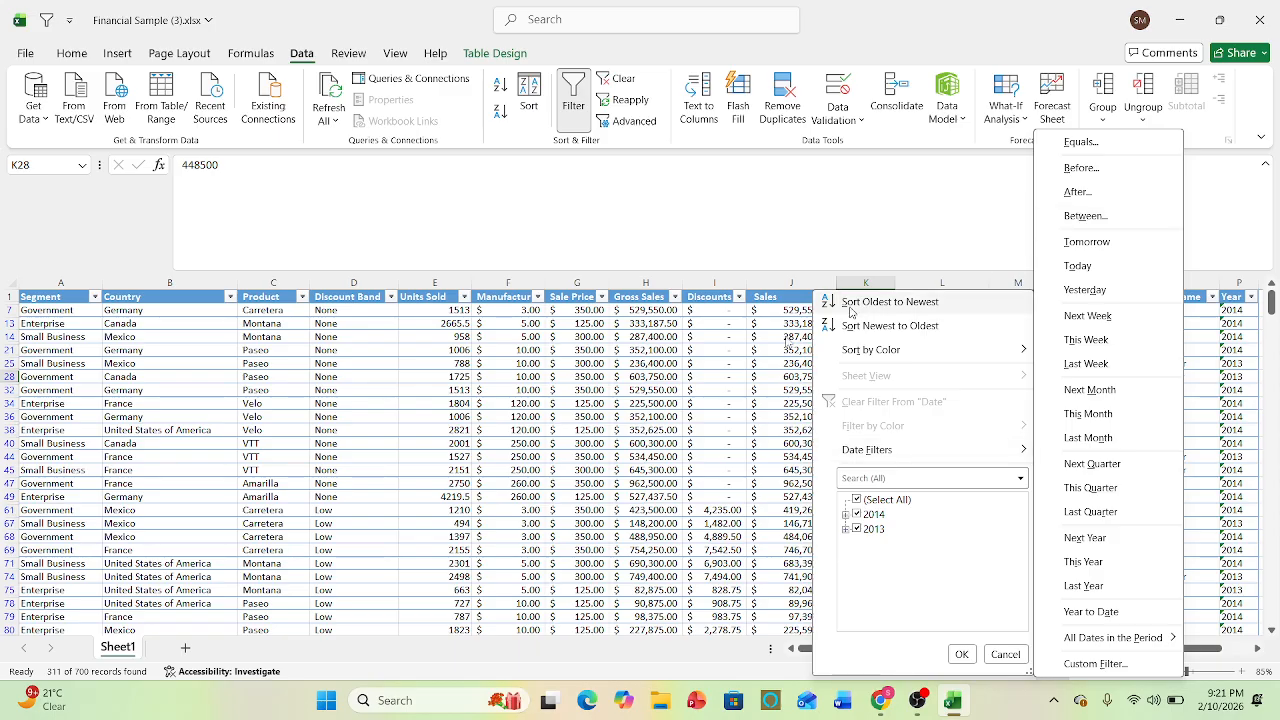
pyautogui.click(732, 361)
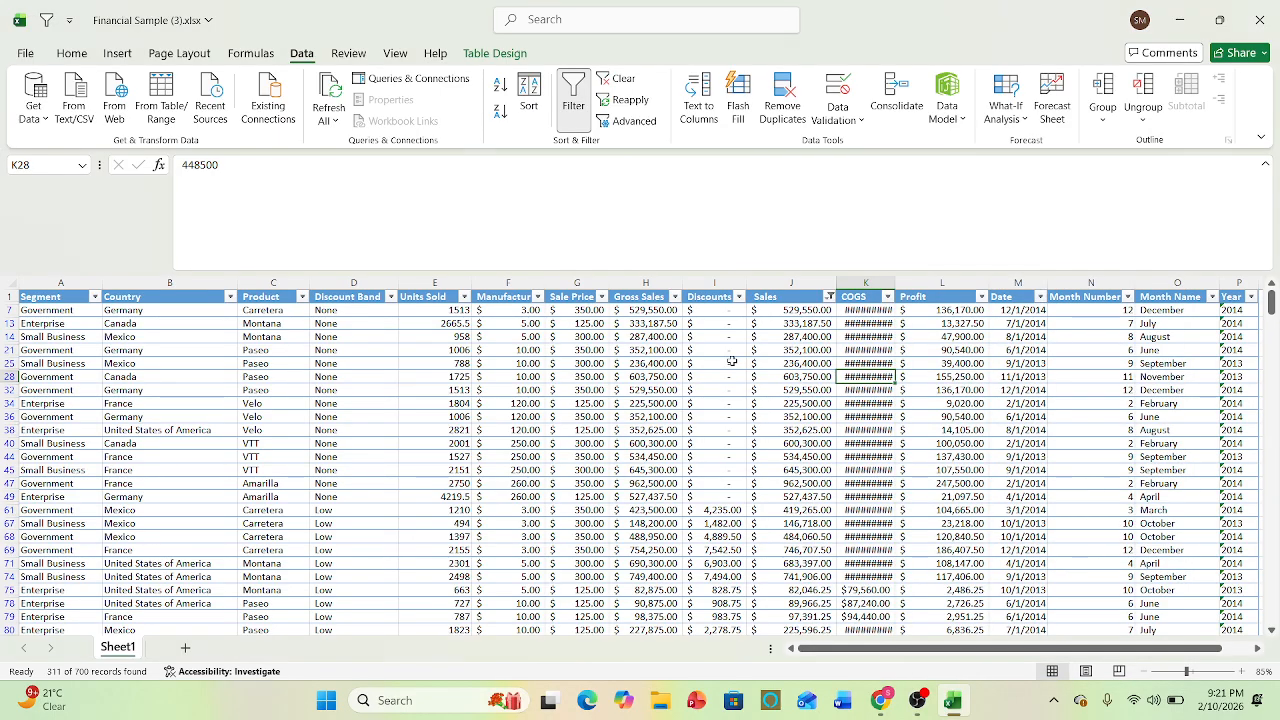
pyautogui.click(1039, 310)
pyautogui.click(1041, 297)
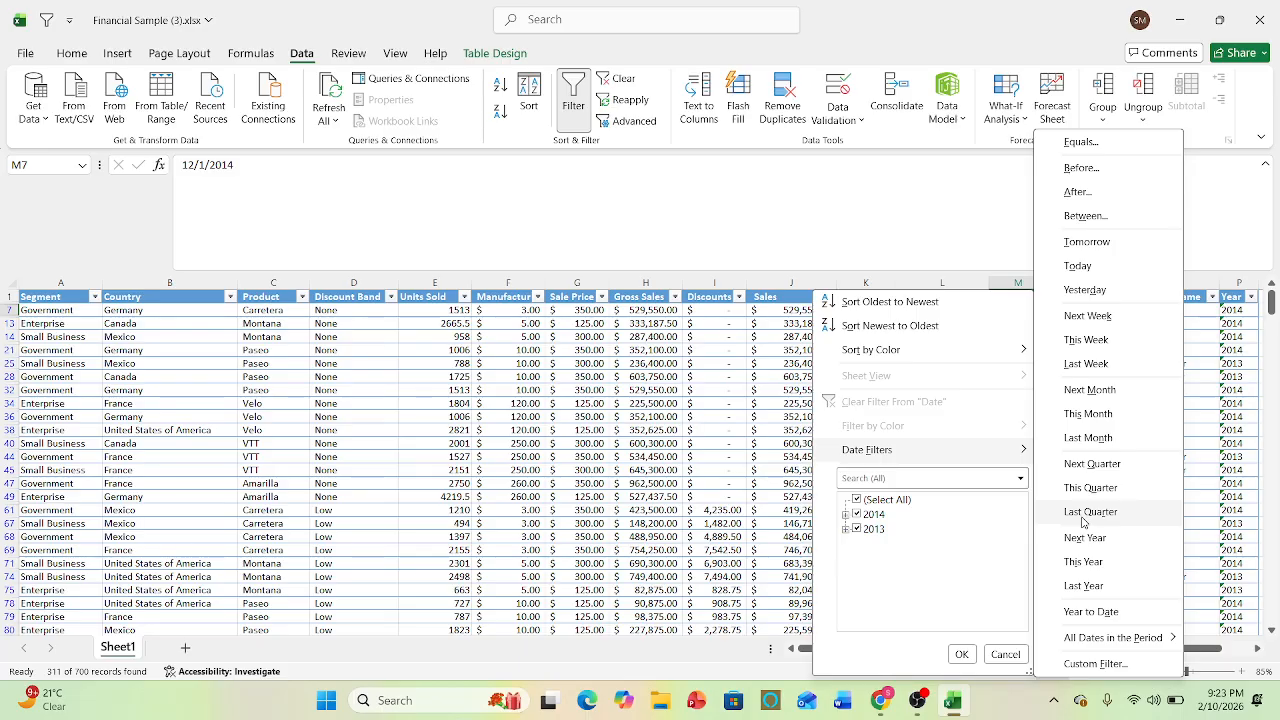
# - Dismiss the Date filter options unchanged, and look through the filtered rows before returning to the Segment header in A1
pyautogui.click(502, 495)
pyautogui.click(502, 495)
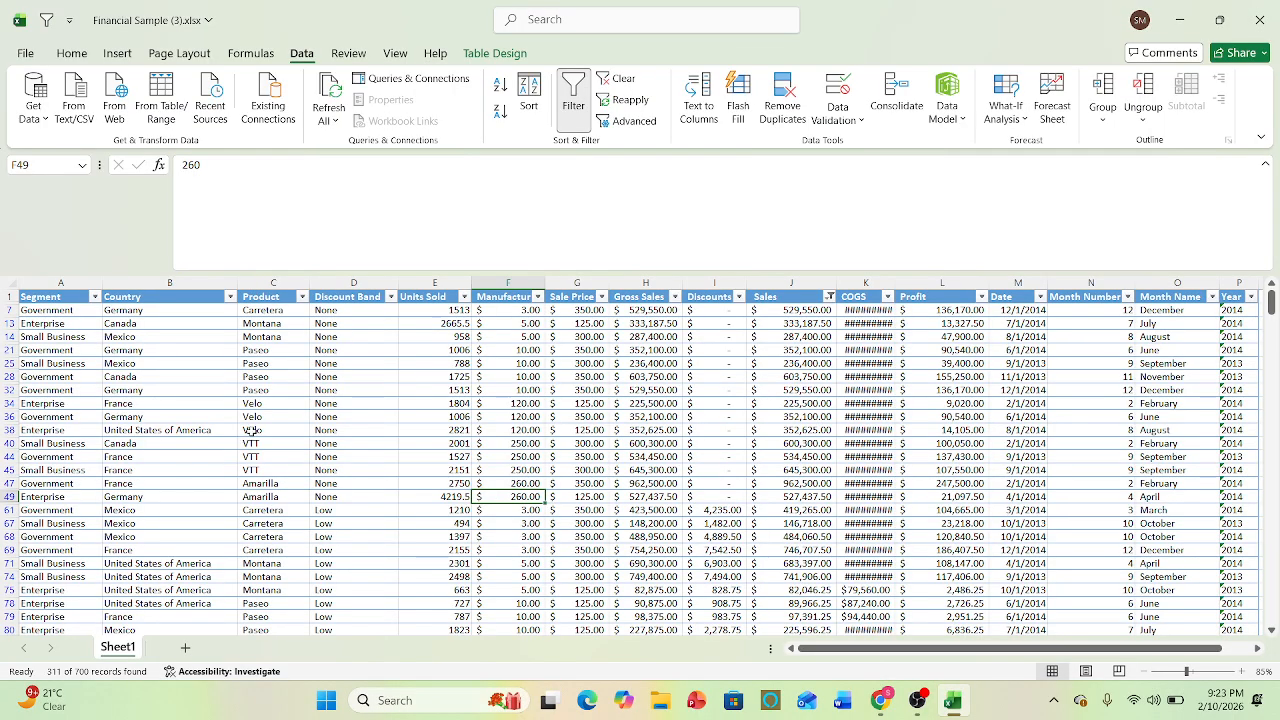
pyautogui.press('Down')
pyautogui.press('Down')
pyautogui.press('Down')
pyautogui.press('Down')
pyautogui.press('Down')
pyautogui.press('Down')
pyautogui.press('Down')
pyautogui.press('Down')
pyautogui.press('Down')
pyautogui.press('Down')
pyautogui.press('Down')
pyautogui.press('Down')
pyautogui.press('Down')
pyautogui.press('Down')
pyautogui.press('Down')
pyautogui.press('Down')
pyautogui.press('Down')
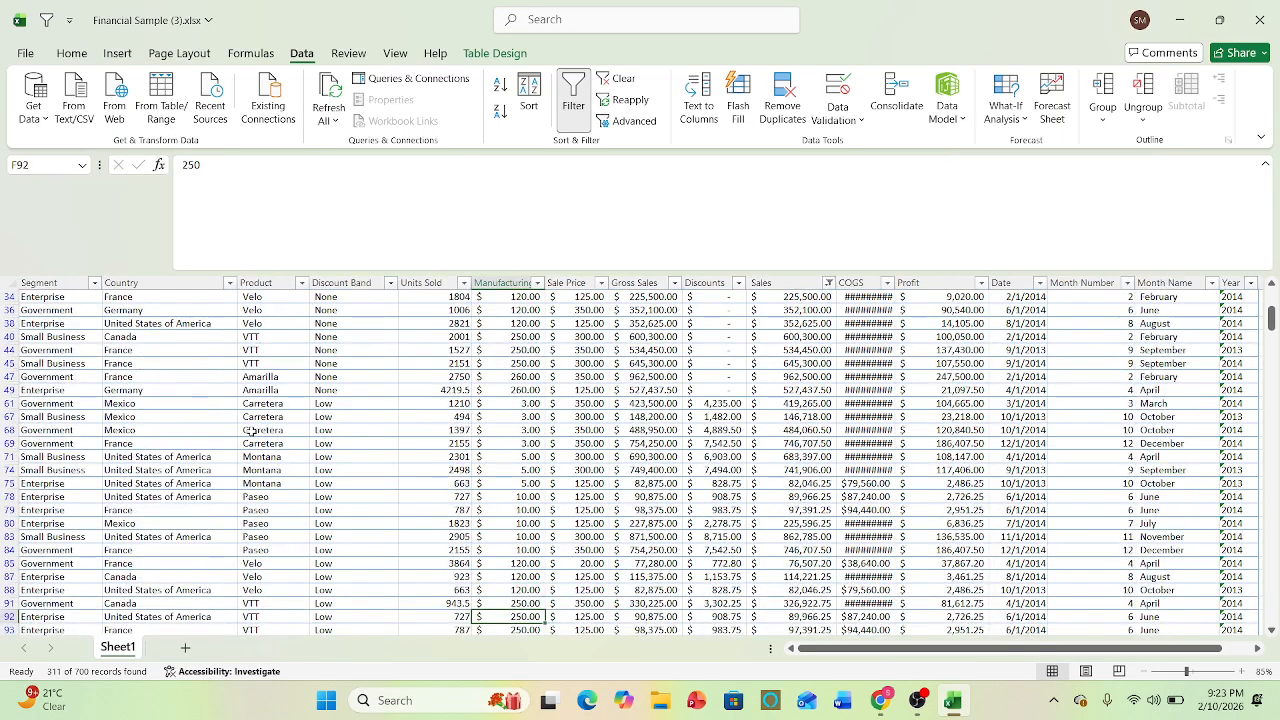
pyautogui.press('Up')
pyautogui.press('Up')
pyautogui.press('Up')
pyautogui.press('Up')
pyautogui.press('Up')
pyautogui.press('Up')
pyautogui.press('Up')
pyautogui.press('Up')
pyautogui.press('Up')
pyautogui.press('Up')
pyautogui.press('Up')
pyautogui.press('Up')
pyautogui.press('Up')
pyautogui.press('Up')
pyautogui.press('Up')
pyautogui.press('Up')
pyautogui.press('Up')
pyautogui.press('Up')
pyautogui.press('Up')
pyautogui.press('Up')
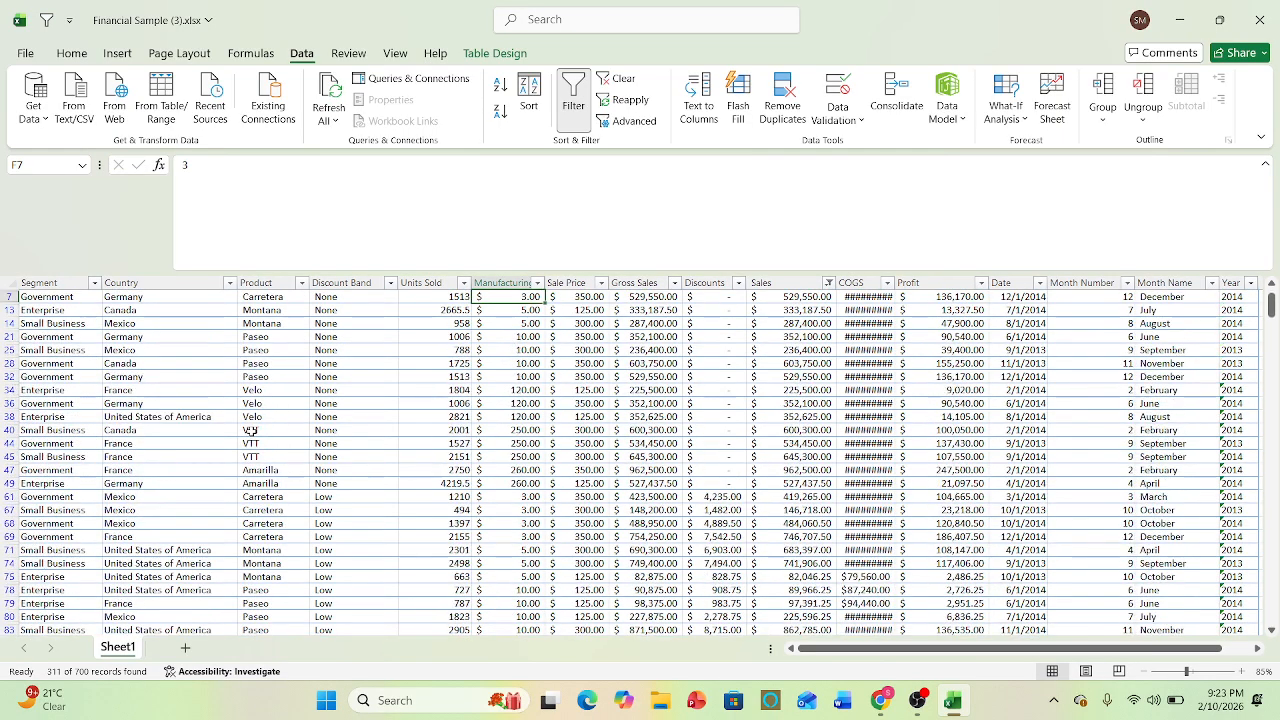
pyautogui.press('Left')
pyautogui.press('Left')
pyautogui.press('Left')
pyautogui.press('Left')
pyautogui.press('Left')
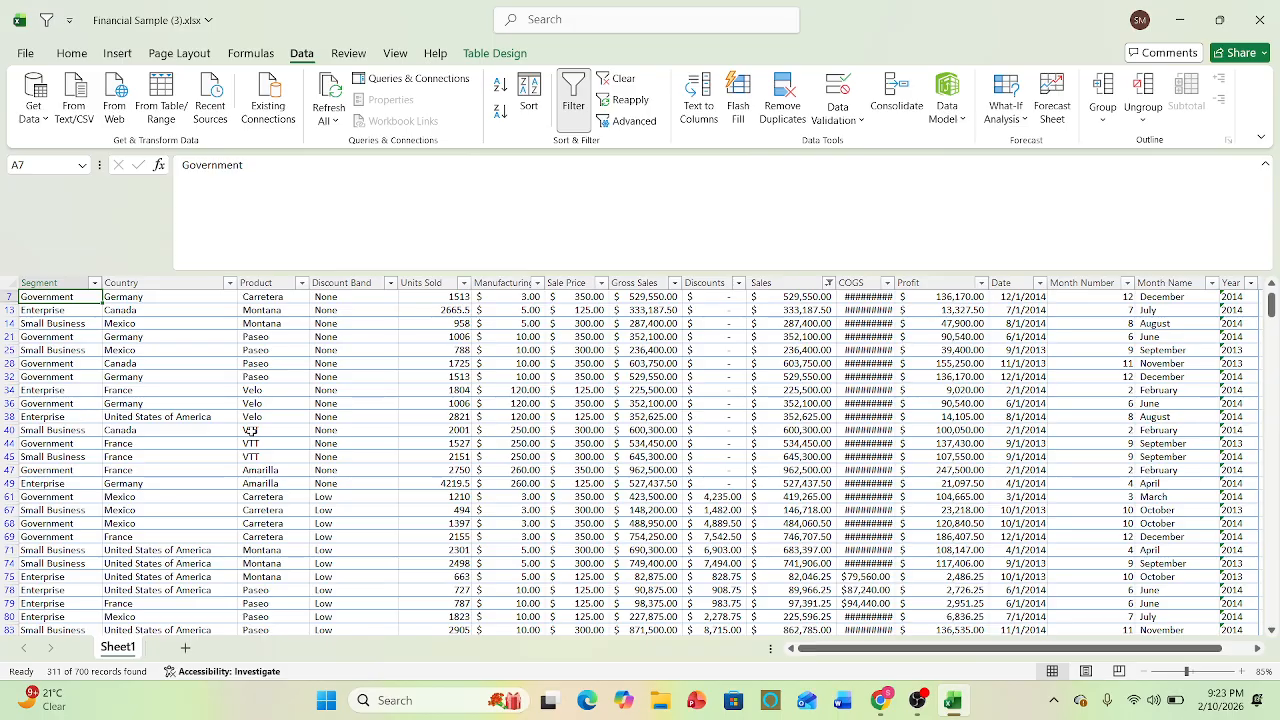
pyautogui.press('Up')
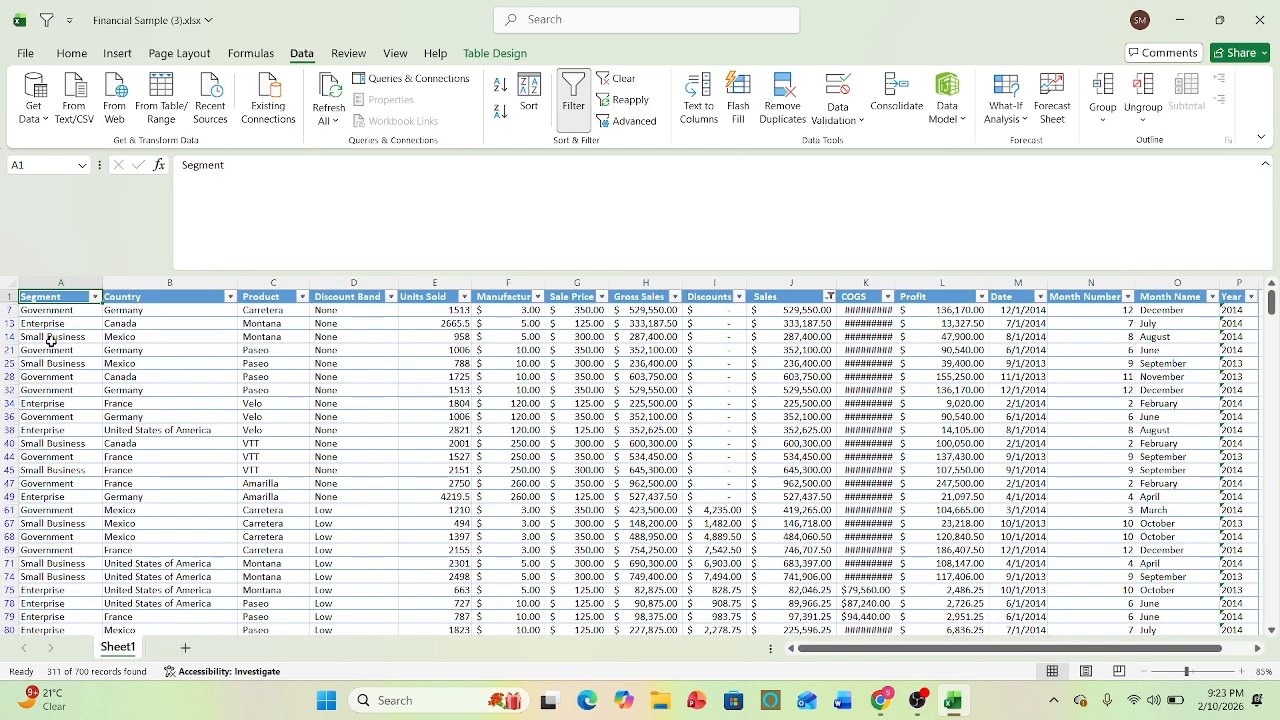
pyautogui.click(45, 323)
pyautogui.doubleClick(57, 323)
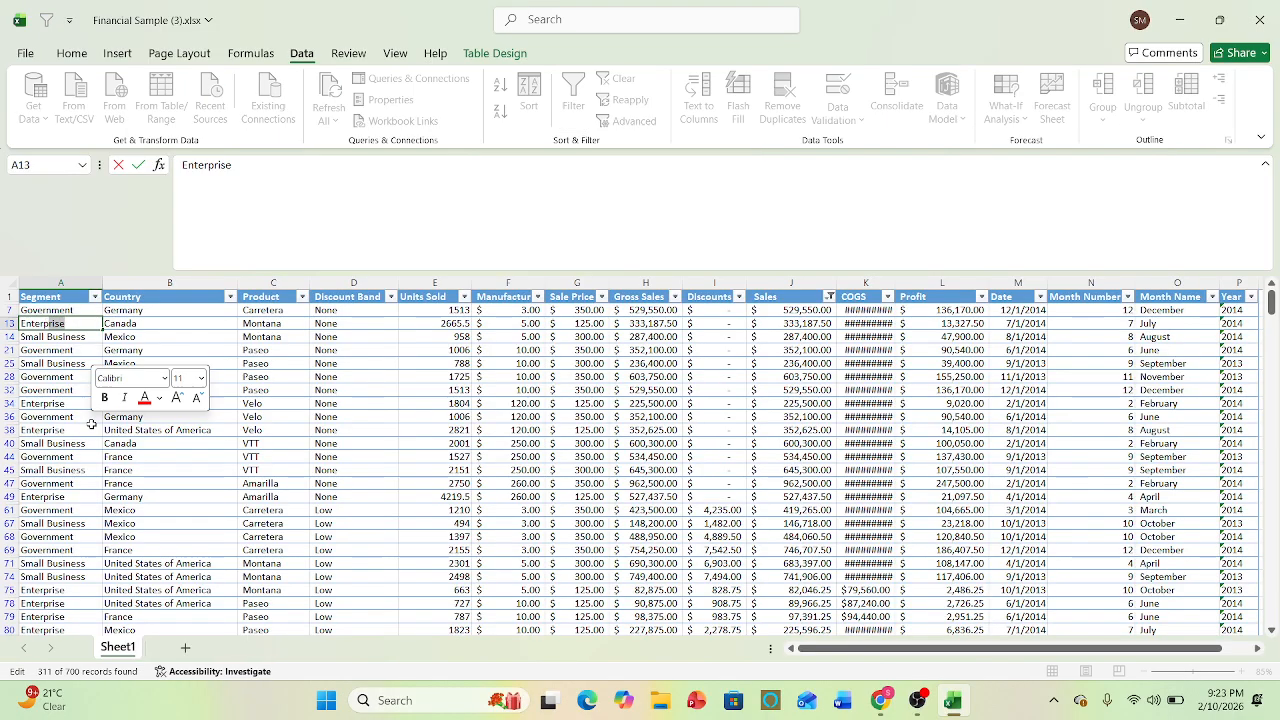
pyautogui.click(91, 427)
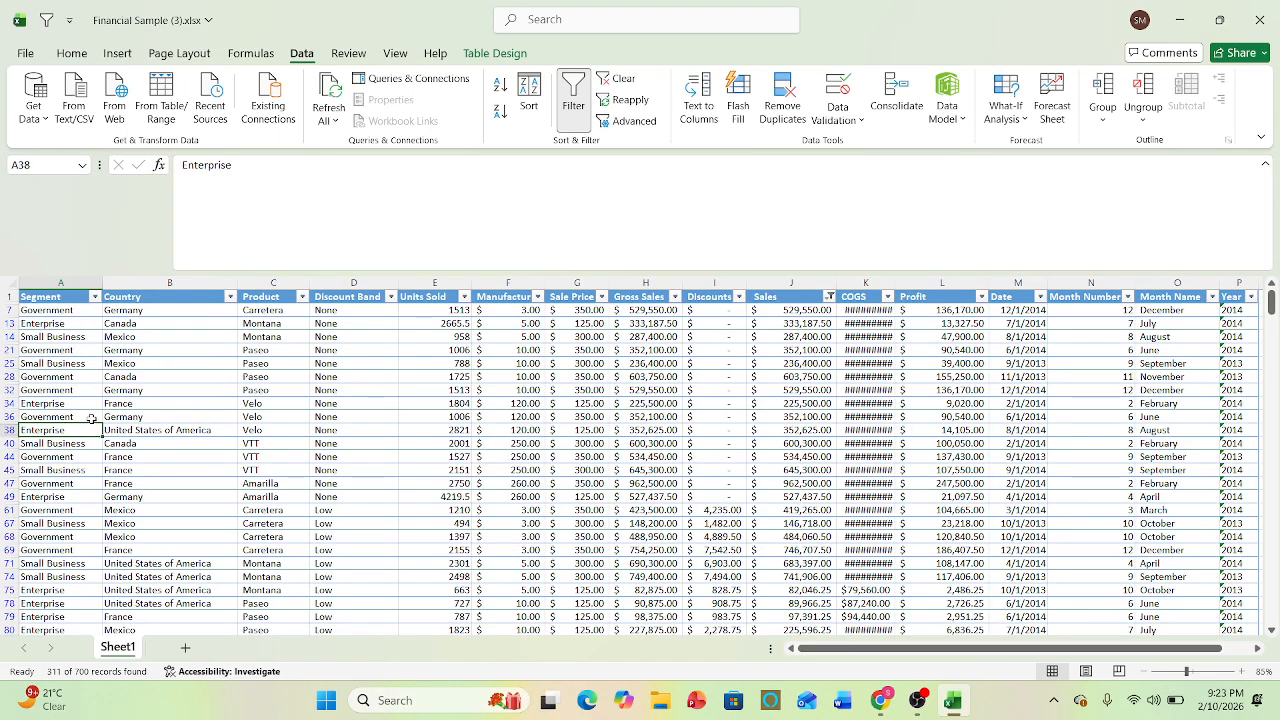
pyautogui.press('Up')
pyautogui.press('Up')
pyautogui.press('Up')
pyautogui.press('Up')
pyautogui.press('Up')
pyautogui.press('Up')
pyautogui.press('Up')
pyautogui.press('Up')
pyautogui.press('Up')
pyautogui.press('Up')
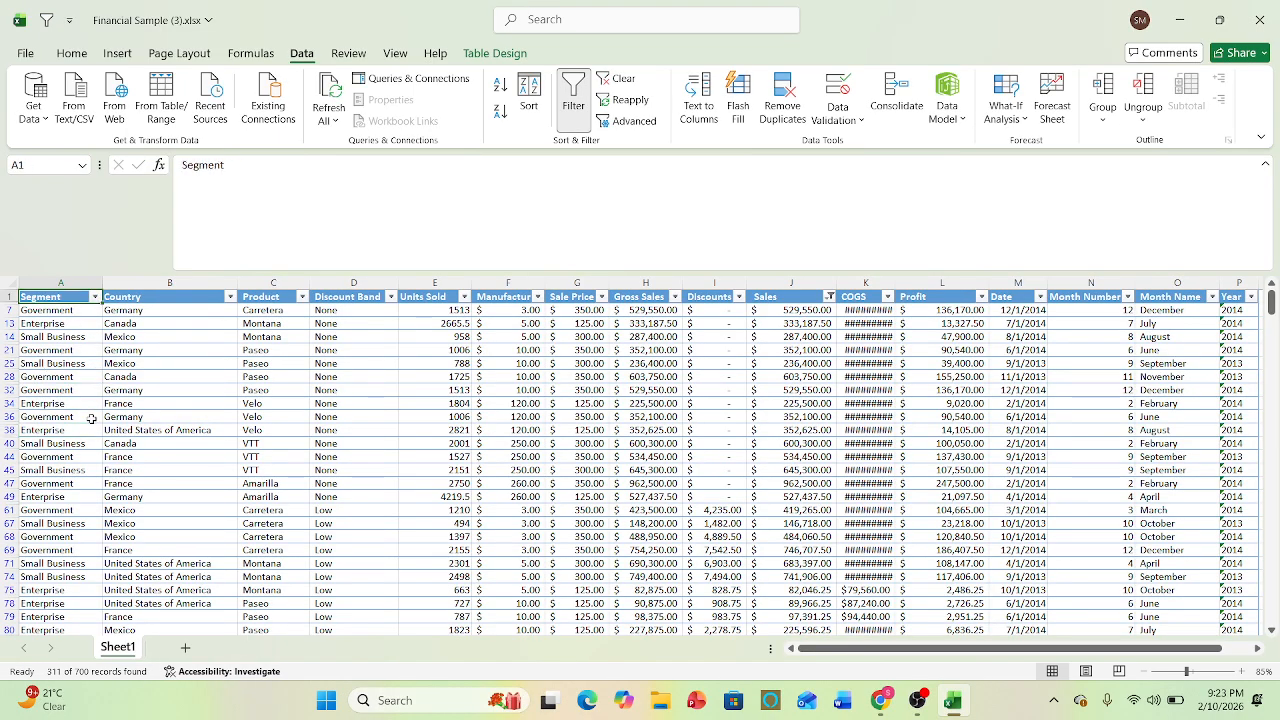
# - Fill the visible table rows 7 through 71, from Segment to Year, with blue
pyautogui.moveTo(40, 311); pyautogui.dragTo(782, 572)
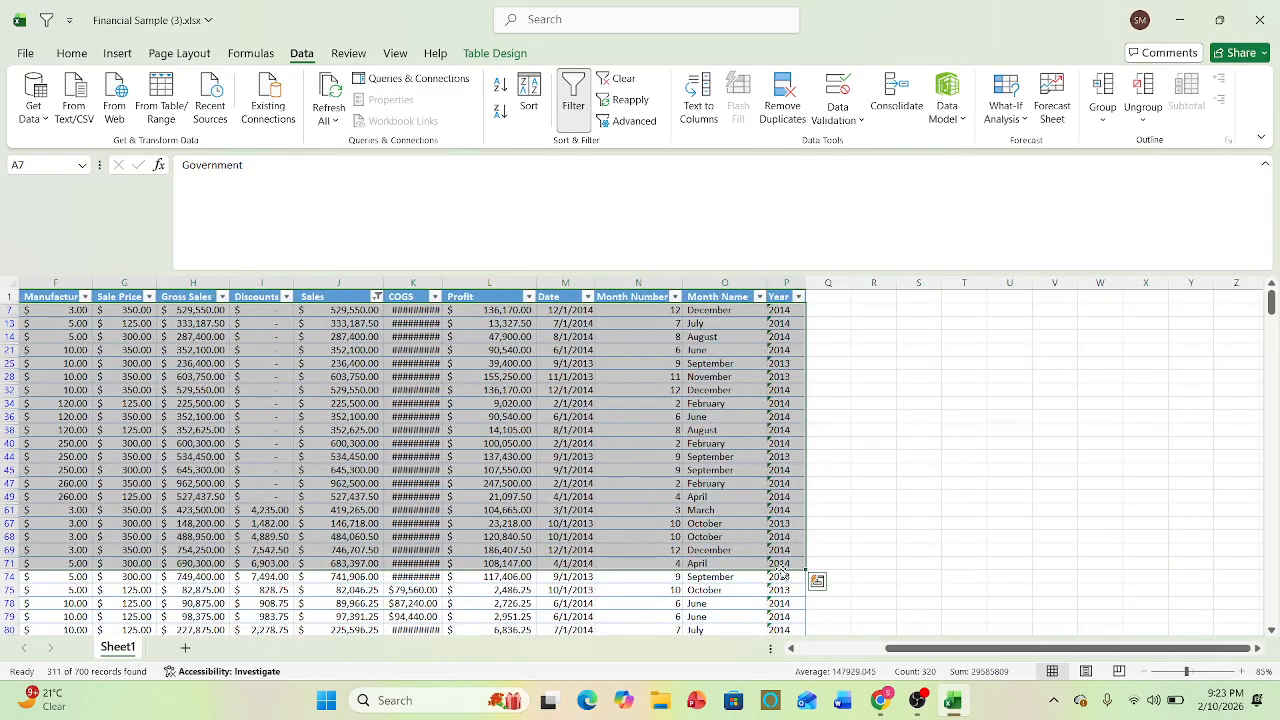
pyautogui.click(71, 53)
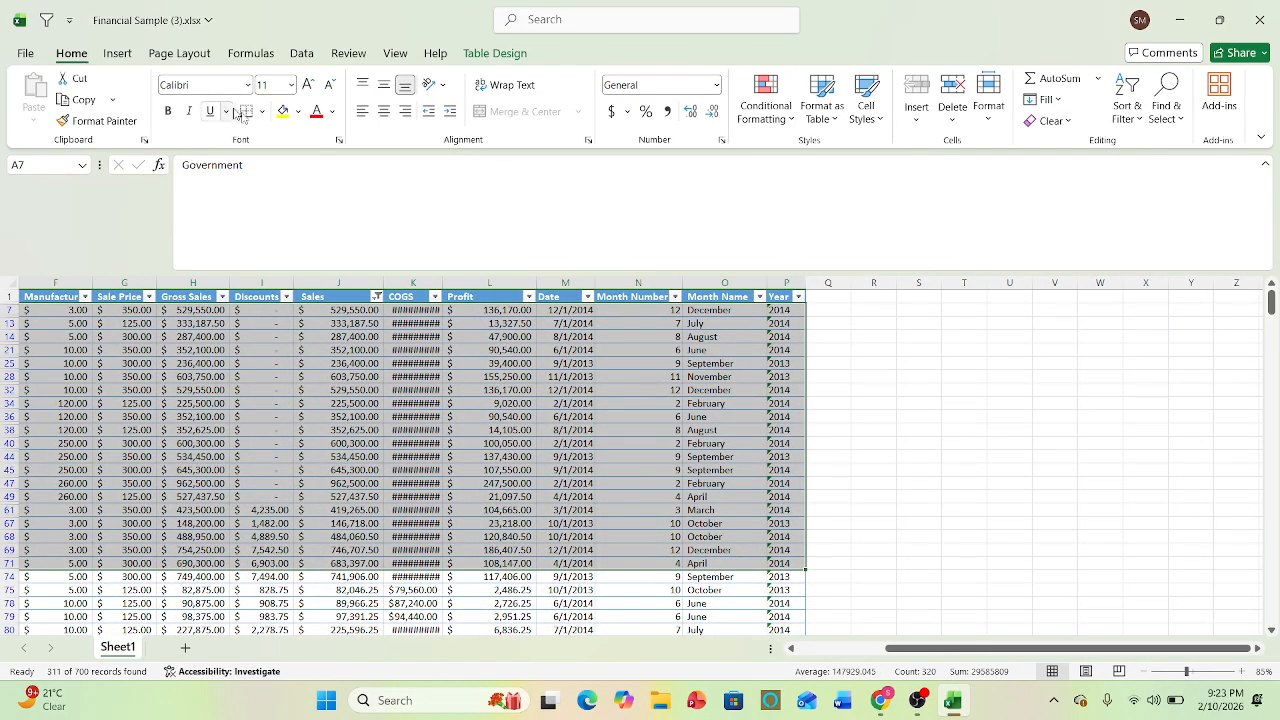
pyautogui.click(298, 111)
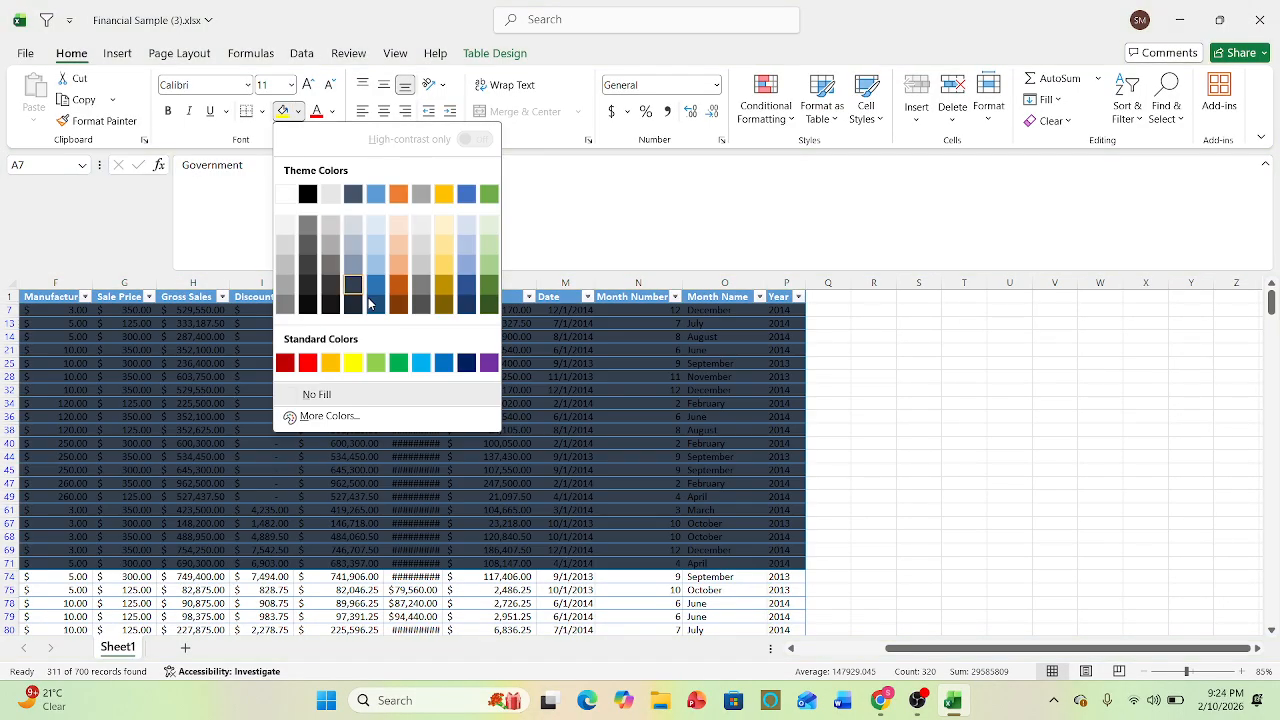
pyautogui.click(374, 288)
# - Fill the visible table rows 75 through 97, from Segment to Year, with light green
pyautogui.hscroll(-5, 120, 540)
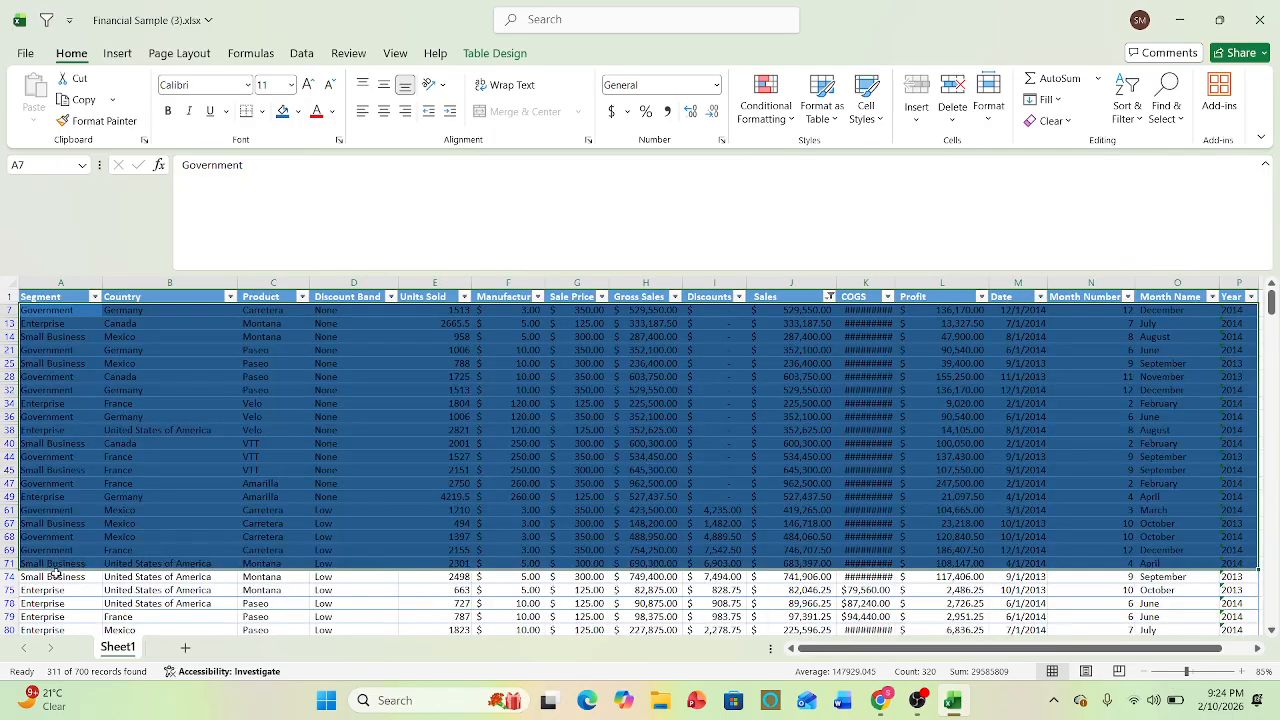
pyautogui.moveTo(39, 588); pyautogui.dragTo(1250, 625)
pyautogui.click(298, 111)
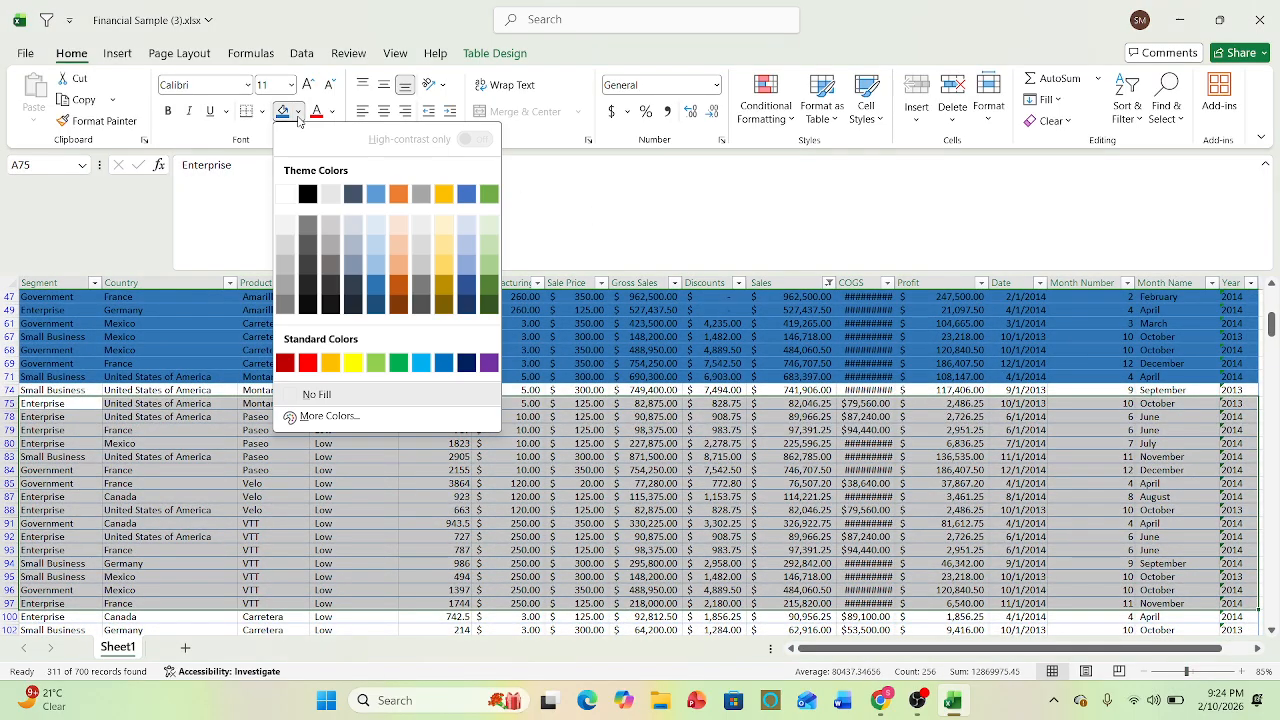
pyautogui.click(494, 262)
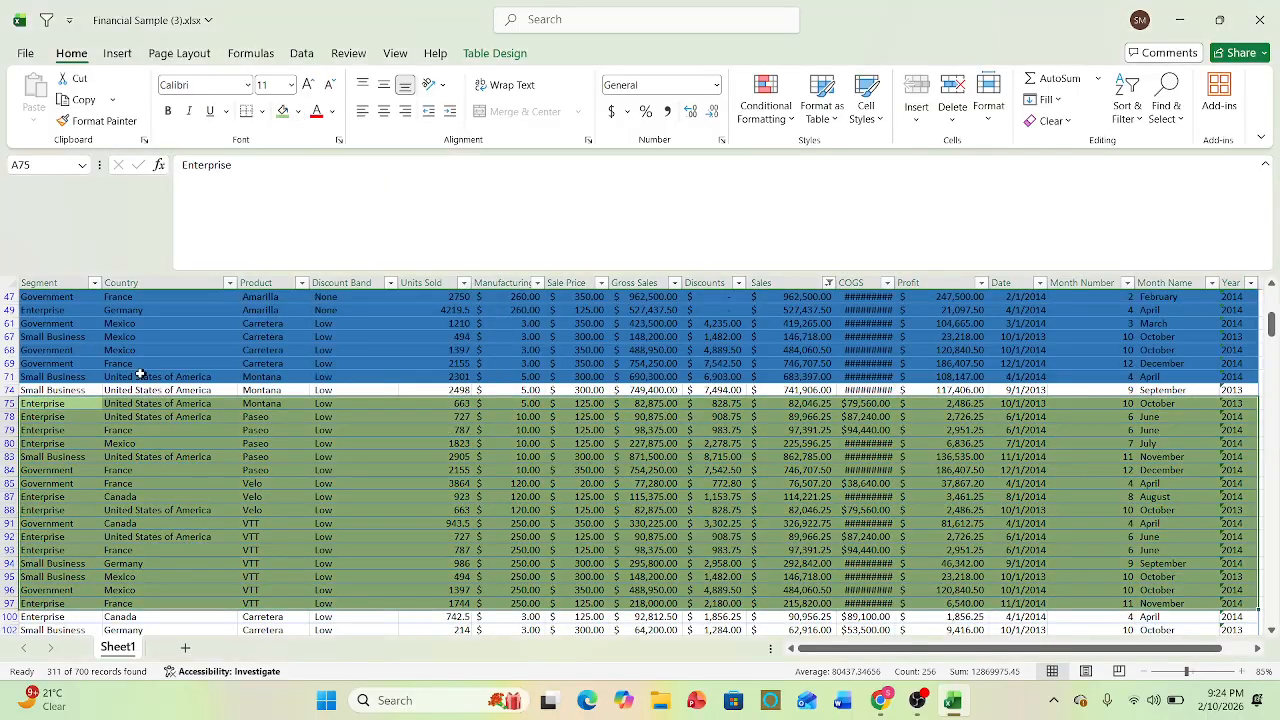
# - Fill row 74 from the Country column to the Year column with dark orange
pyautogui.moveTo(62, 390); pyautogui.dragTo(1250, 395)
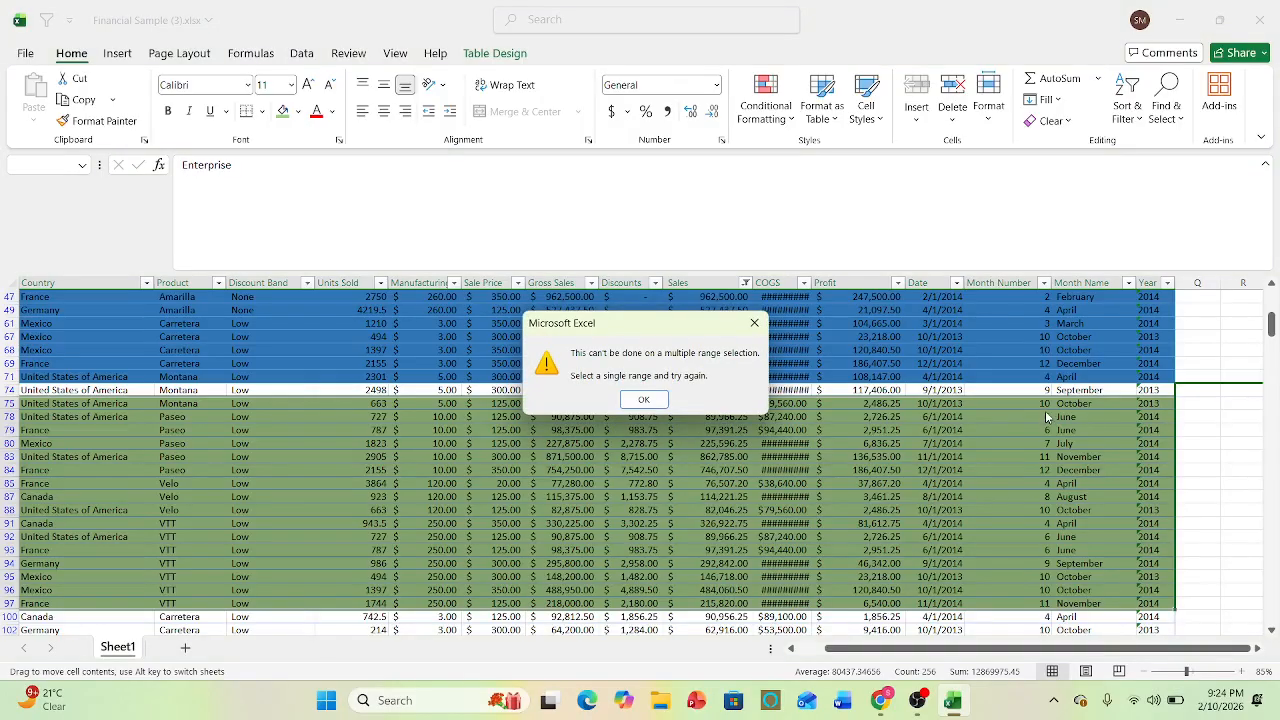
pyautogui.click(754, 323)
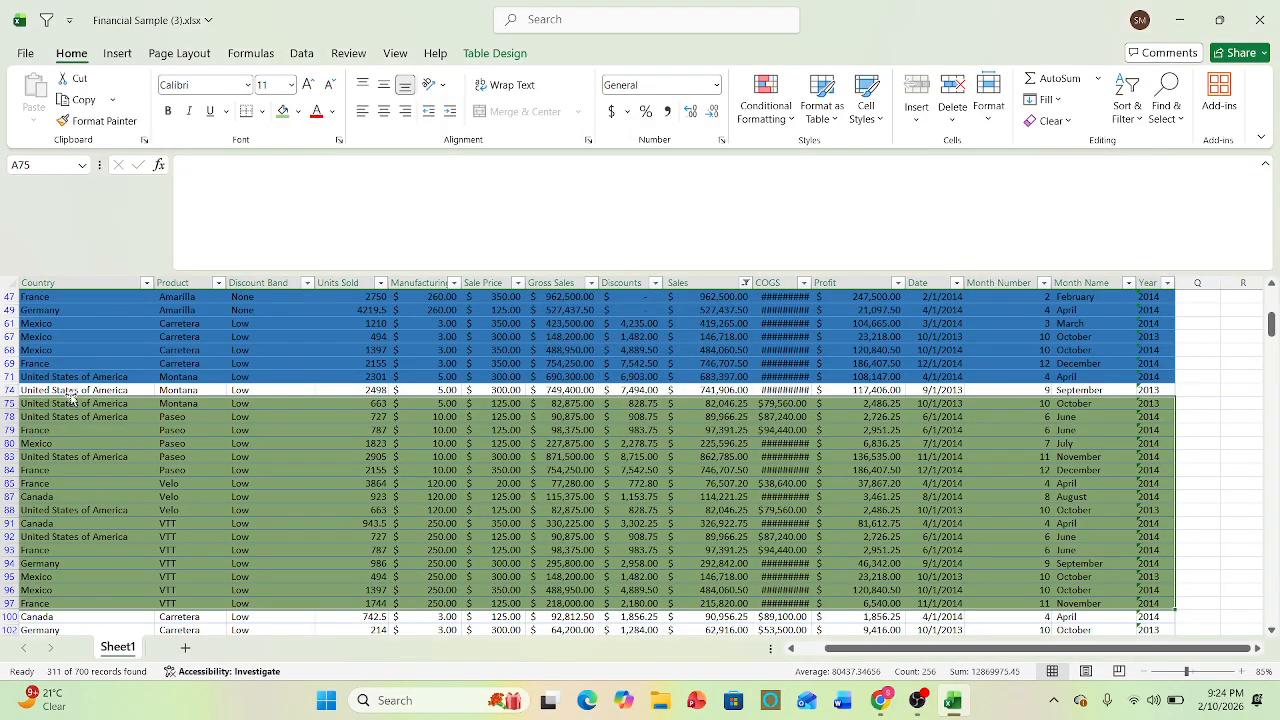
pyautogui.click(72, 389)
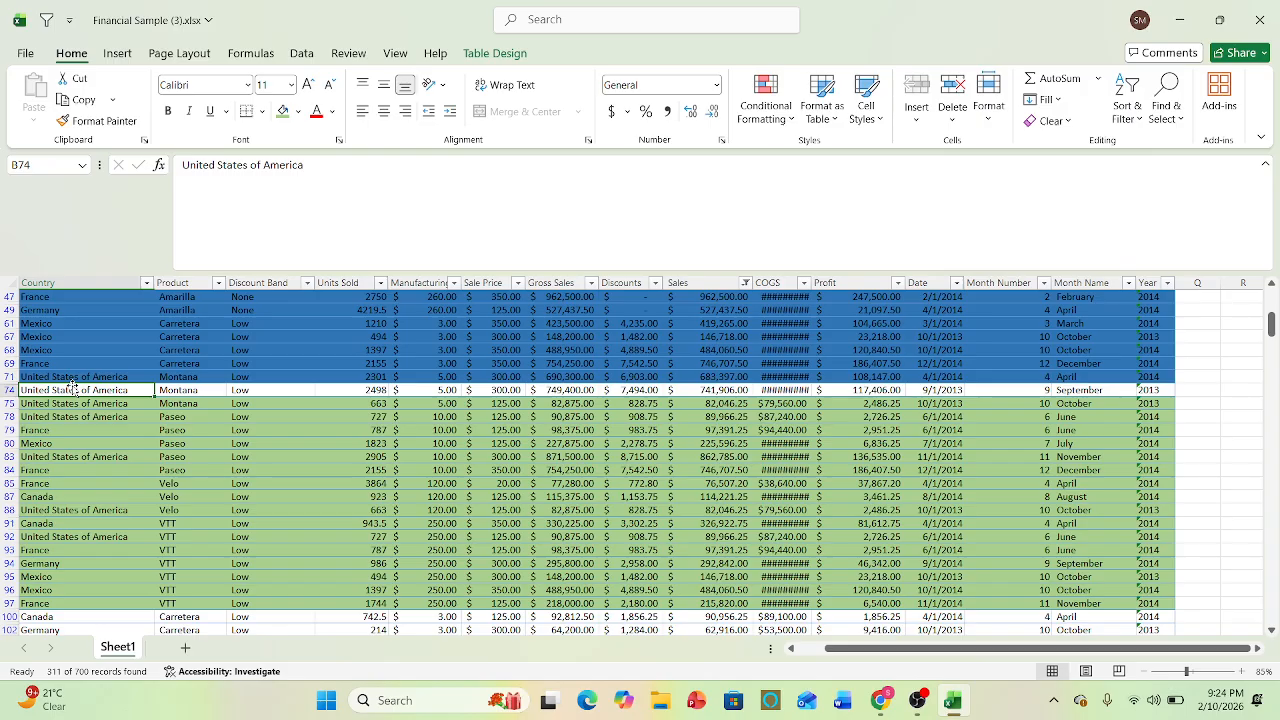
pyautogui.hotkey('shift', 'Right')
pyautogui.hotkey('shift', 'Right')
pyautogui.hotkey('shift', 'Right')
pyautogui.hotkey('shift', 'Right')
pyautogui.hotkey('shift', 'Right')
pyautogui.hotkey('shift', 'Right')
pyautogui.hotkey('shift', 'Right')
pyautogui.hotkey('shift', 'Right')
pyautogui.hotkey('shift', 'Right')
pyautogui.hotkey('shift', 'Right')
pyautogui.hotkey('shift', 'Right')
pyautogui.hotkey('shift', 'Right')
pyautogui.hotkey('shift', 'Right')
pyautogui.hotkey('shift', 'Right')
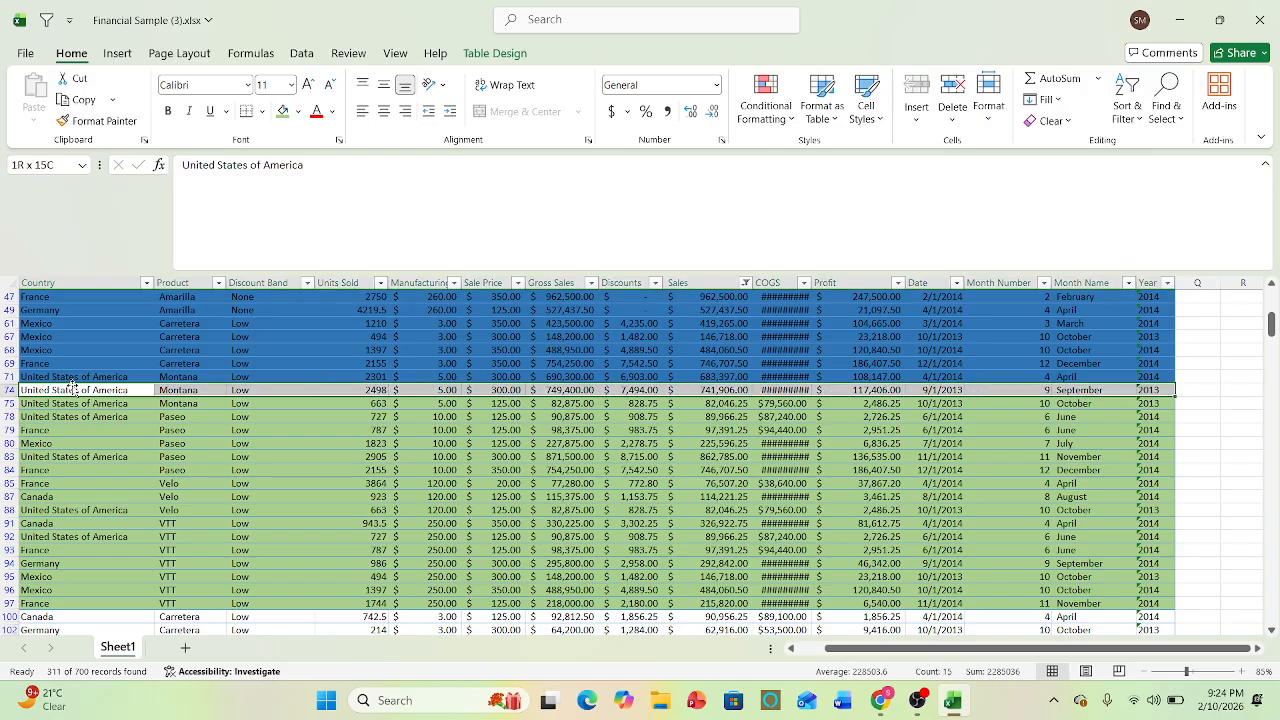
pyautogui.click(298, 111)
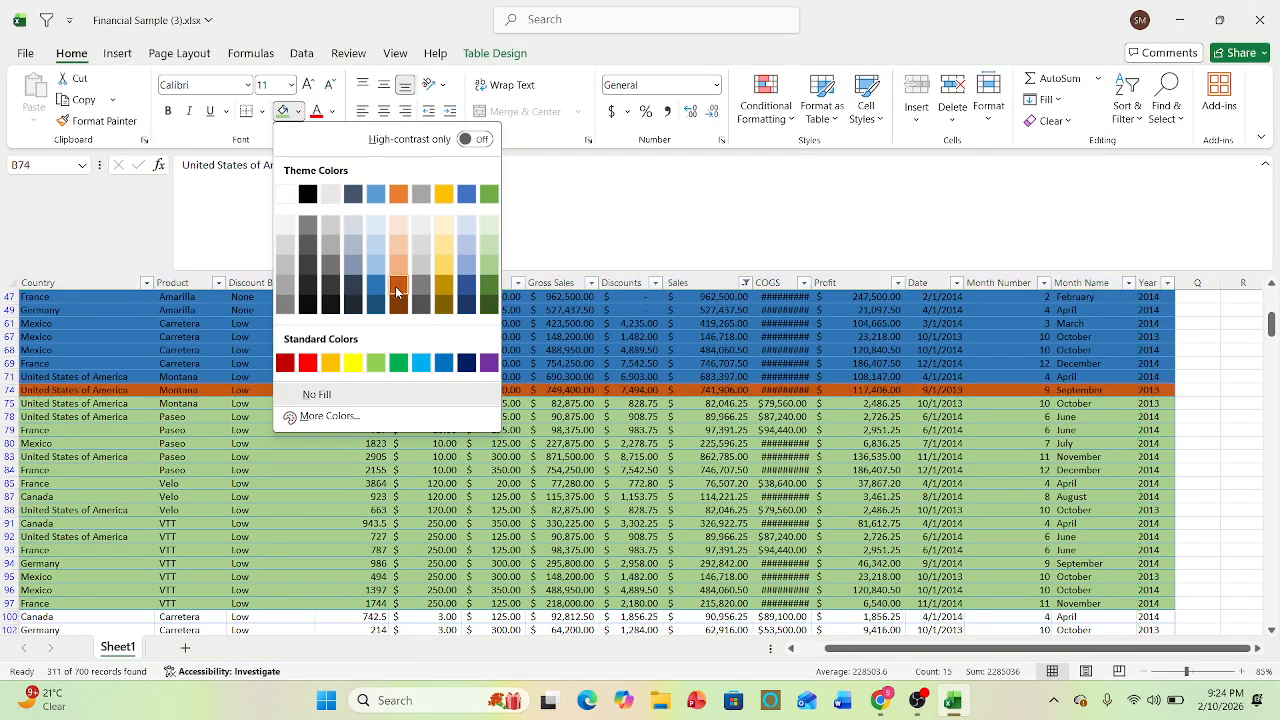
pyautogui.click(331, 362)
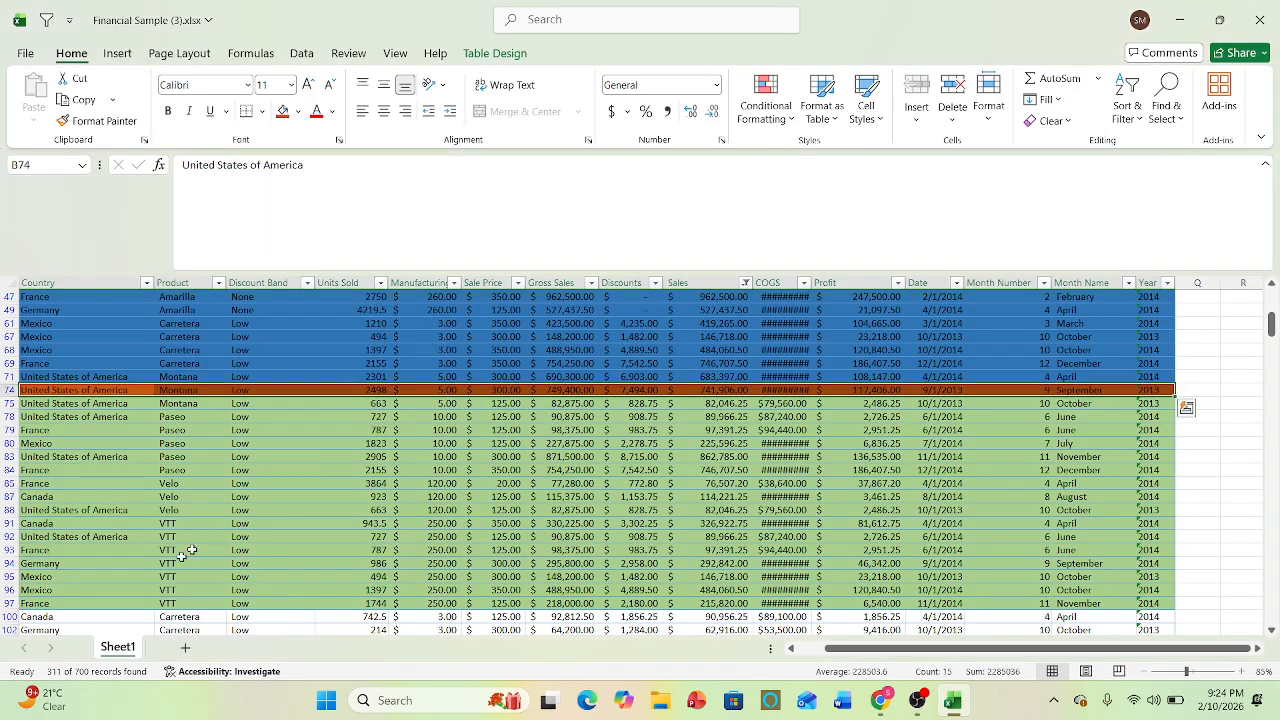
# - Filter the Country column by the green cell color, and switch the color filter to blue
pyautogui.click(135, 388)
pyautogui.press('Up')
pyautogui.press('Up')
pyautogui.press('Up')
pyautogui.press('Up')
pyautogui.press('Up')
pyautogui.press('Up')
pyautogui.press('Up')
pyautogui.press('Up')
pyautogui.press('Up')
pyautogui.press('Up')
pyautogui.press('Up')
pyautogui.press('Up')
pyautogui.press('Up')
pyautogui.press('Up')
pyautogui.press('Up')
pyautogui.press('Up')
pyautogui.press('Up')
pyautogui.press('Up')
pyautogui.press('Up')
pyautogui.press('Up')
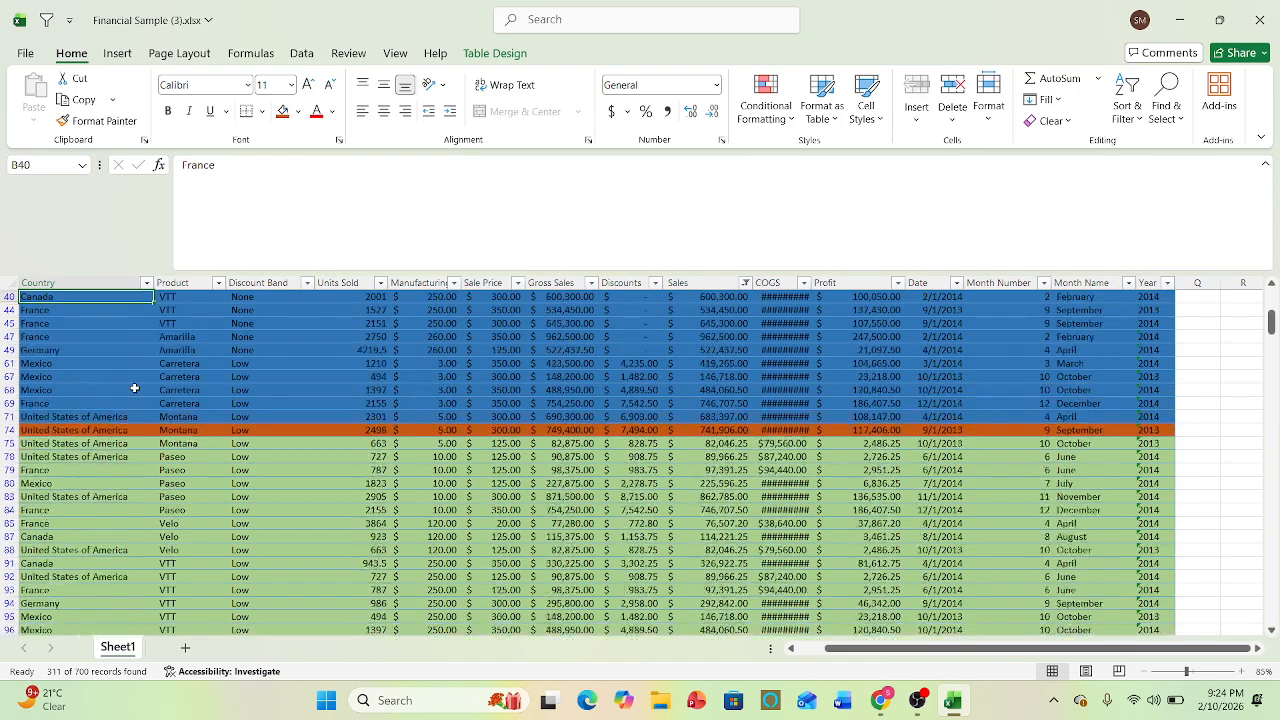
pyautogui.click(147, 297)
pyautogui.moveTo(232, 449)
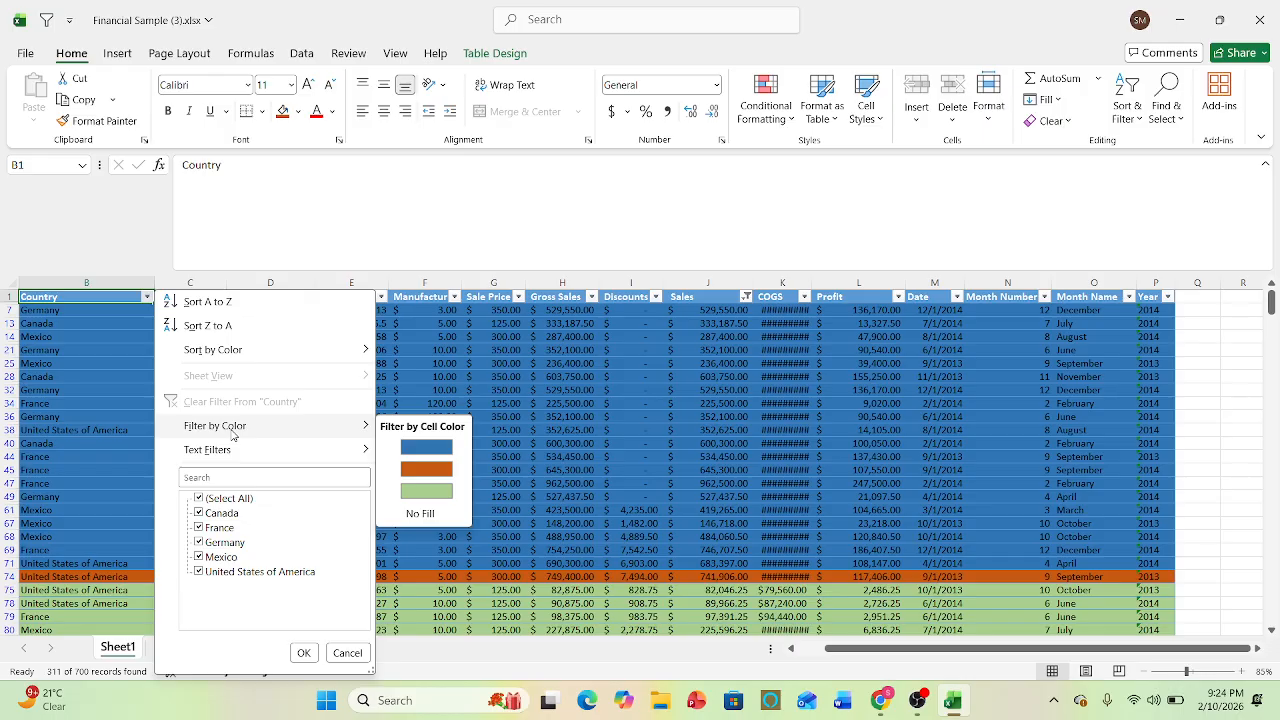
pyautogui.click(413, 493)
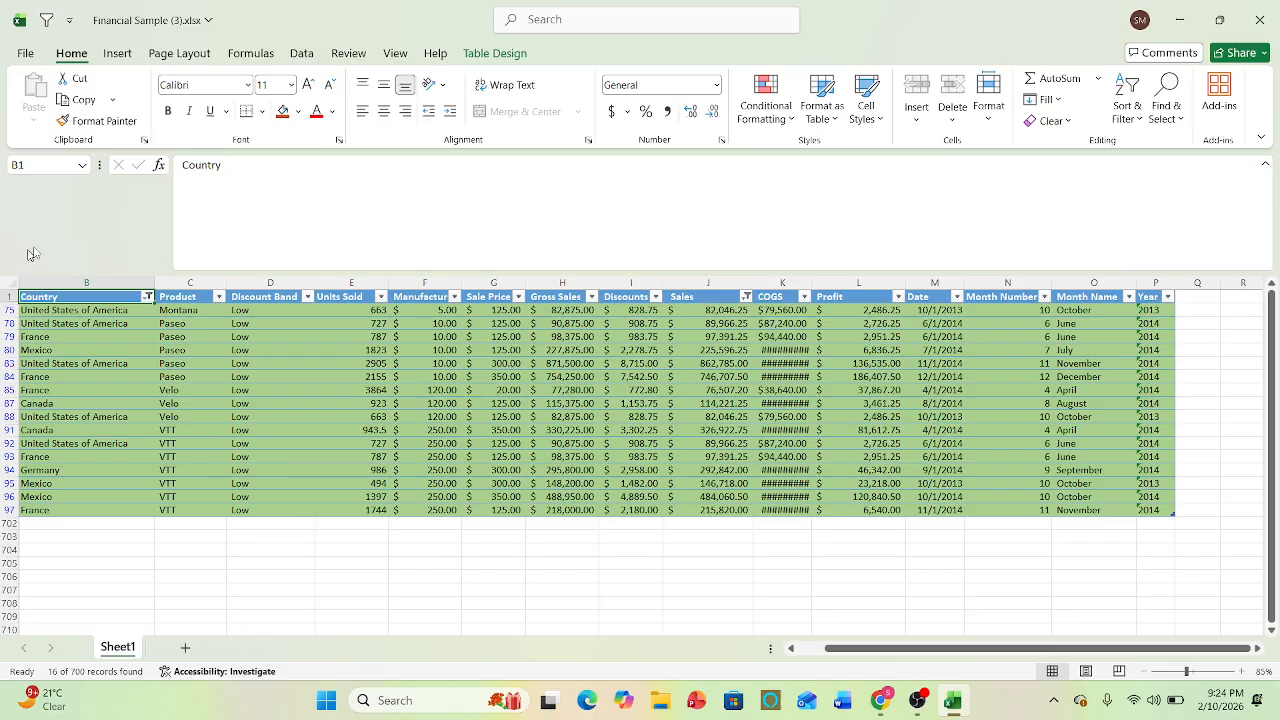
pyautogui.click(146, 298)
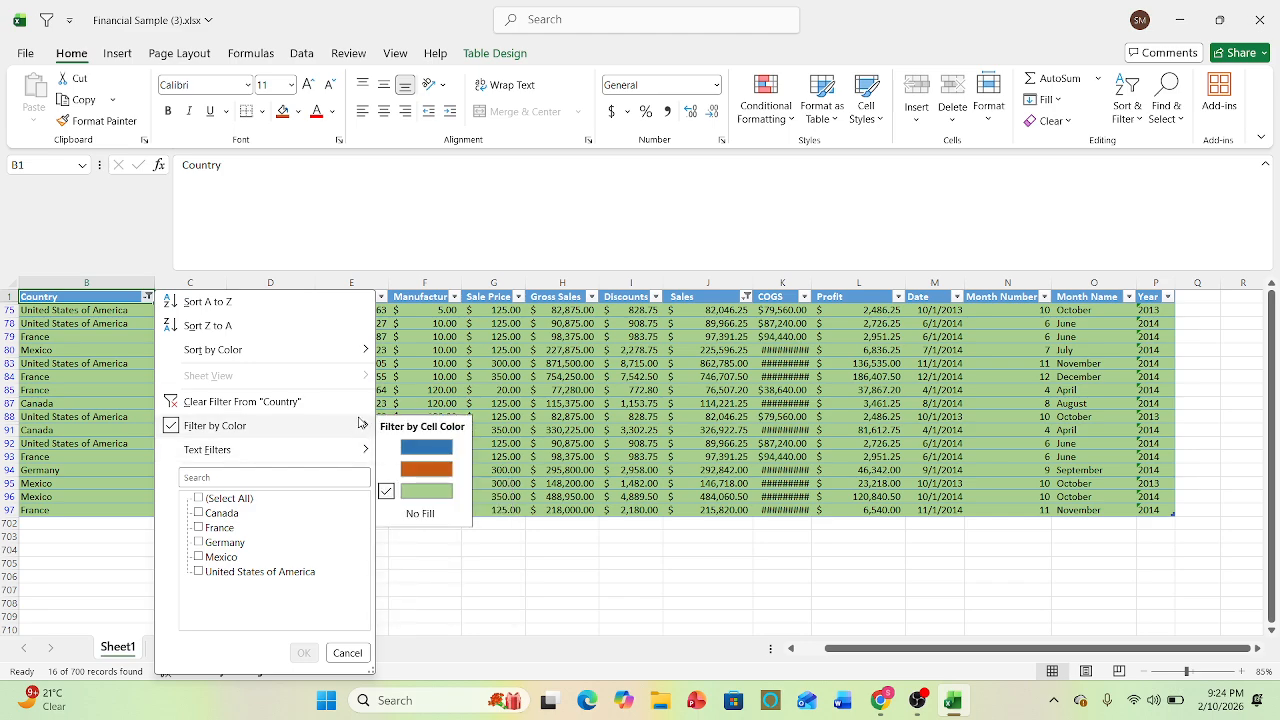
pyautogui.click(437, 450)
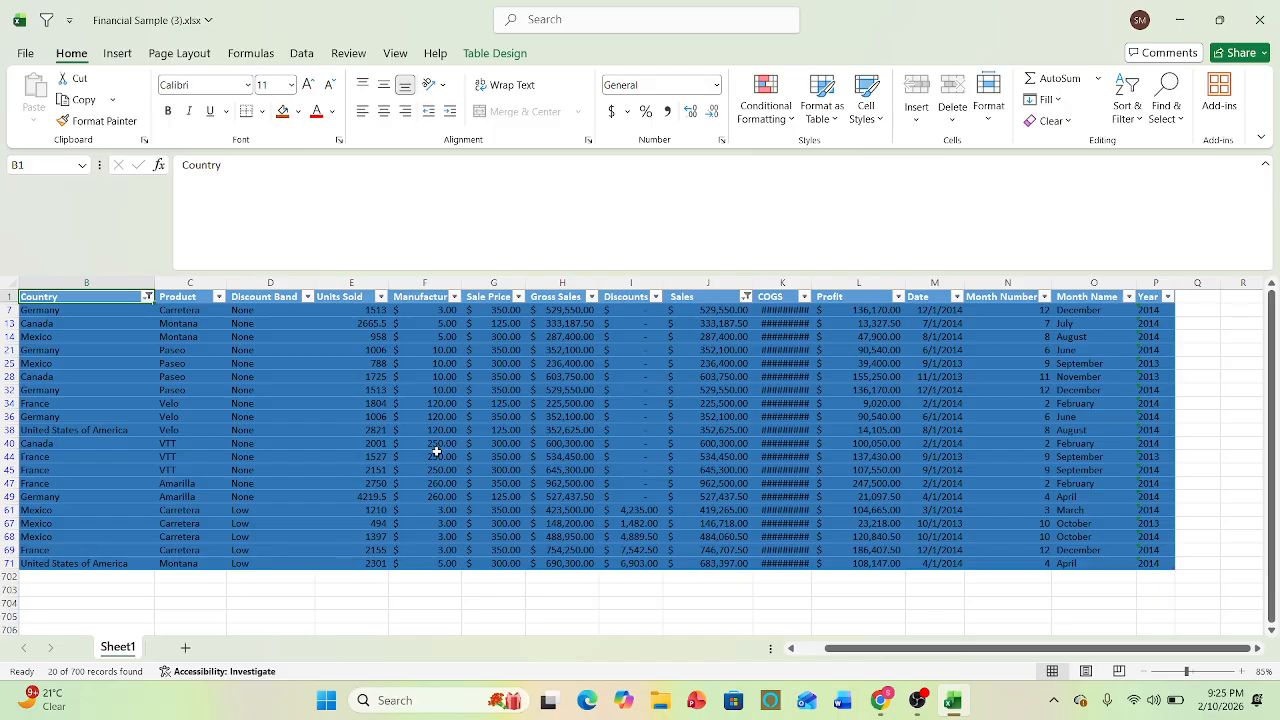
# - Undo the Country color filters and the blue, green and orange row fills
pyautogui.hotkey('ctrl', 'z')
pyautogui.hotkey('ctrl', 'z')
pyautogui.hotkey('ctrl', 'z')
pyautogui.hotkey('ctrl', 'z')
pyautogui.hotkey('ctrl', 'z')
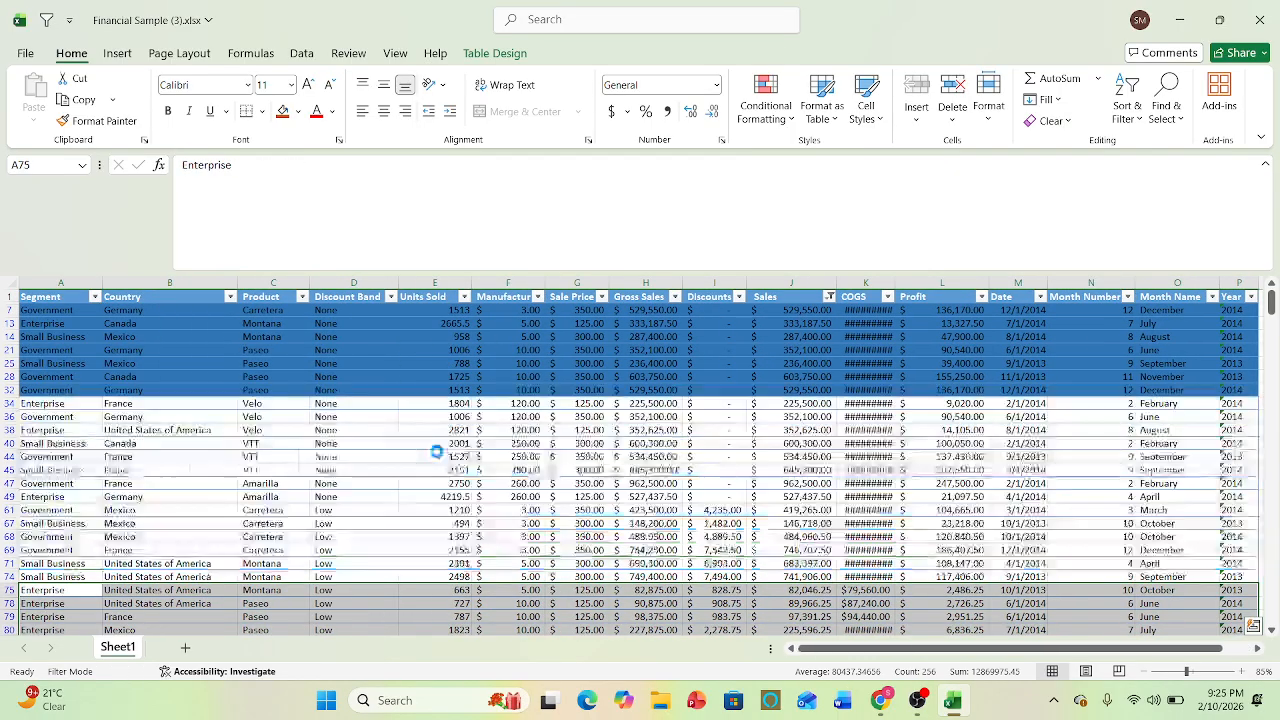
pyautogui.hotkey('ctrl', 'z')
pyautogui.hotkey('ctrl', 'z')
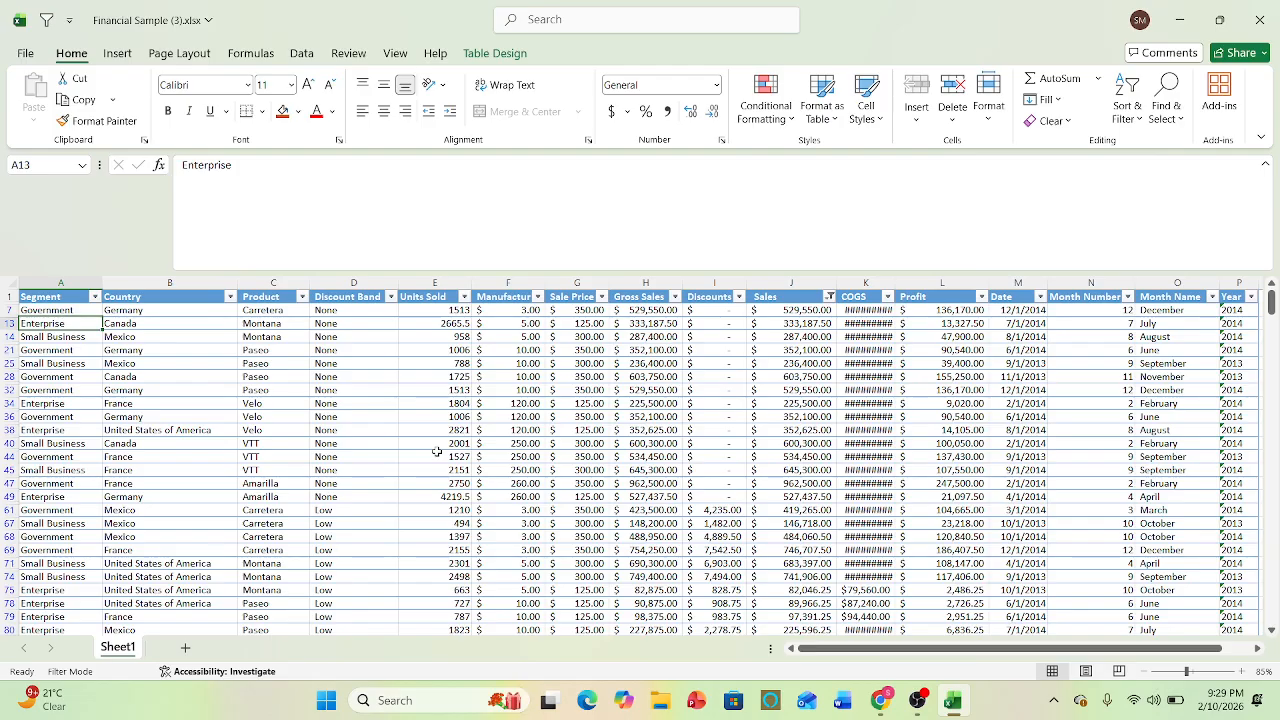
pyautogui.click(808, 325)
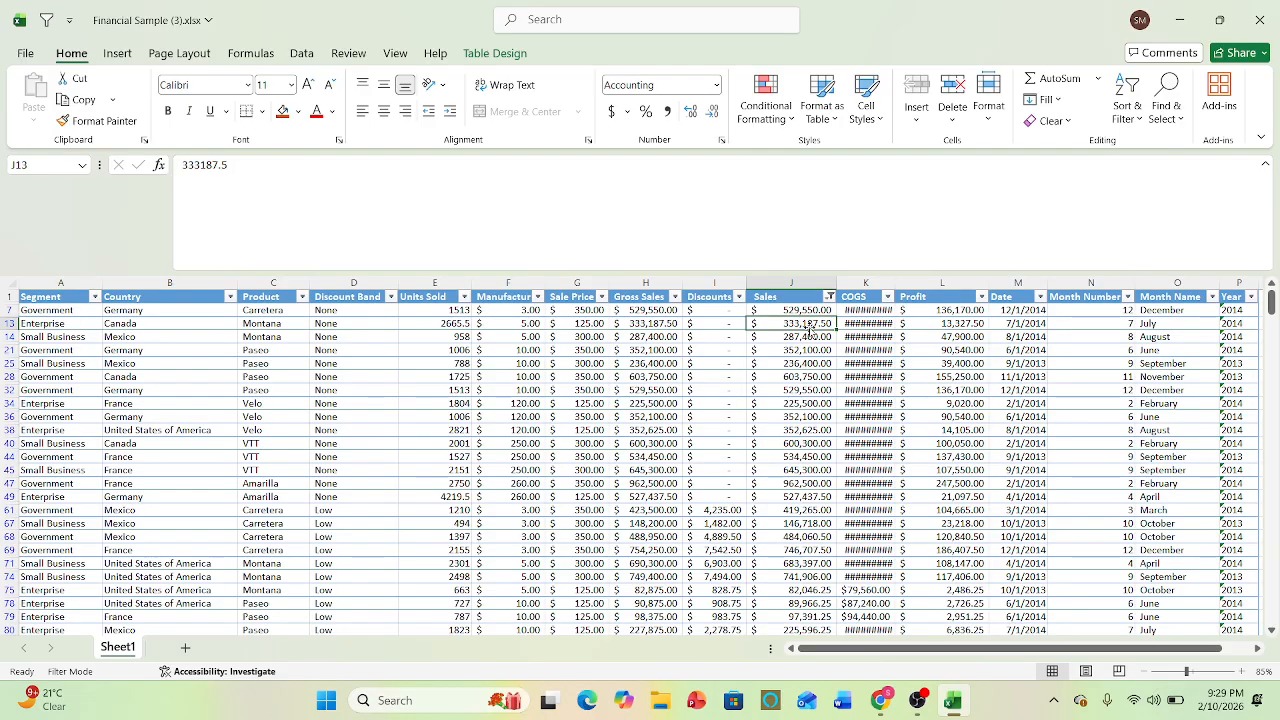
pyautogui.click(936, 282)
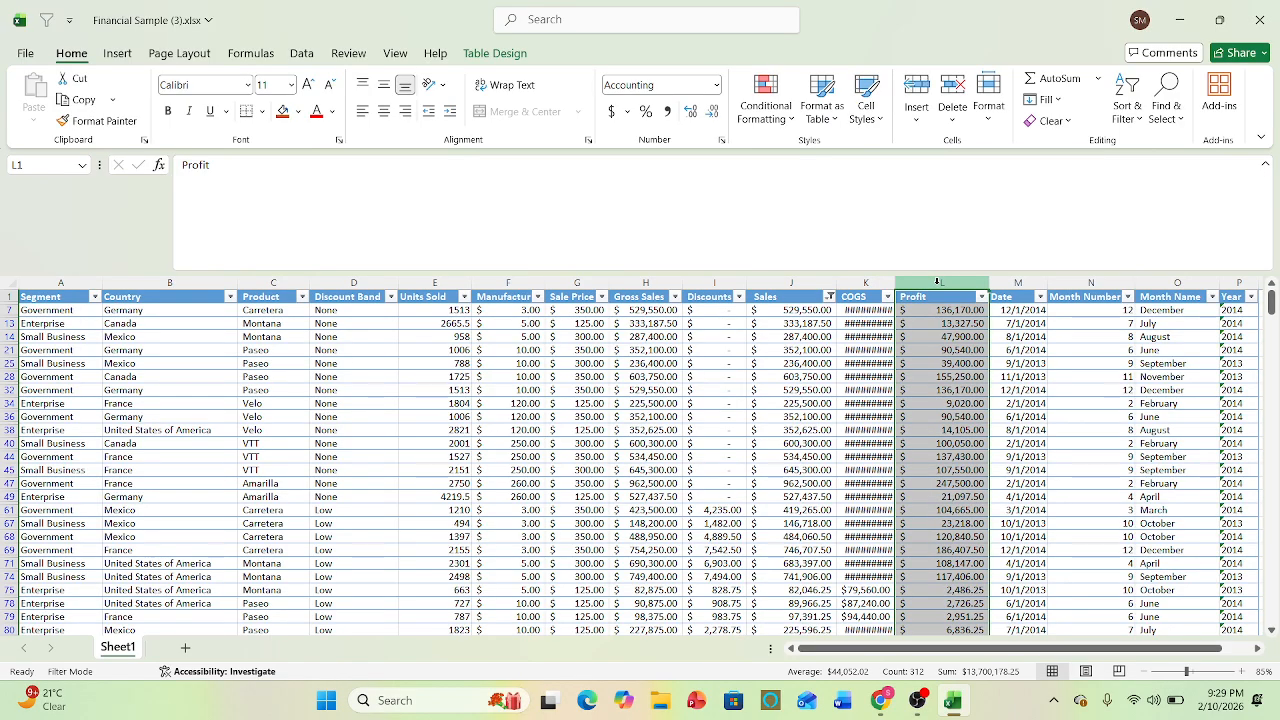
pyautogui.click(483, 443)
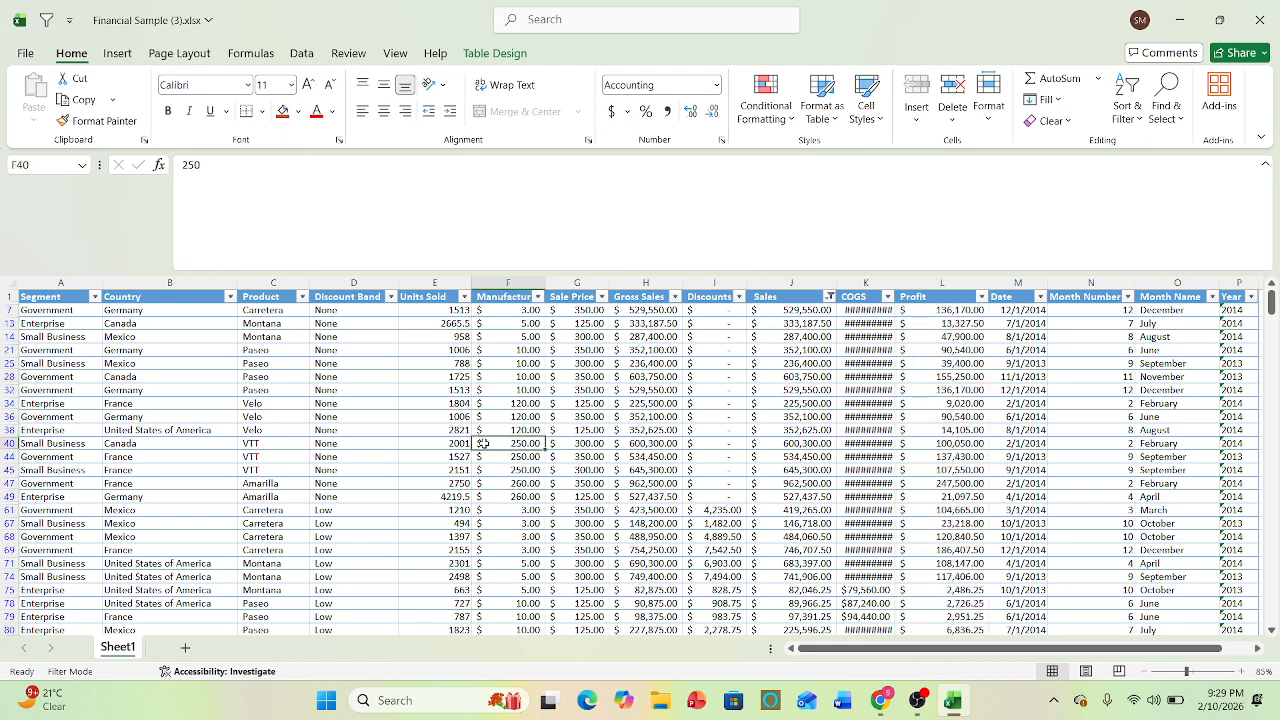
pyautogui.click(925, 283)
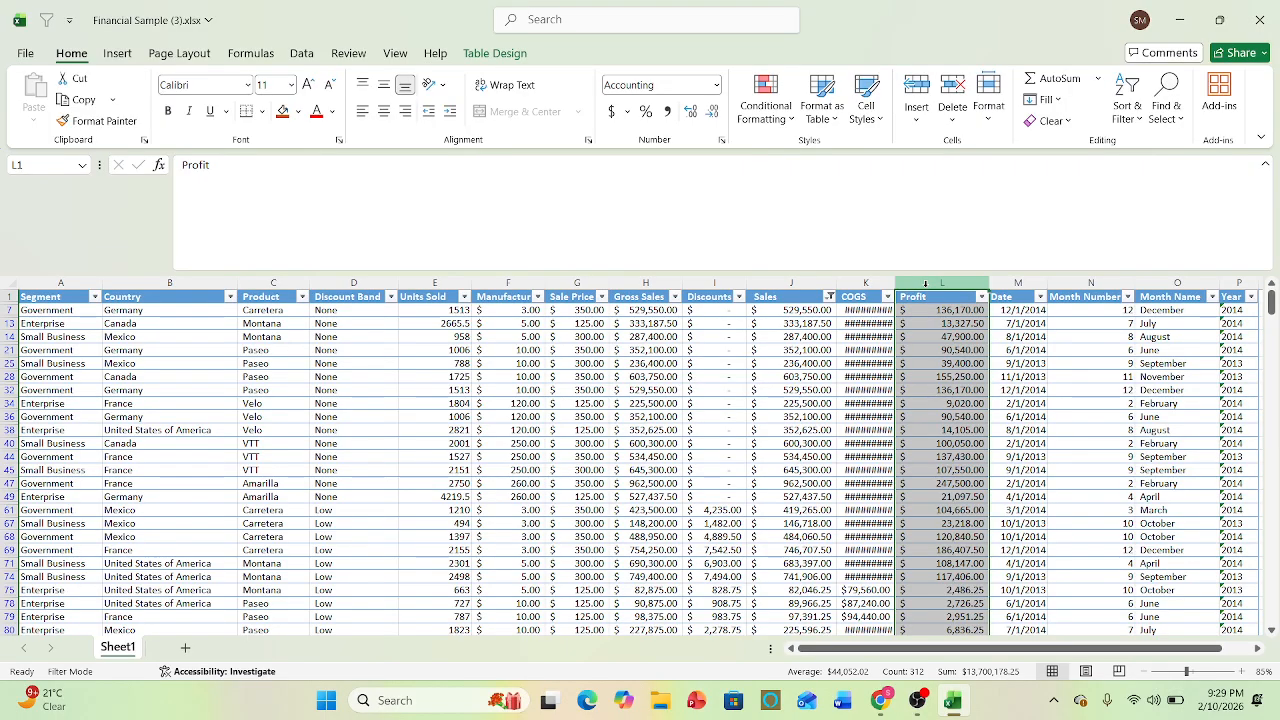
# - Sort the table by Profit cell values from largest to smallest, and select the highest Profit values from row 7 to row 68
pyautogui.click(287, 56)
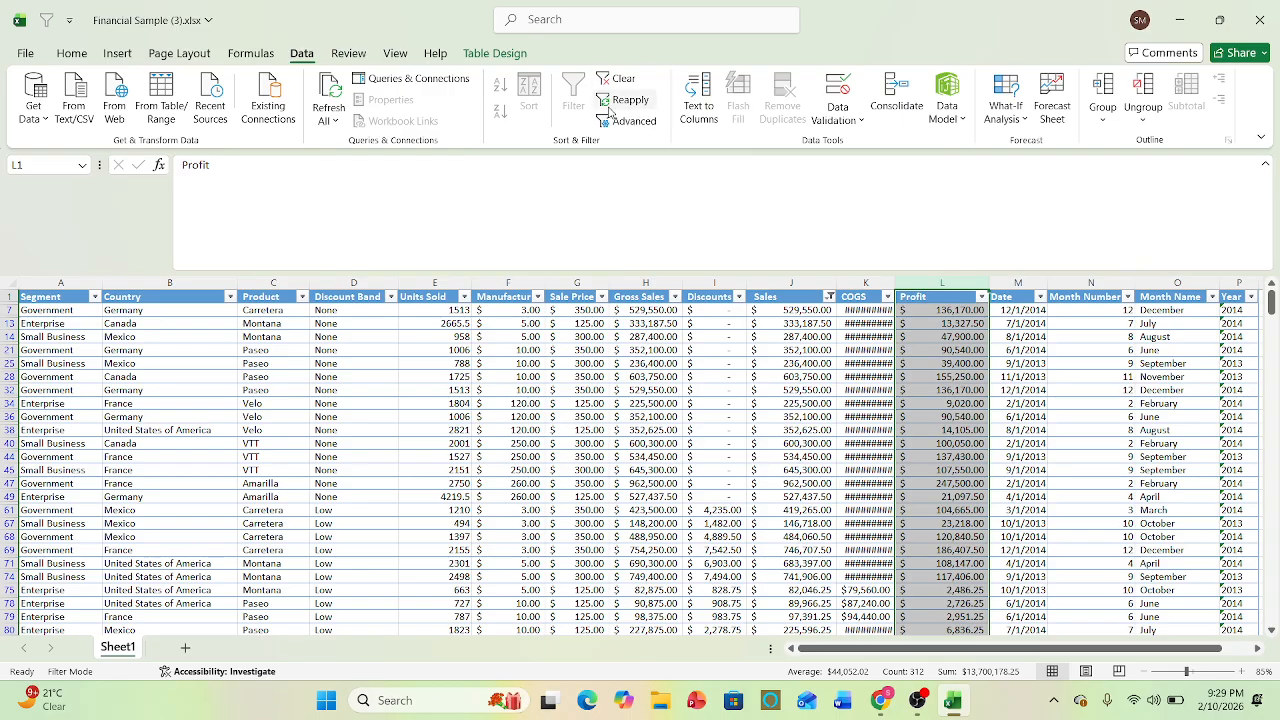
pyautogui.click(535, 340)
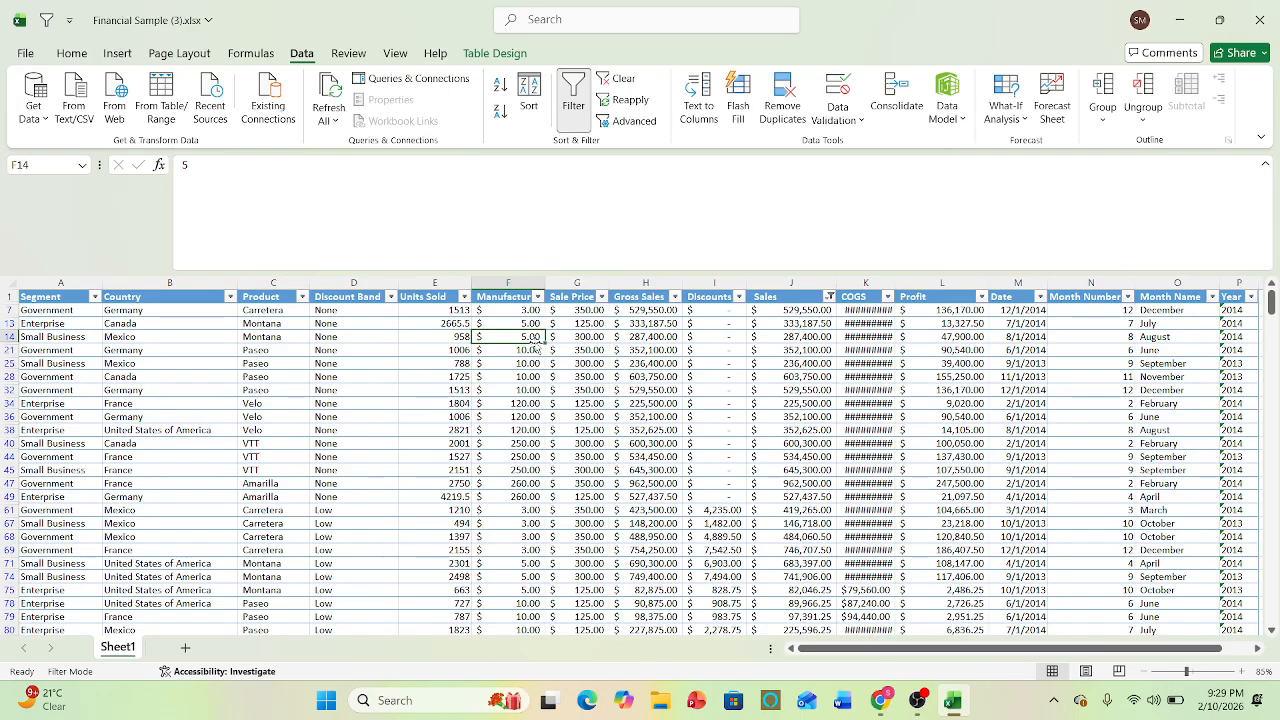
pyautogui.click(641, 290)
pyautogui.click(530, 100)
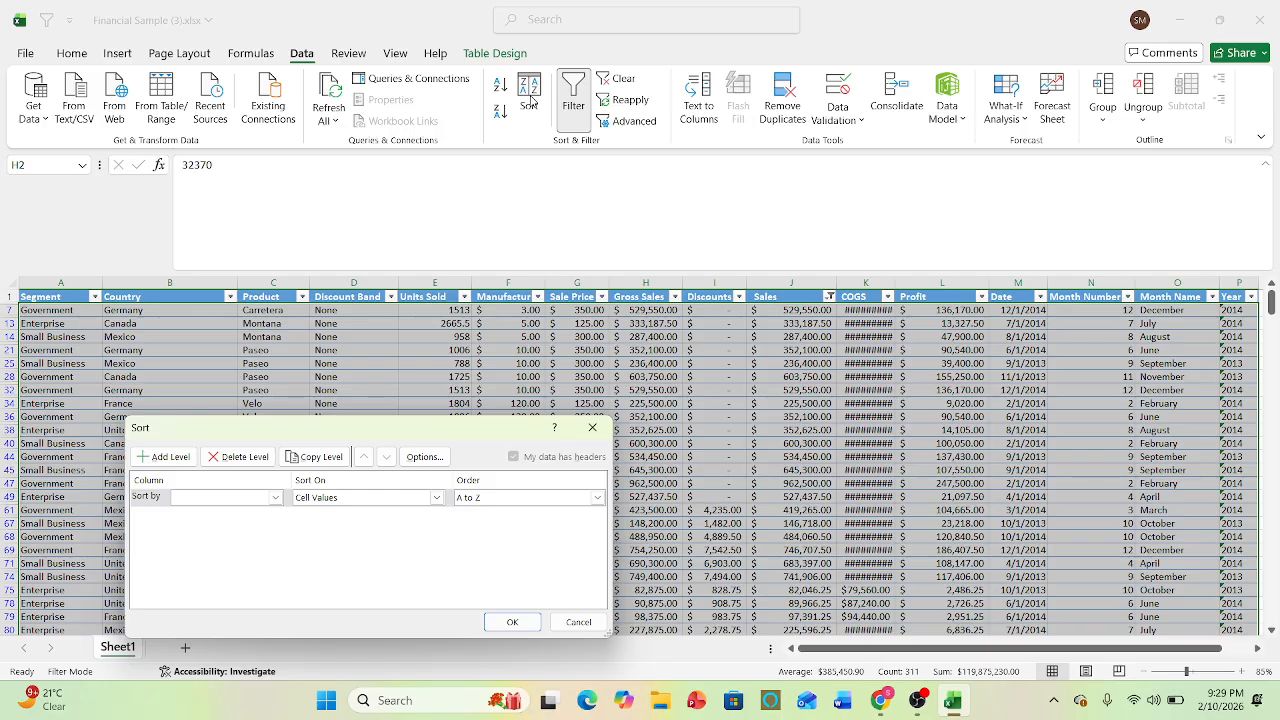
pyautogui.click(275, 497)
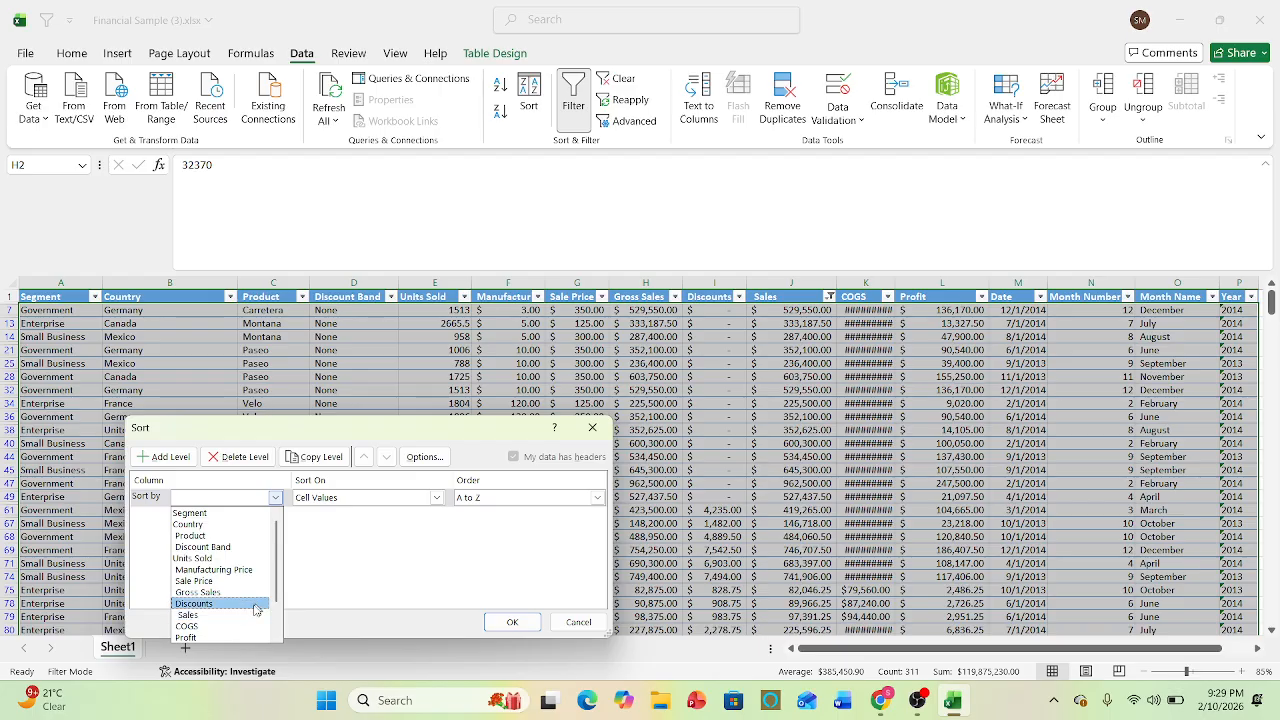
pyautogui.click(220, 638)
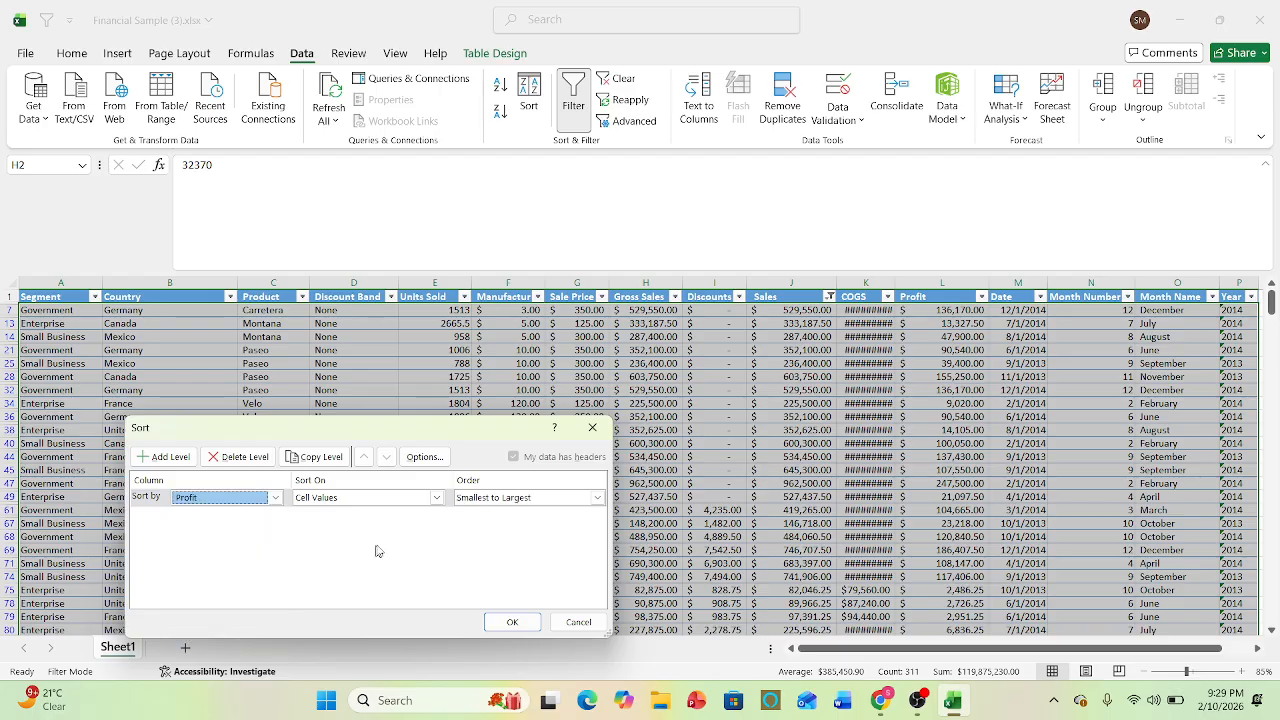
pyautogui.click(437, 498)
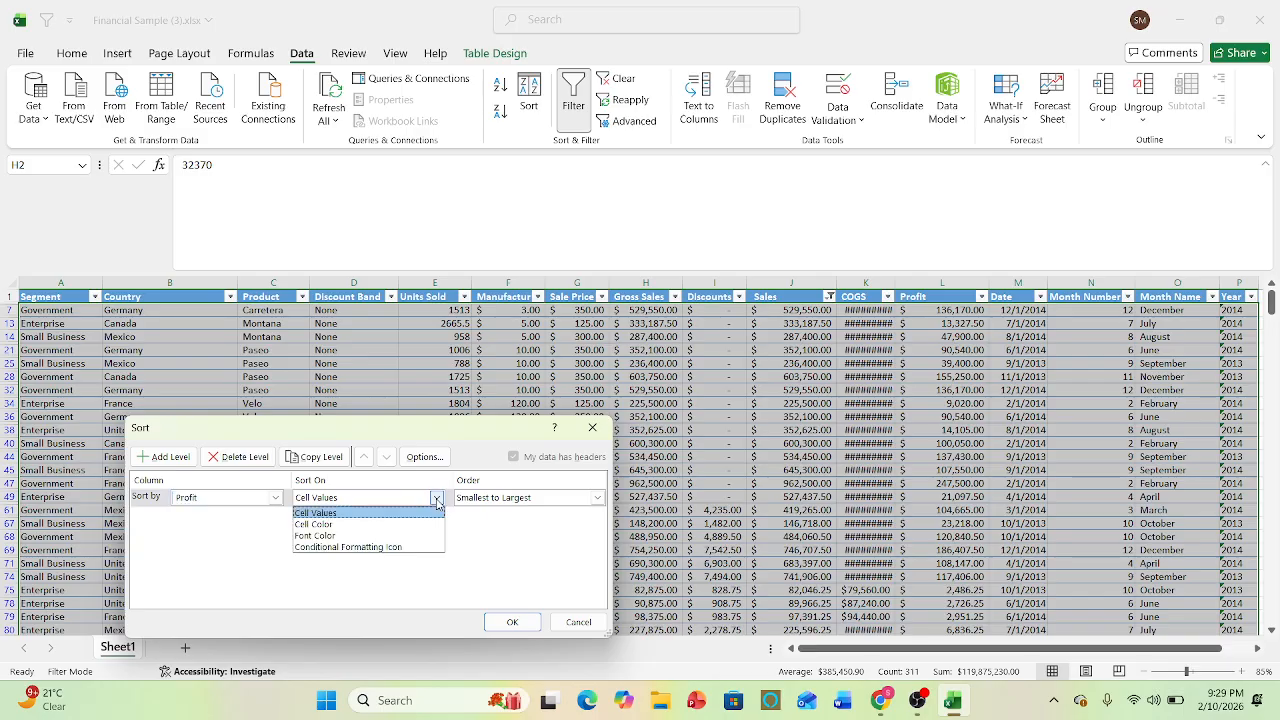
pyautogui.click(371, 516)
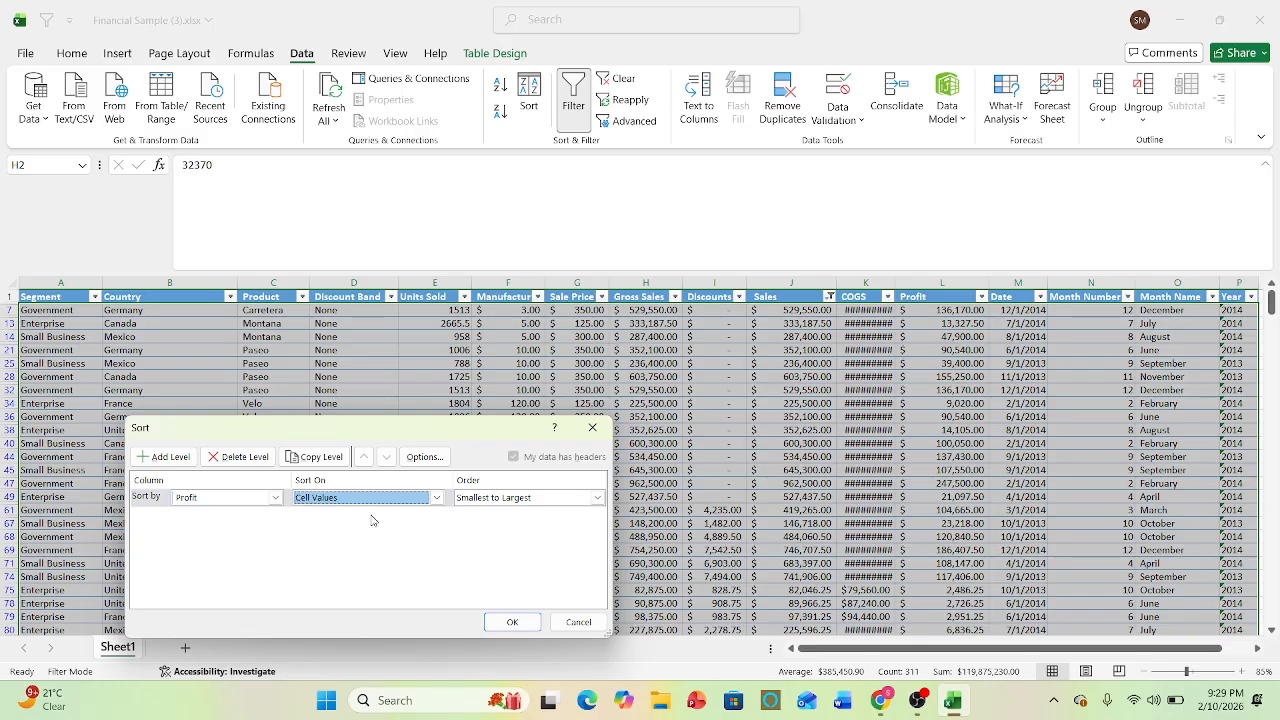
pyautogui.click(597, 497)
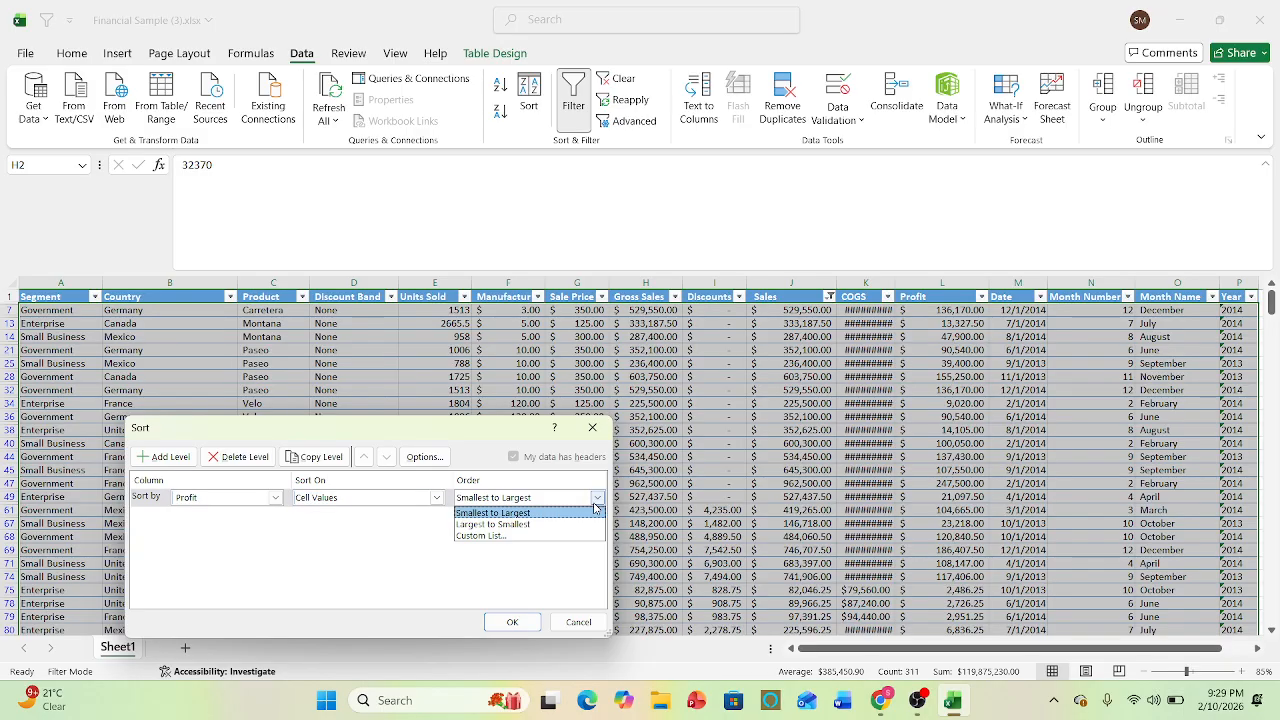
pyautogui.click(520, 526)
pyautogui.click(530, 620)
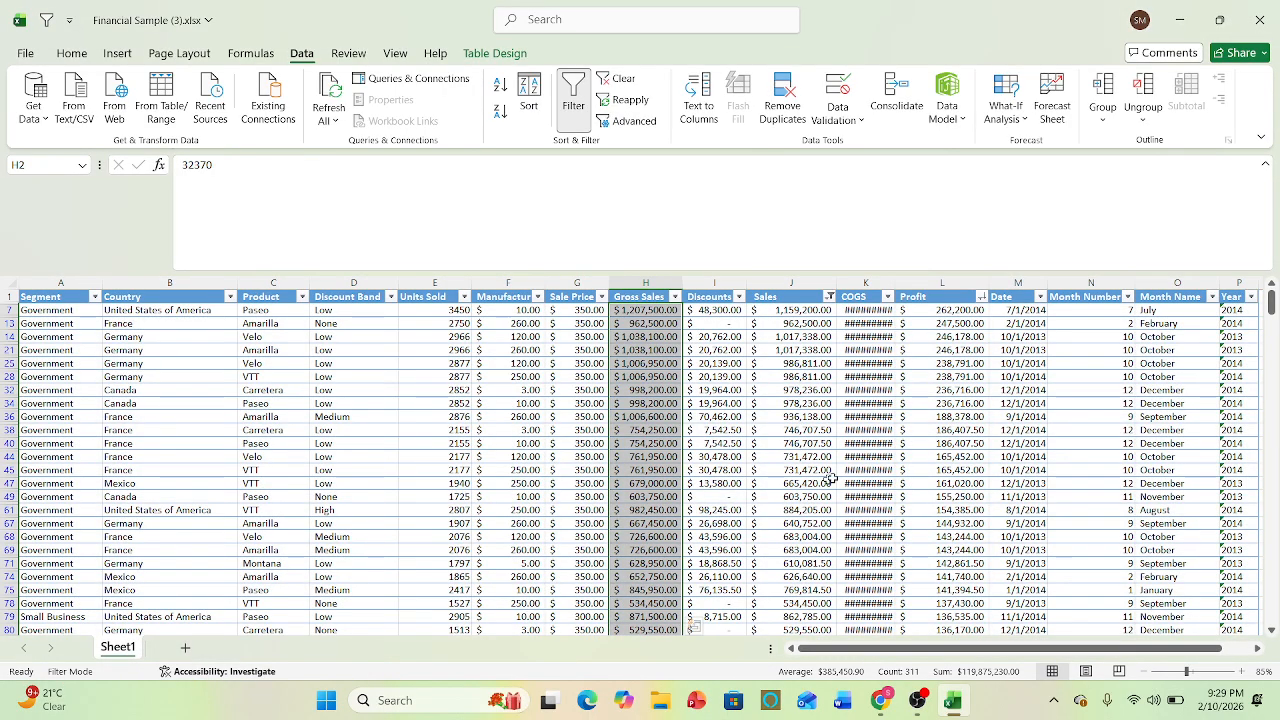
pyautogui.click(733, 415)
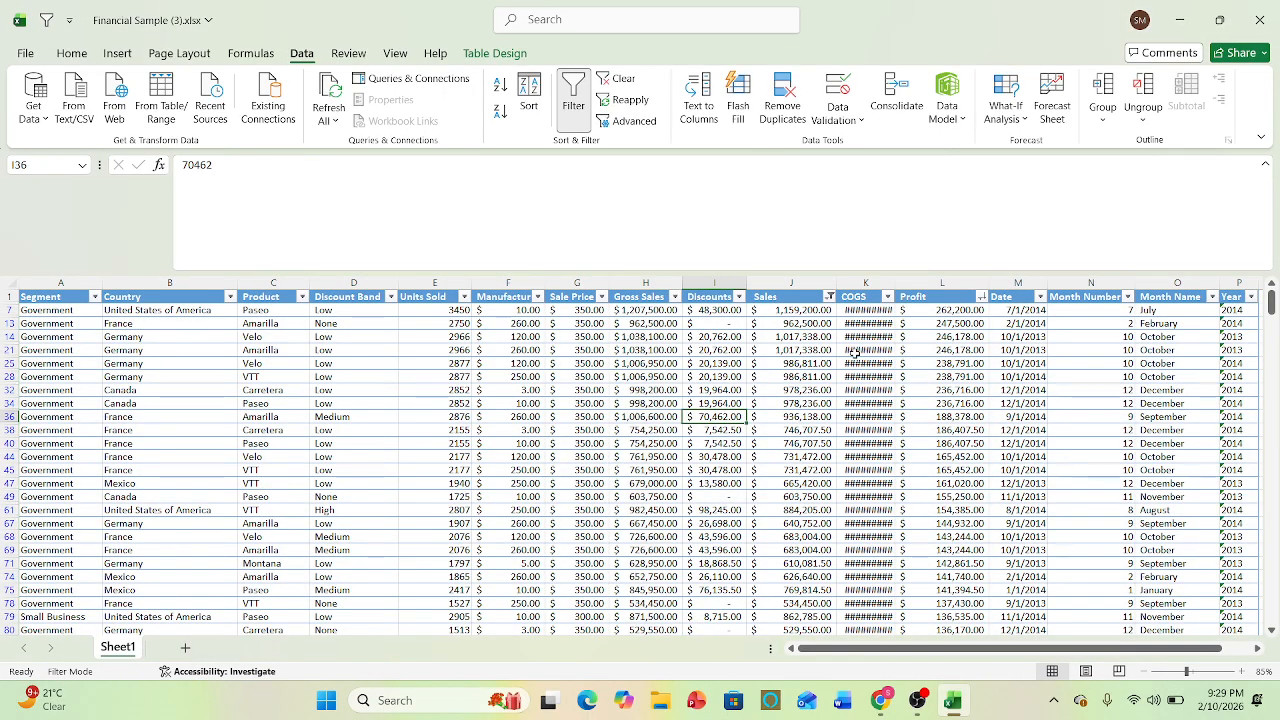
pyautogui.moveTo(945, 310); pyautogui.dragTo(945, 538)
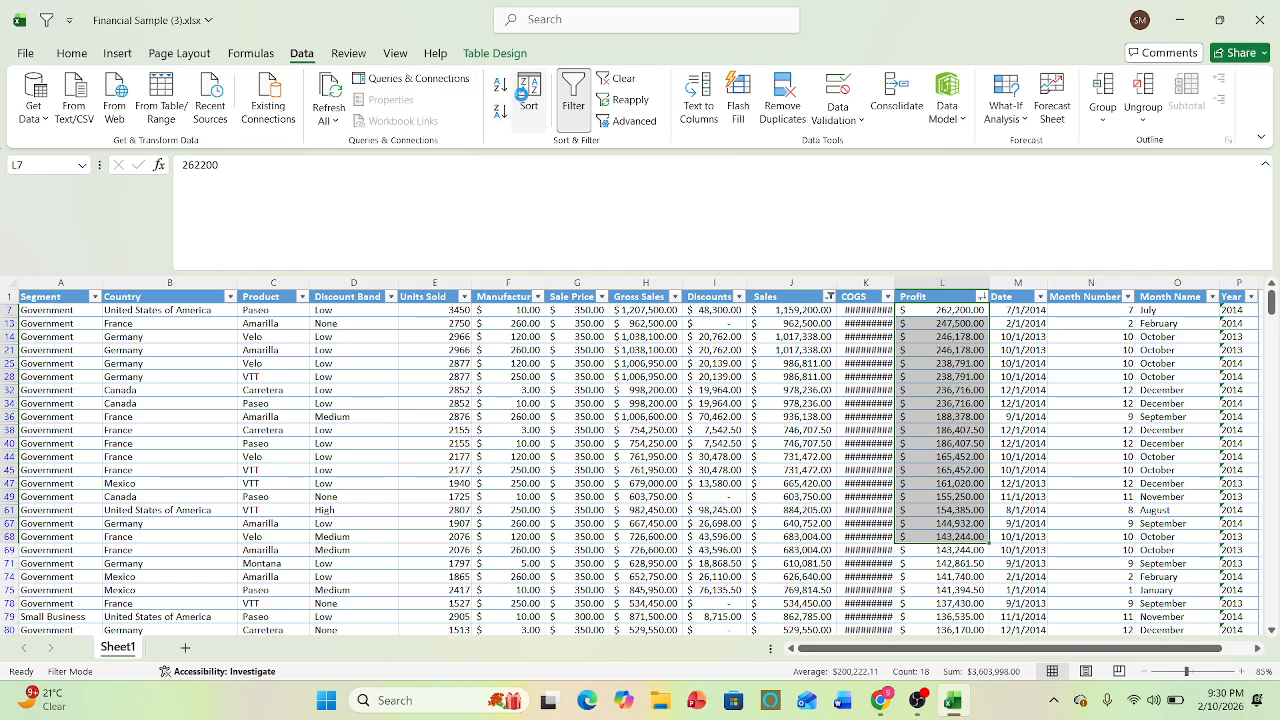
# - Sort the table by Country cell values in A to Z order instead of by Profit
pyautogui.click(521, 93)
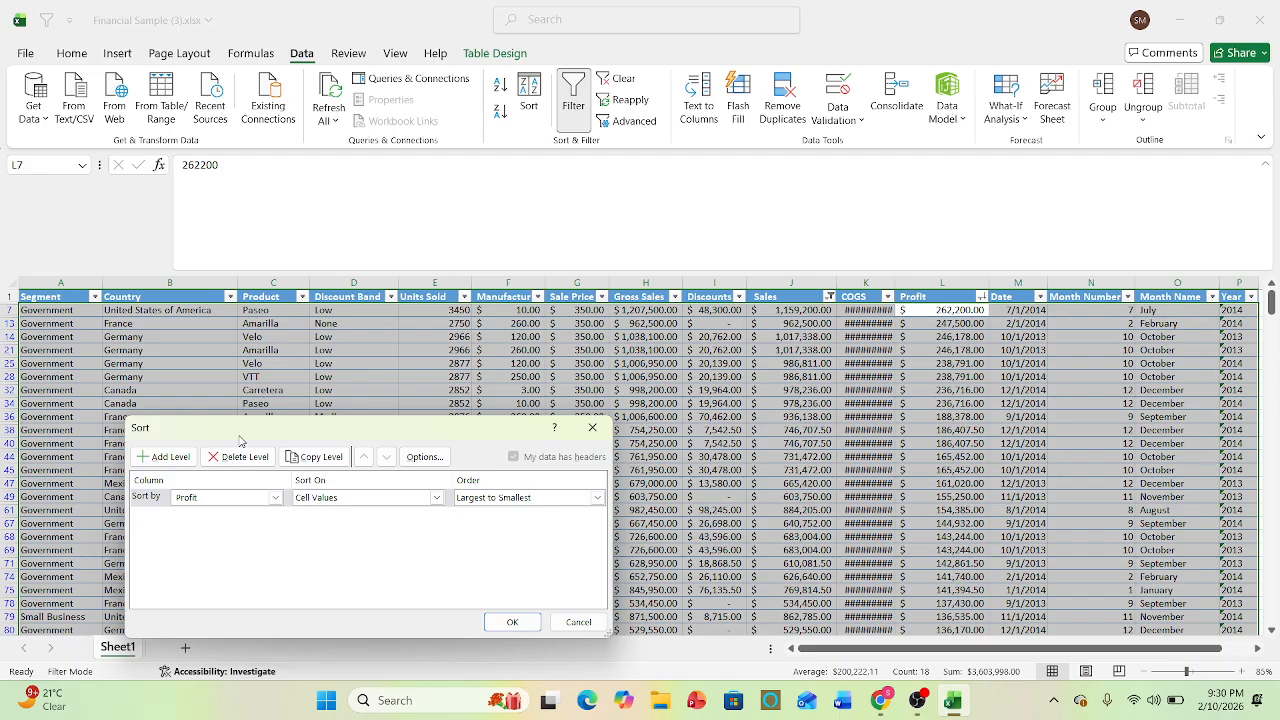
pyautogui.click(276, 497)
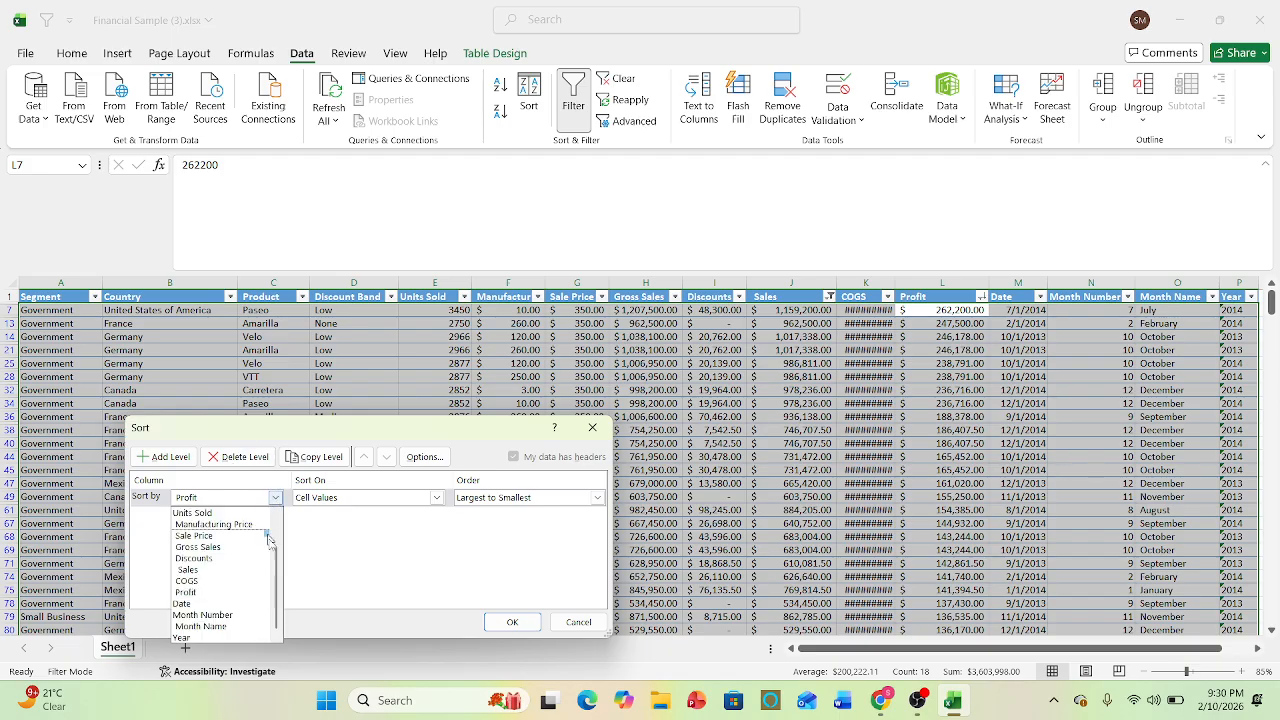
pyautogui.scroll(2, 278, 594)
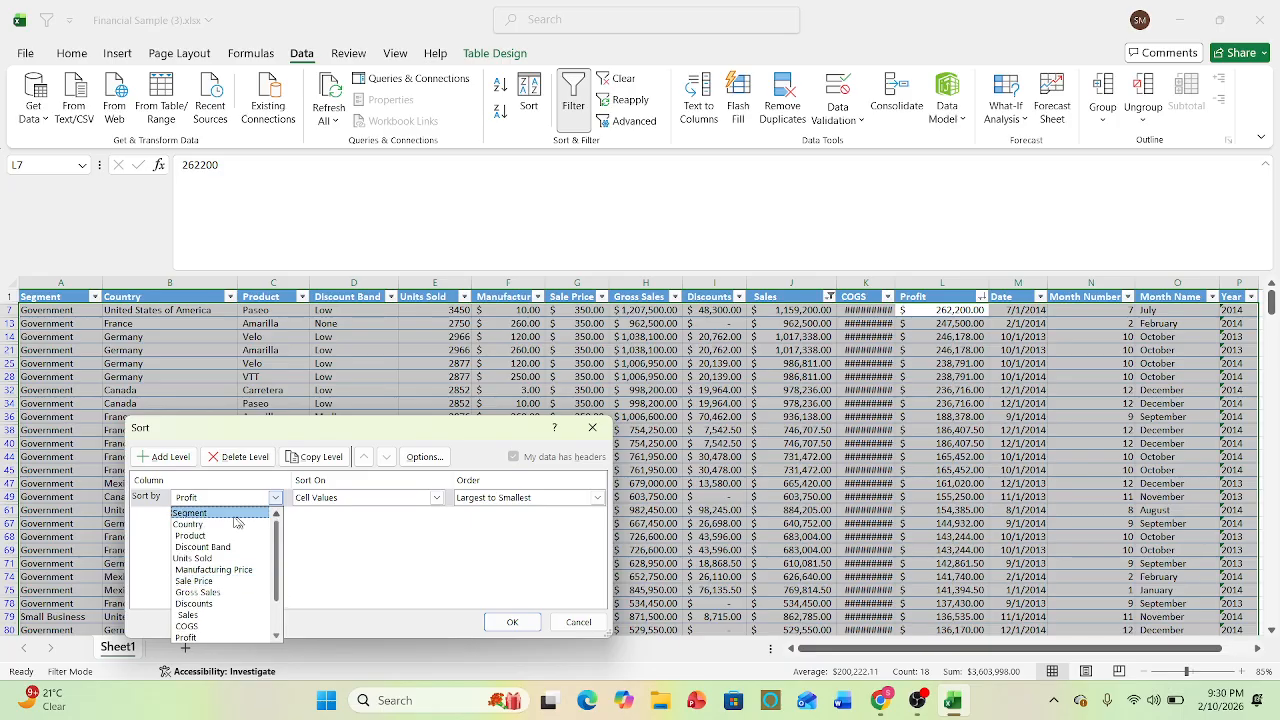
pyautogui.click(202, 524)
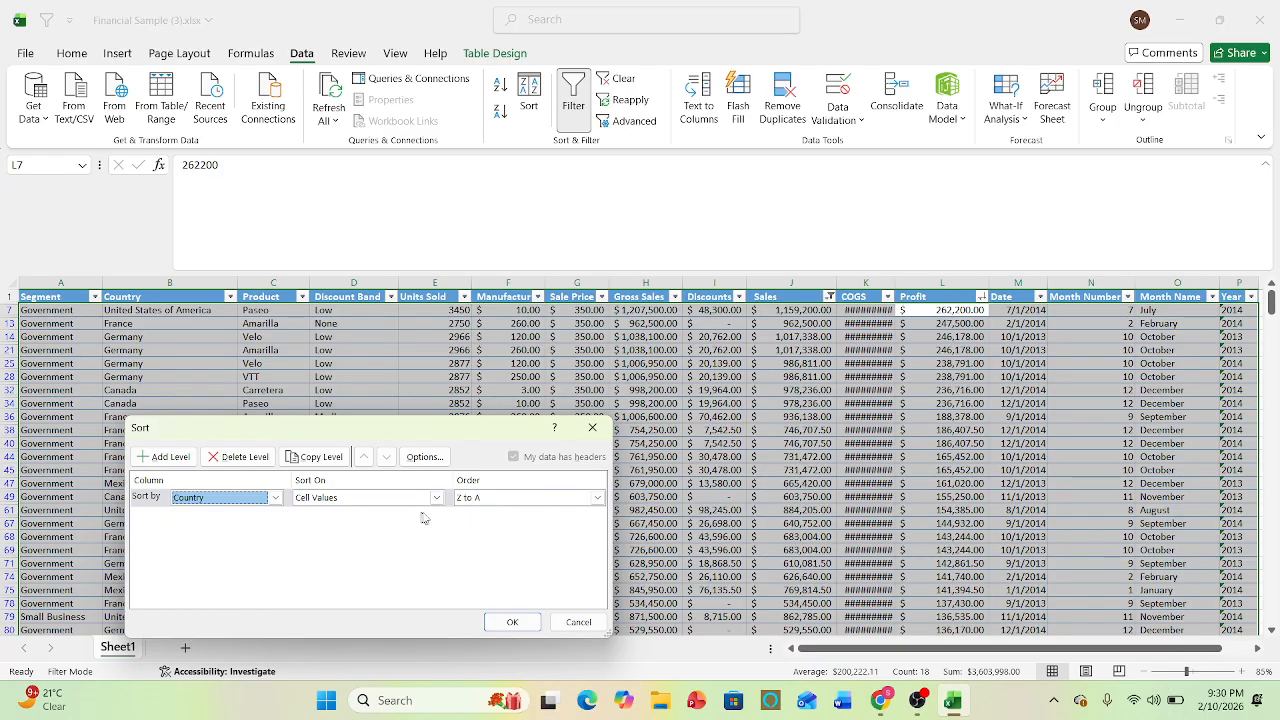
pyautogui.click(595, 498)
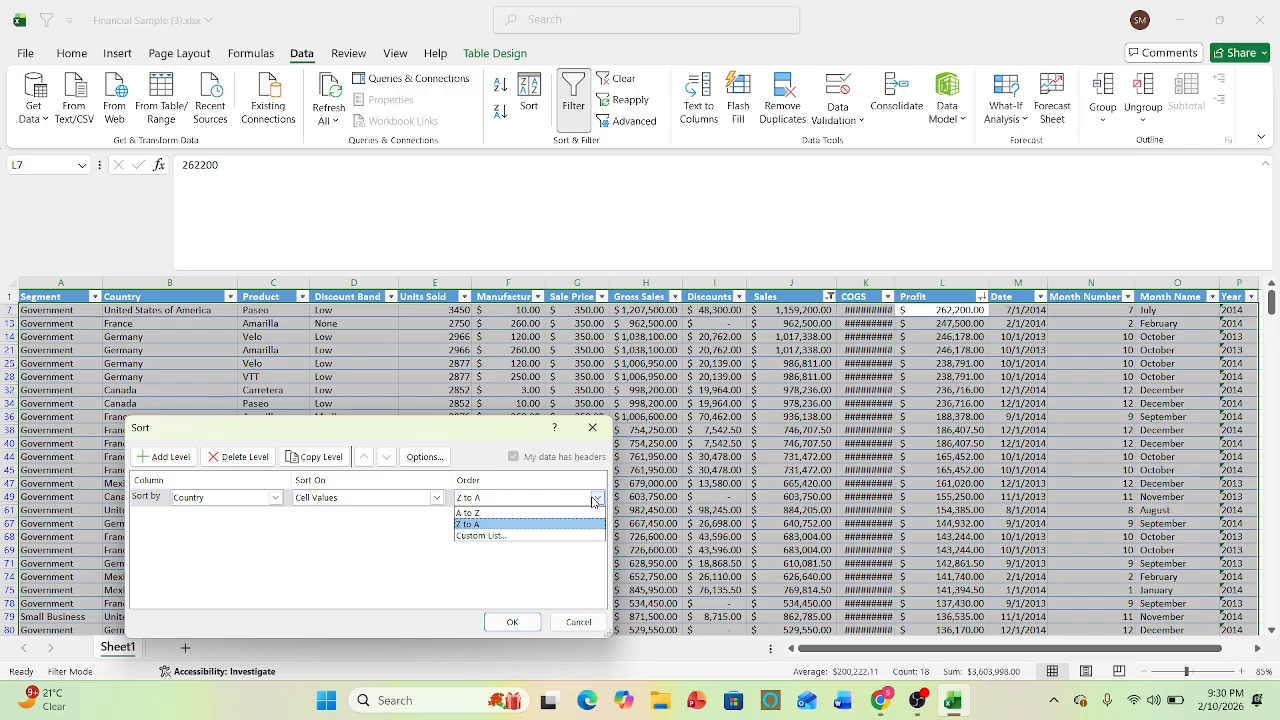
pyautogui.click(482, 514)
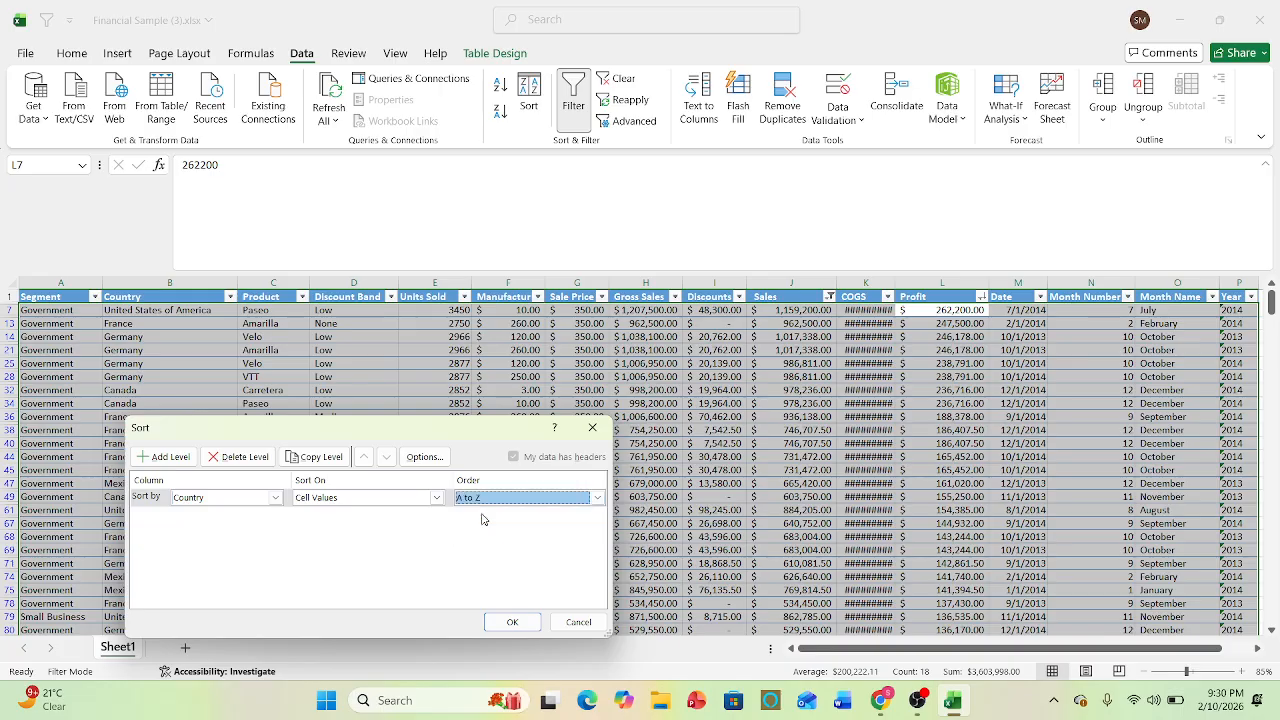
pyautogui.click(512, 622)
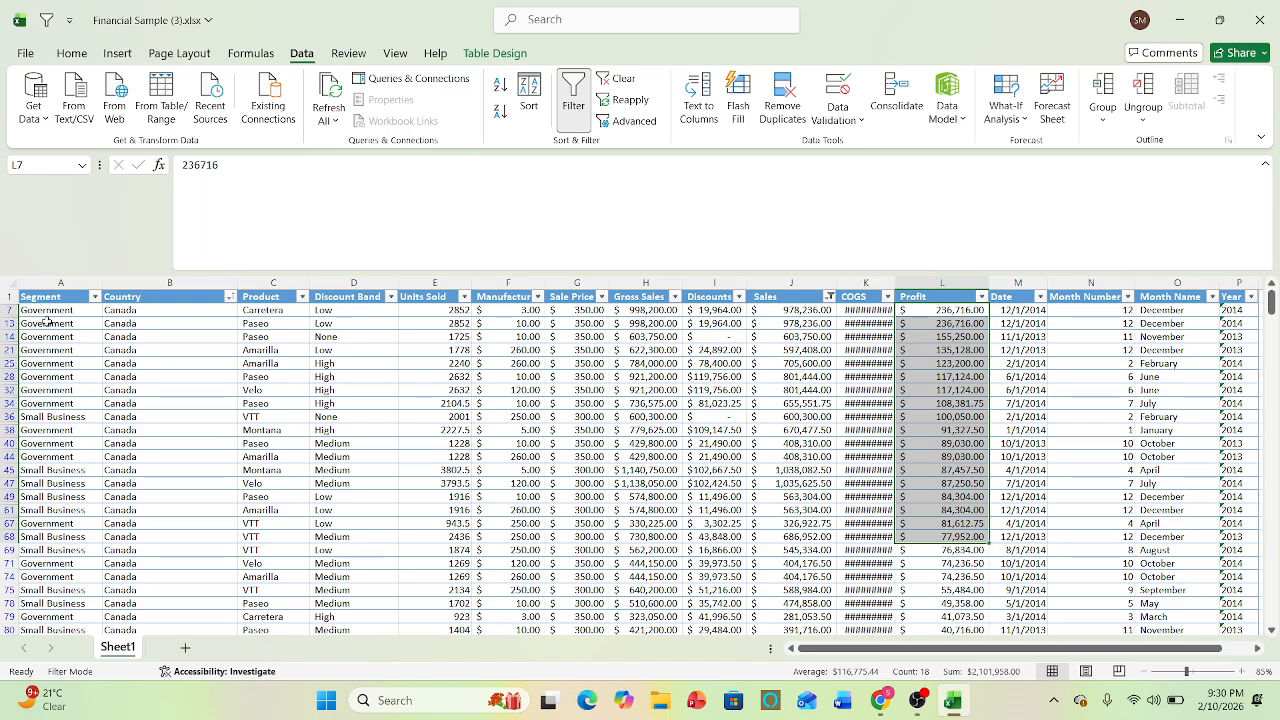
# - Examine how the rows are grouped by country down the Segment and Country columns, and return to the header row
pyautogui.moveTo(47, 323); pyautogui.dragTo(50, 364)
pyautogui.click(44, 430)
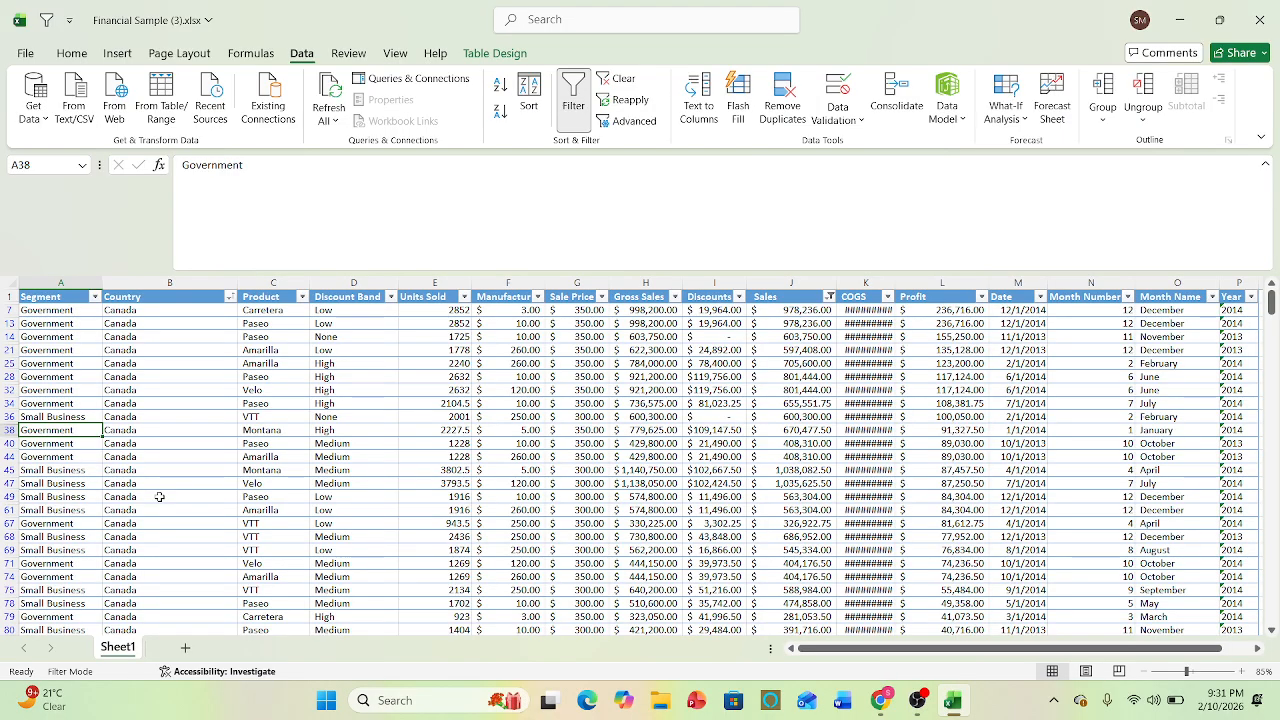
pyautogui.press('Down')
pyautogui.press('Down')
pyautogui.press('Down')
pyautogui.press('Down')
pyautogui.press('Down')
pyautogui.press('Down')
pyautogui.press('Down')
pyautogui.press('Down')
pyautogui.press('Down')
pyautogui.press('Down')
pyautogui.press('Down')
pyautogui.press('Down')
pyautogui.press('Down')
pyautogui.press('Down')
pyautogui.press('Down')
pyautogui.press('Down')
pyautogui.press('Down')
pyautogui.press('Down')
pyautogui.press('Down')
pyautogui.press('Down')
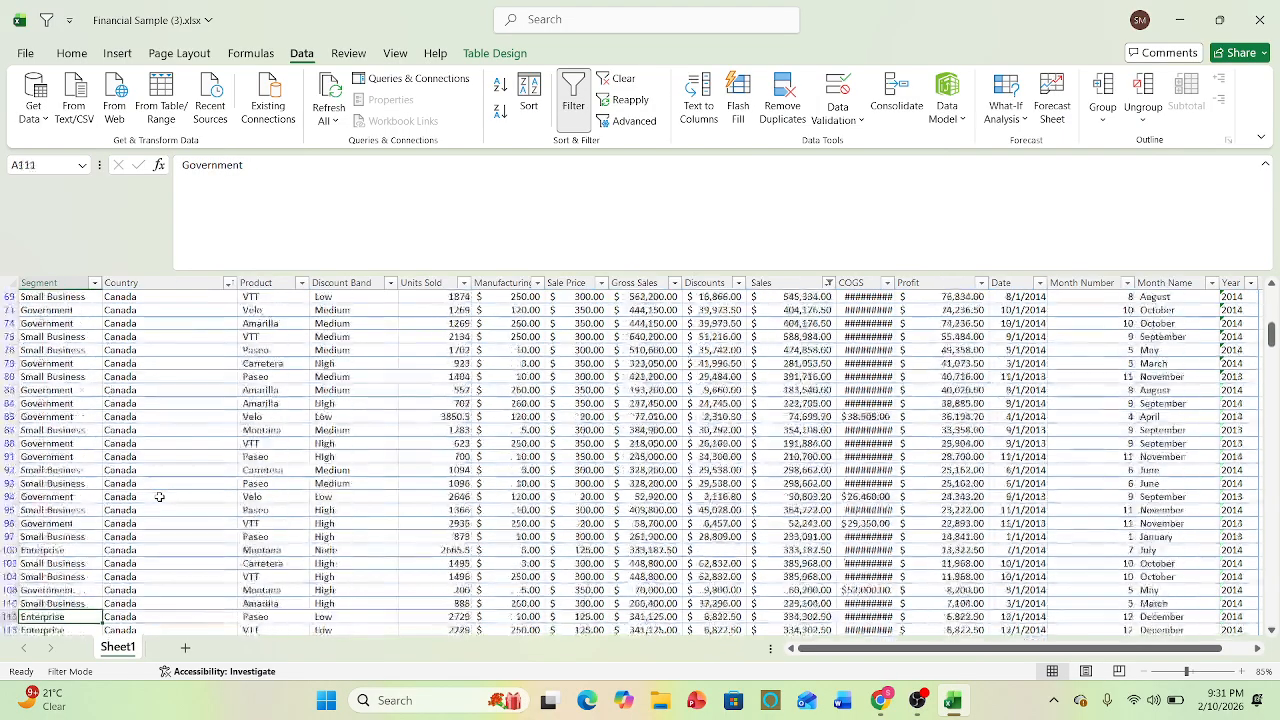
pyautogui.press('Down')
pyautogui.press('Down')
pyautogui.press('Down')
pyautogui.press('Down')
pyautogui.press('Down')
pyautogui.press('Down')
pyautogui.press('Down')
pyautogui.press('Down')
pyautogui.press('Down')
pyautogui.press('Down')
pyautogui.press('Down')
pyautogui.press('Down')
pyautogui.press('Down')
pyautogui.press('Down')
pyautogui.press('Down')
pyautogui.press('Down')
pyautogui.press('Down')
pyautogui.press('Down')
pyautogui.press('Down')
pyautogui.press('Down')
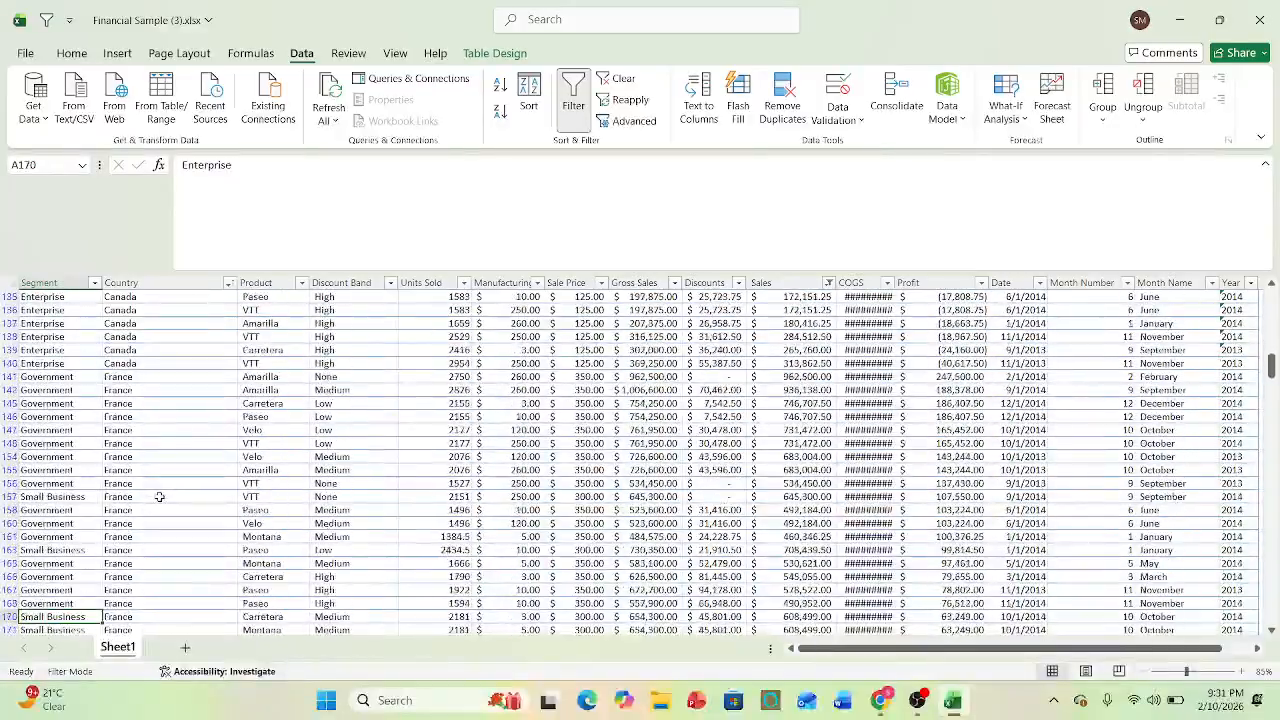
pyautogui.press('Down')
pyautogui.press('Down')
pyautogui.press('Down')
pyautogui.press('Down')
pyautogui.press('Down')
pyautogui.press('Down')
pyautogui.press('Up')
pyautogui.press('Up')
pyautogui.press('Up')
pyautogui.press('Up')
pyautogui.press('Up')
pyautogui.press('Up')
pyautogui.press('Up')
pyautogui.press('Up')
pyautogui.press('Up')
pyautogui.press('Up')
pyautogui.press('Up')
pyautogui.press('Up')
pyautogui.press('Up')
pyautogui.press('Up')
pyautogui.press('Up')
pyautogui.press('Up')
pyautogui.press('Up')
pyautogui.press('Up')
pyautogui.press('Up')
pyautogui.press('Up')
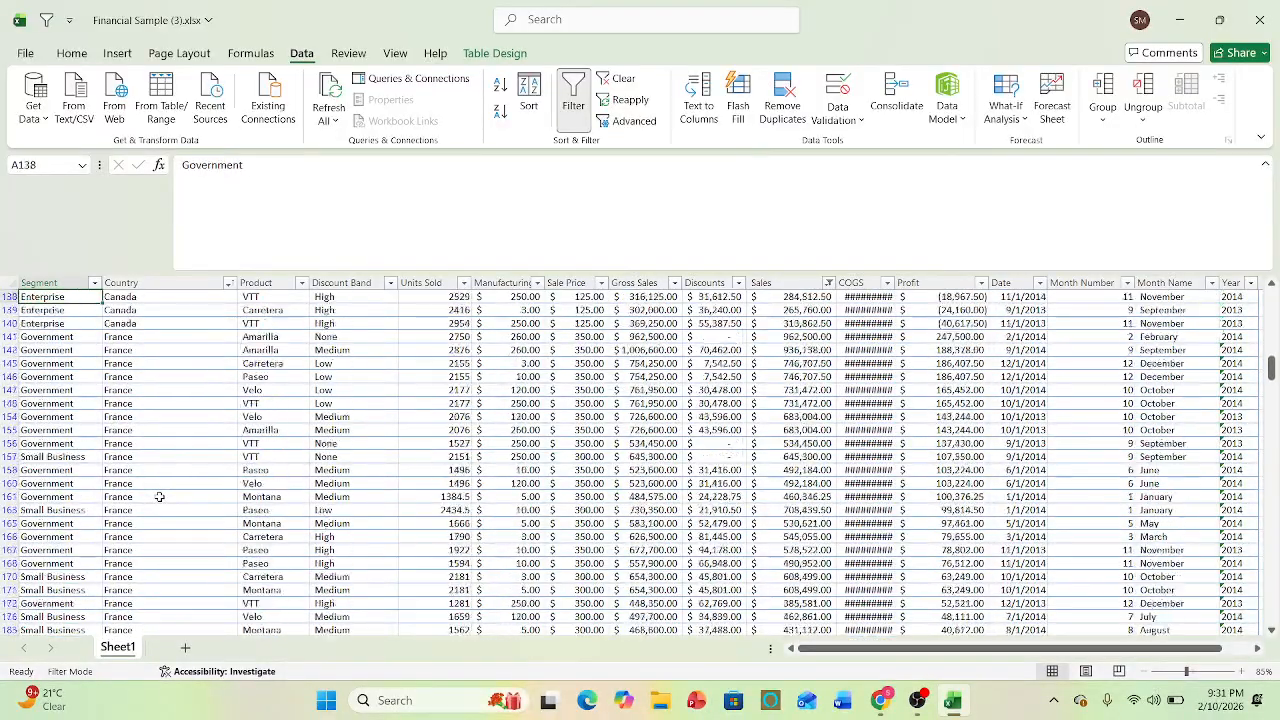
pyautogui.press('Up')
pyautogui.press('Up')
pyautogui.press('Up')
pyautogui.press('Up')
pyautogui.press('Up')
pyautogui.press('Up')
pyautogui.press('Up')
pyautogui.press('Up')
pyautogui.press('Up')
pyautogui.press('Up')
pyautogui.press('Up')
pyautogui.press('Up')
pyautogui.press('Up')
pyautogui.press('Up')
pyautogui.press('Up')
pyautogui.press('Up')
pyautogui.press('Up')
pyautogui.press('Up')
pyautogui.press('Up')
pyautogui.press('Up')
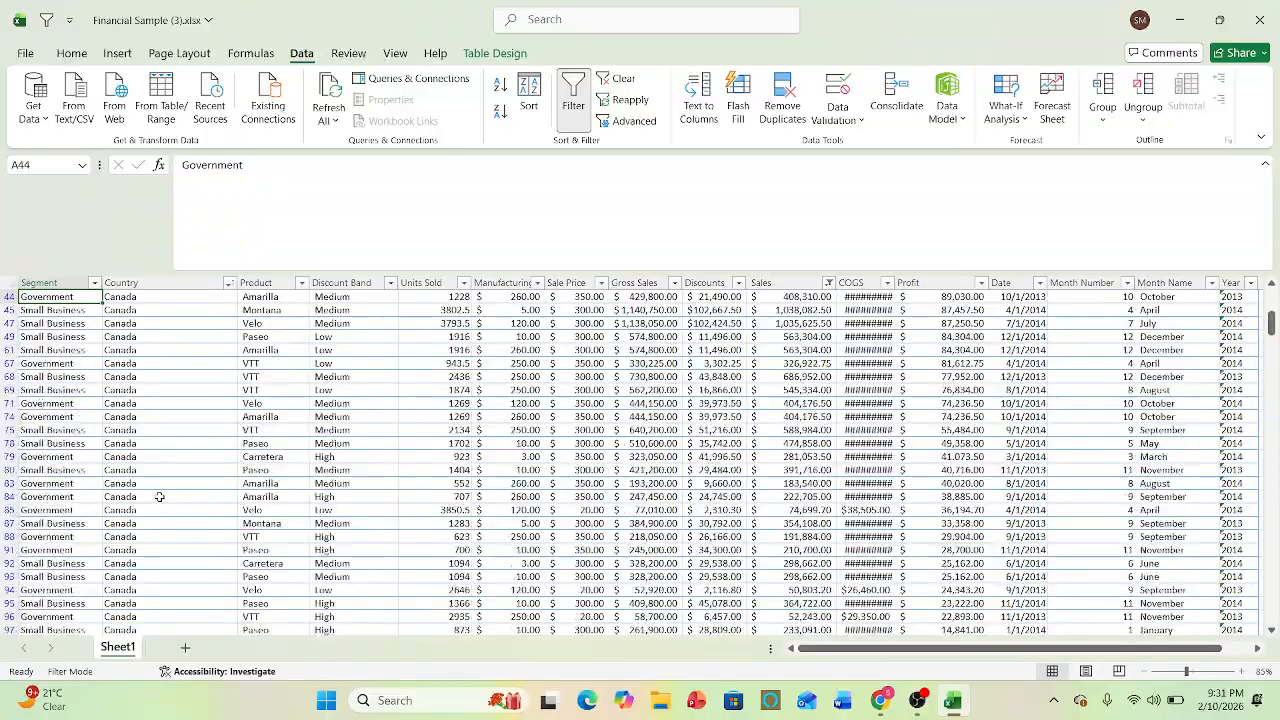
pyautogui.press('Up')
pyautogui.press('Up')
pyautogui.press('Up')
pyautogui.press('Up')
pyautogui.press('Up')
pyautogui.press('Up')
pyautogui.press('Up')
pyautogui.press('Up')
pyautogui.press('Up')
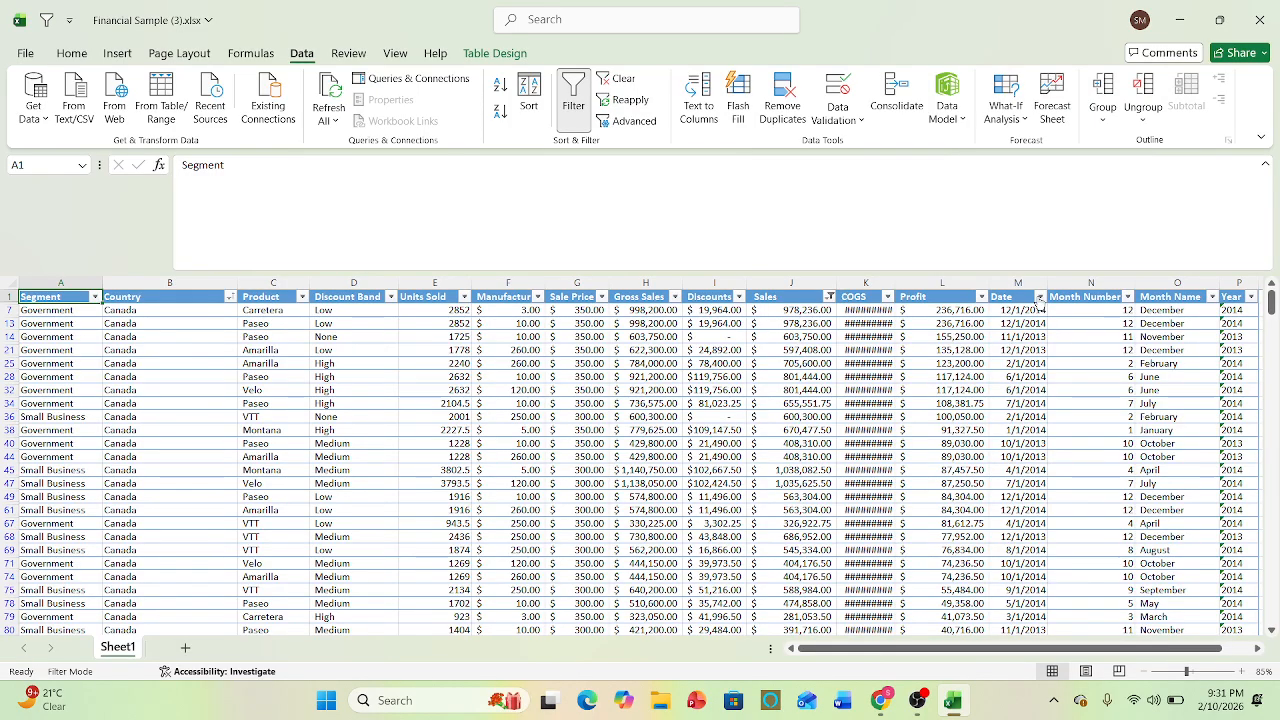
# - Sort the table by Date cell values from newest to oldest, and look through the sorted Date column
pyautogui.click(529, 95)
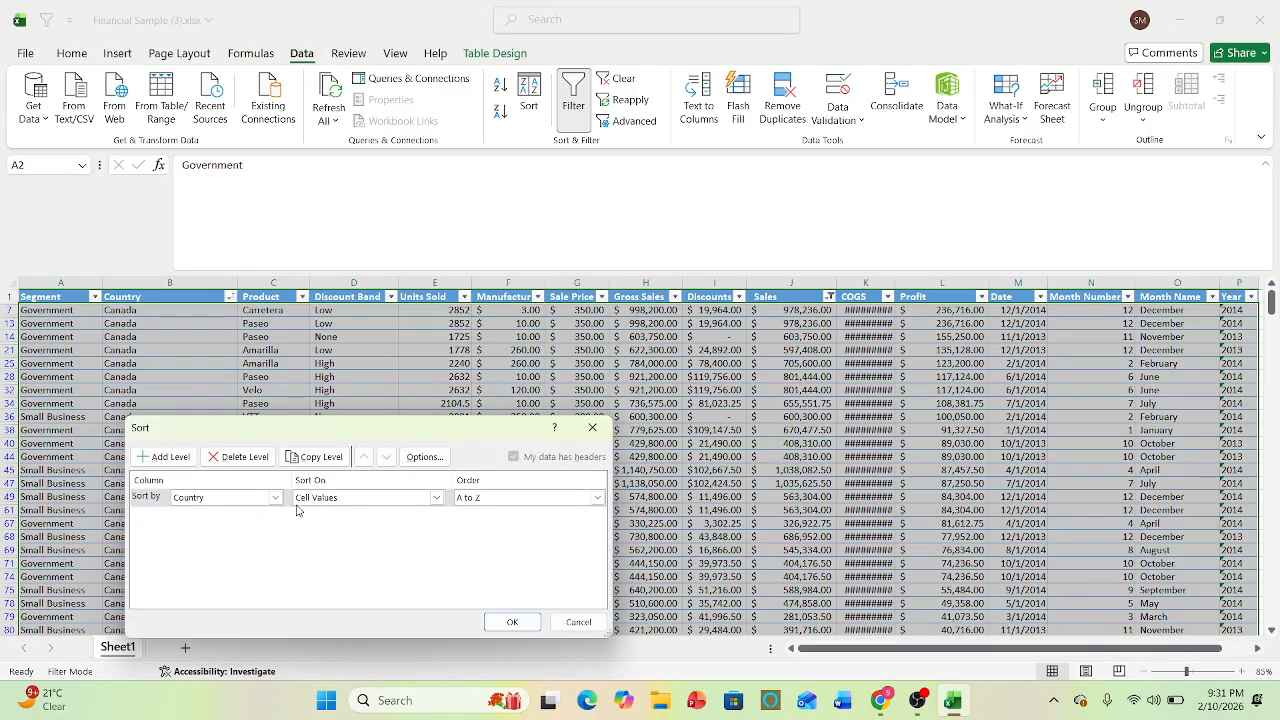
pyautogui.click(276, 498)
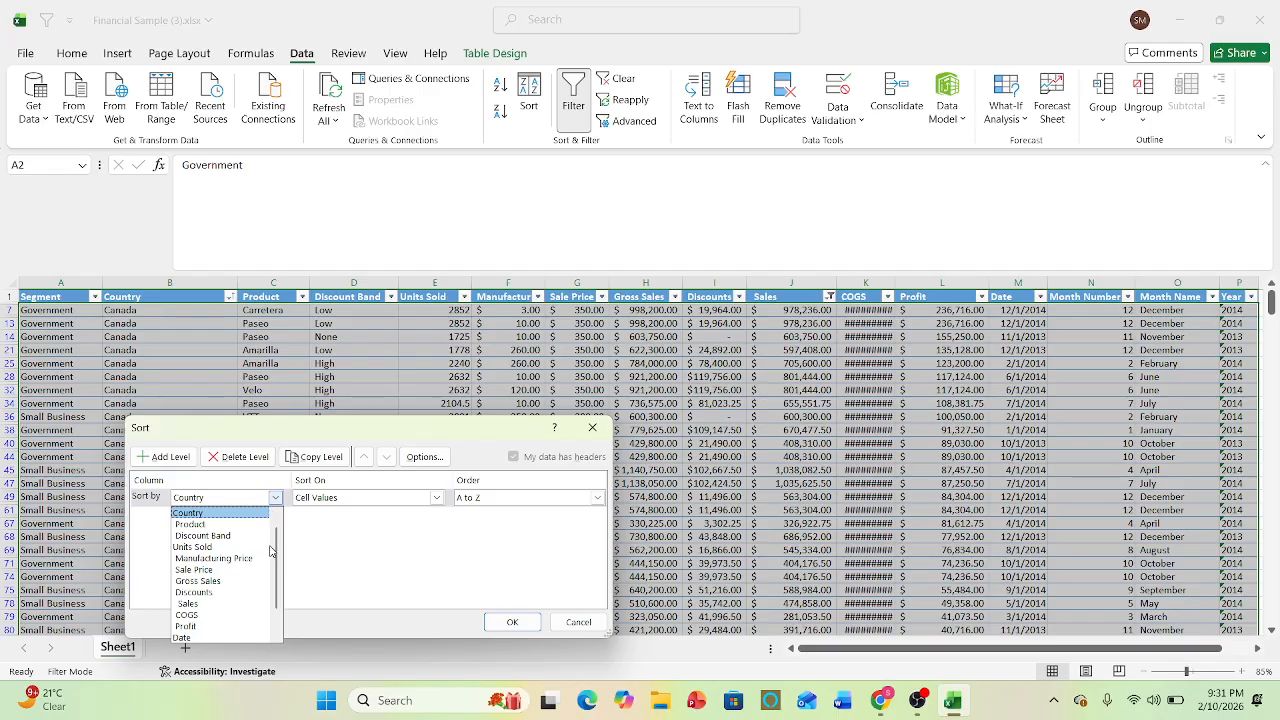
pyautogui.moveTo(277, 559); pyautogui.dragTo(278, 612)
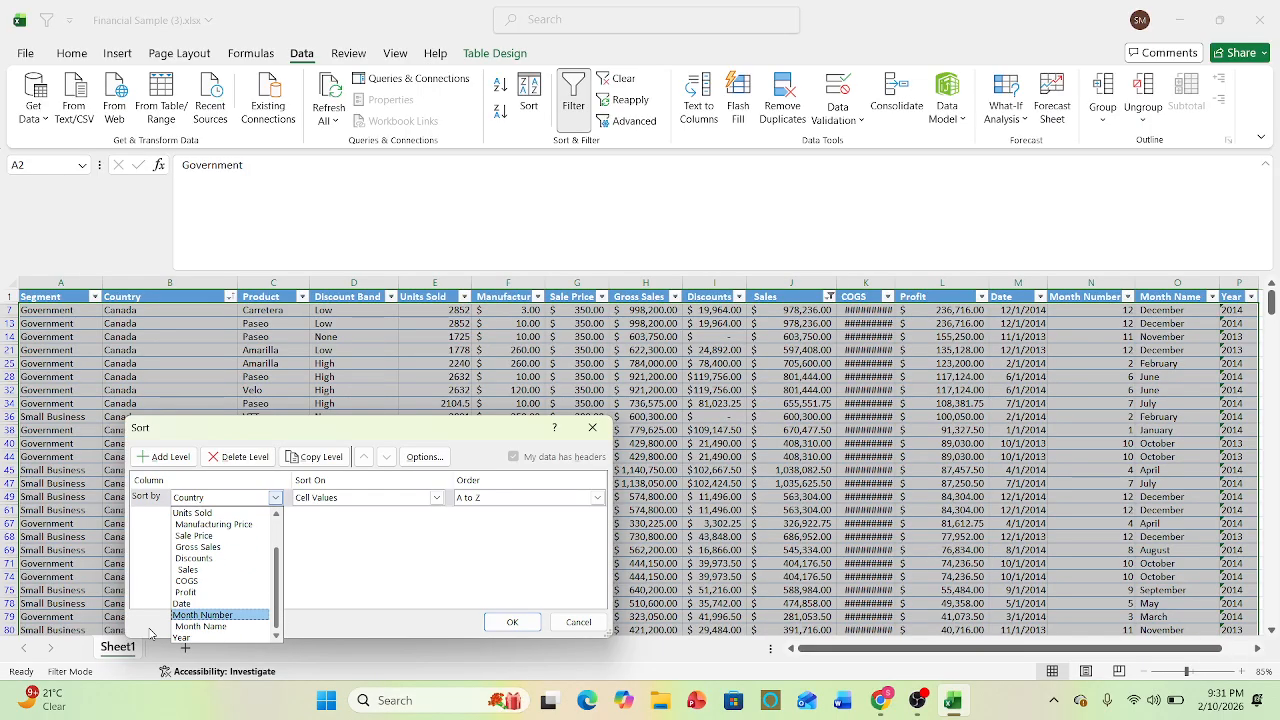
pyautogui.click(180, 605)
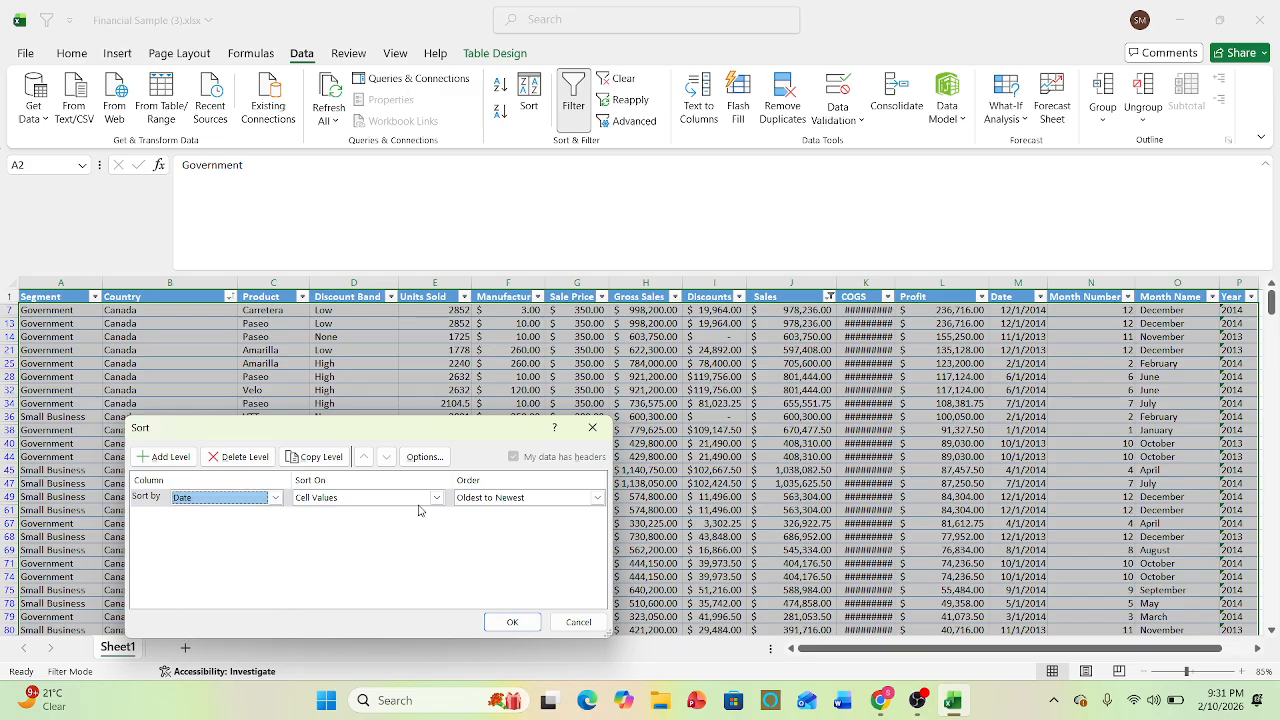
pyautogui.click(599, 498)
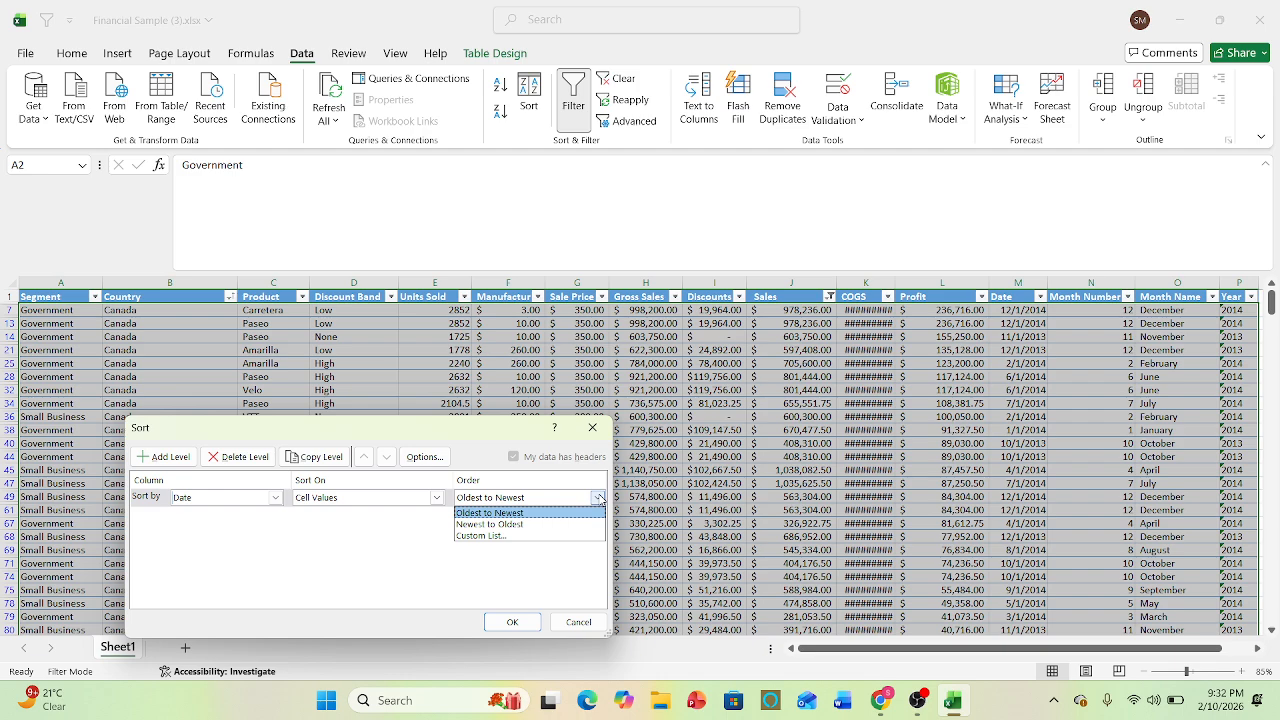
pyautogui.click(521, 525)
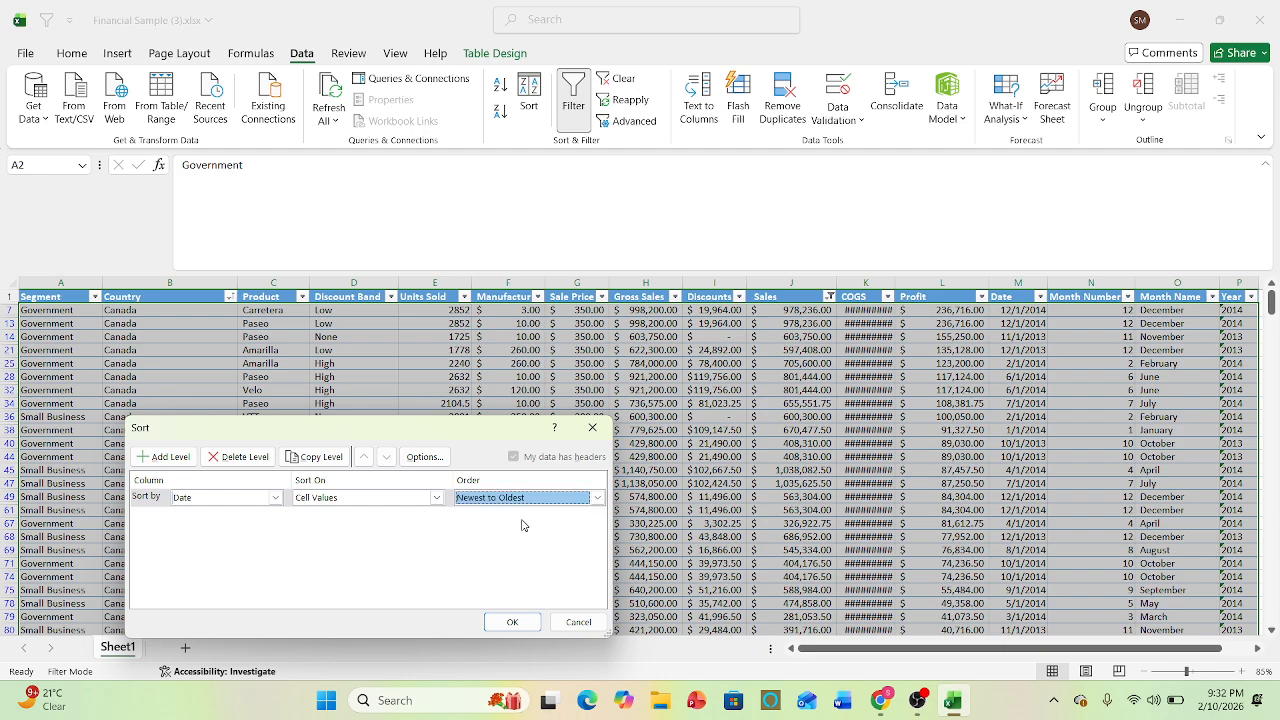
pyautogui.click(510, 622)
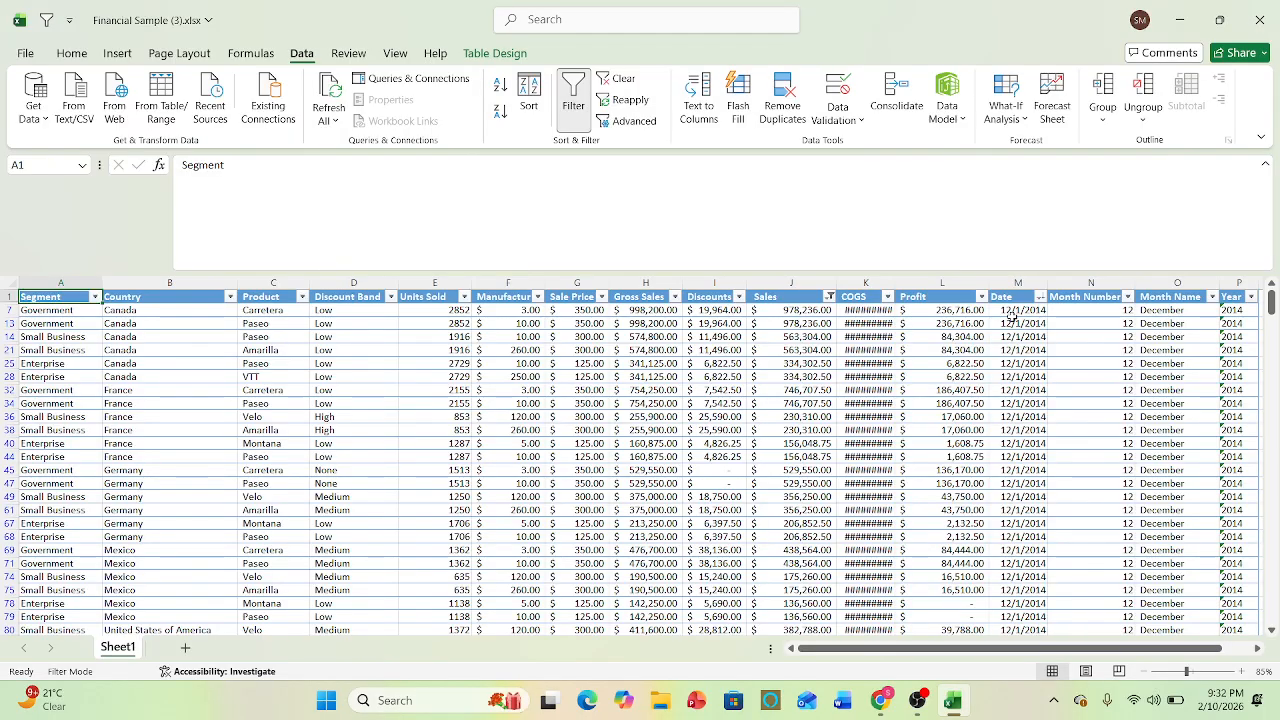
pyautogui.moveTo(1017, 323); pyautogui.dragTo(1078, 260)
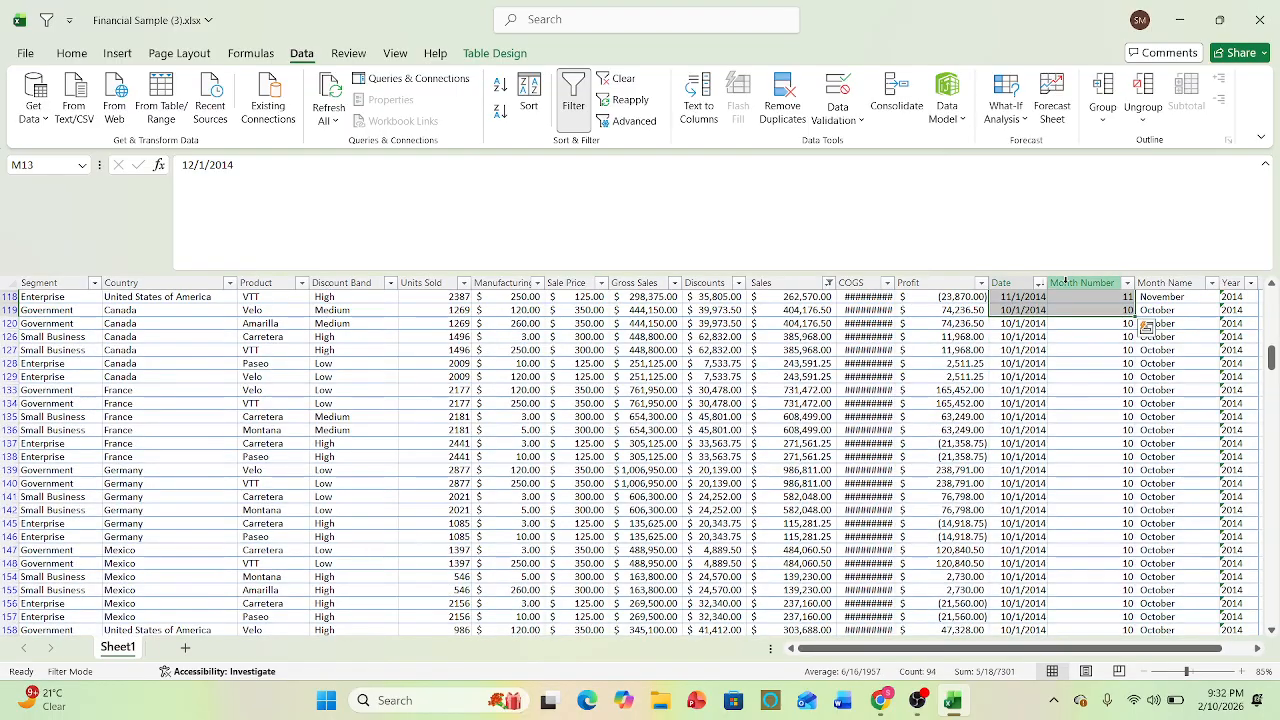
pyautogui.click(1032, 389)
pyautogui.press('Up')
pyautogui.press('Up')
pyautogui.press('Up')
pyautogui.press('Up')
pyautogui.press('Up')
pyautogui.press('Up')
pyautogui.press('Up')
pyautogui.press('Up')
pyautogui.press('Up')
pyautogui.press('Up')
pyautogui.press('Up')
pyautogui.press('Up')
pyautogui.press('Up')
pyautogui.press('Up')
pyautogui.press('Up')
pyautogui.press('Up')
pyautogui.press('Up')
pyautogui.press('Up')
pyautogui.press('Up')
pyautogui.press('Up')
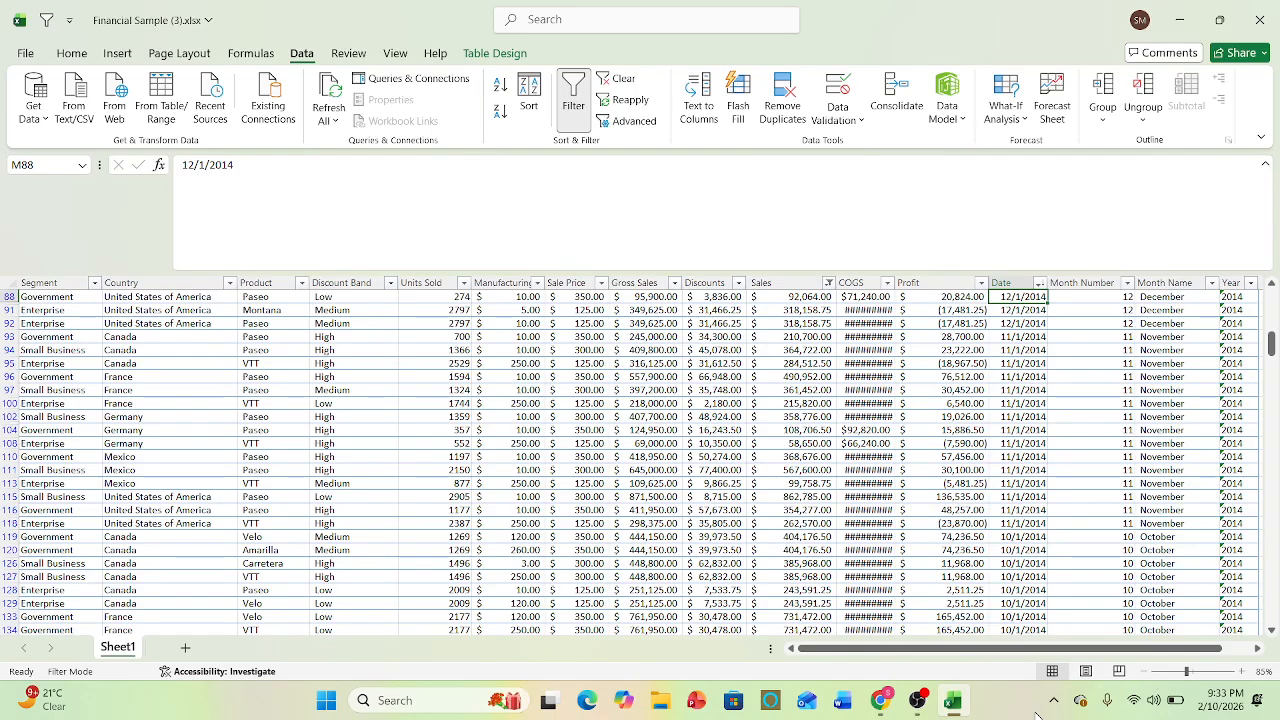
pyautogui.moveTo(924, 712)
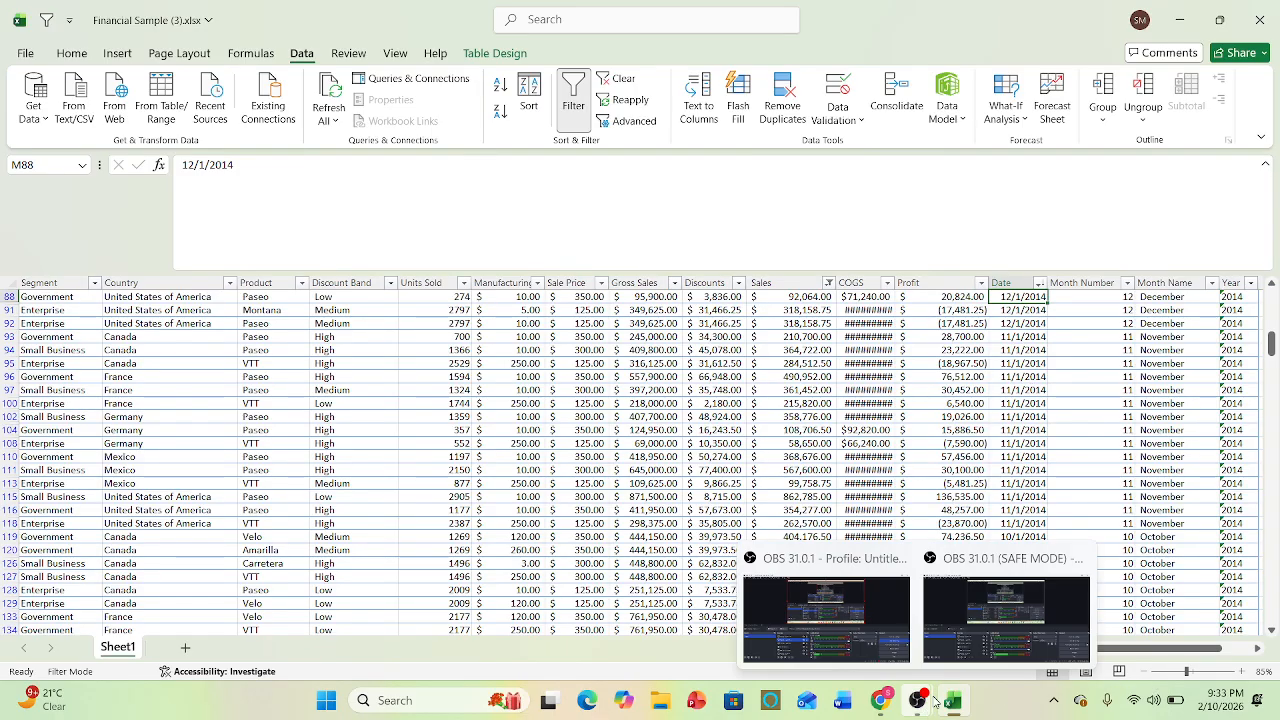
pyautogui.click(982, 670)
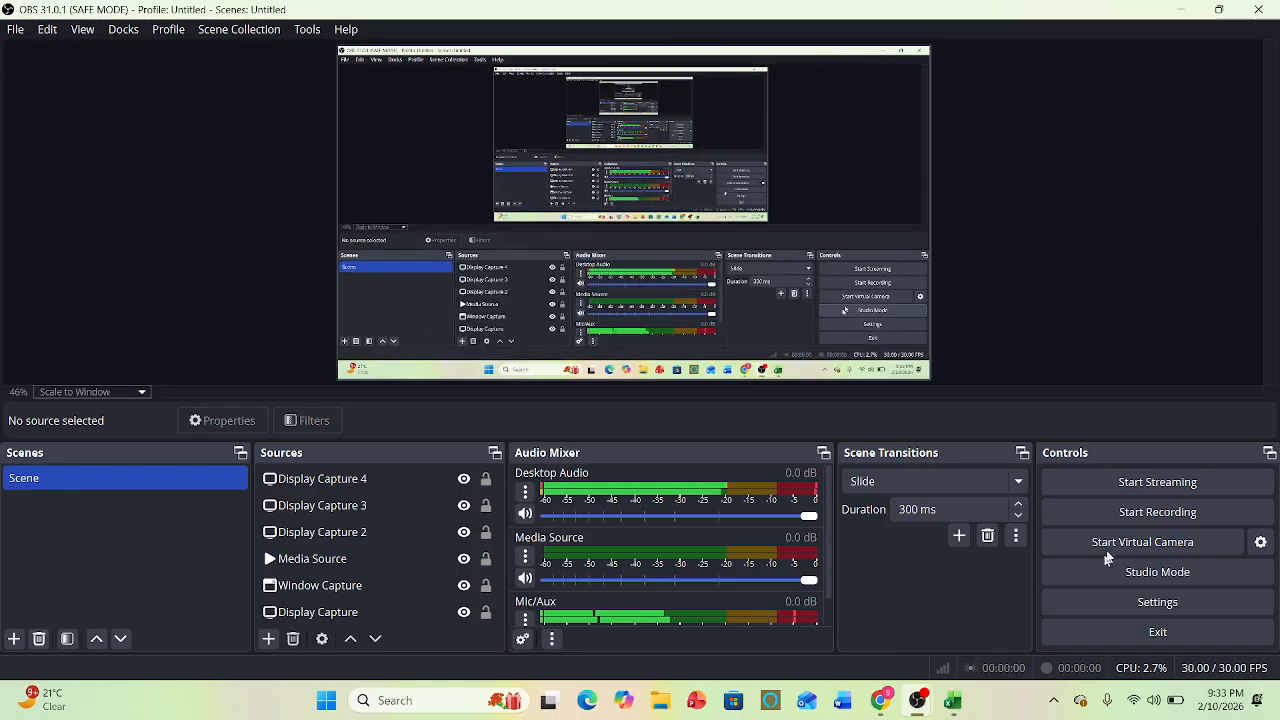
pyautogui.moveTo(918, 705)
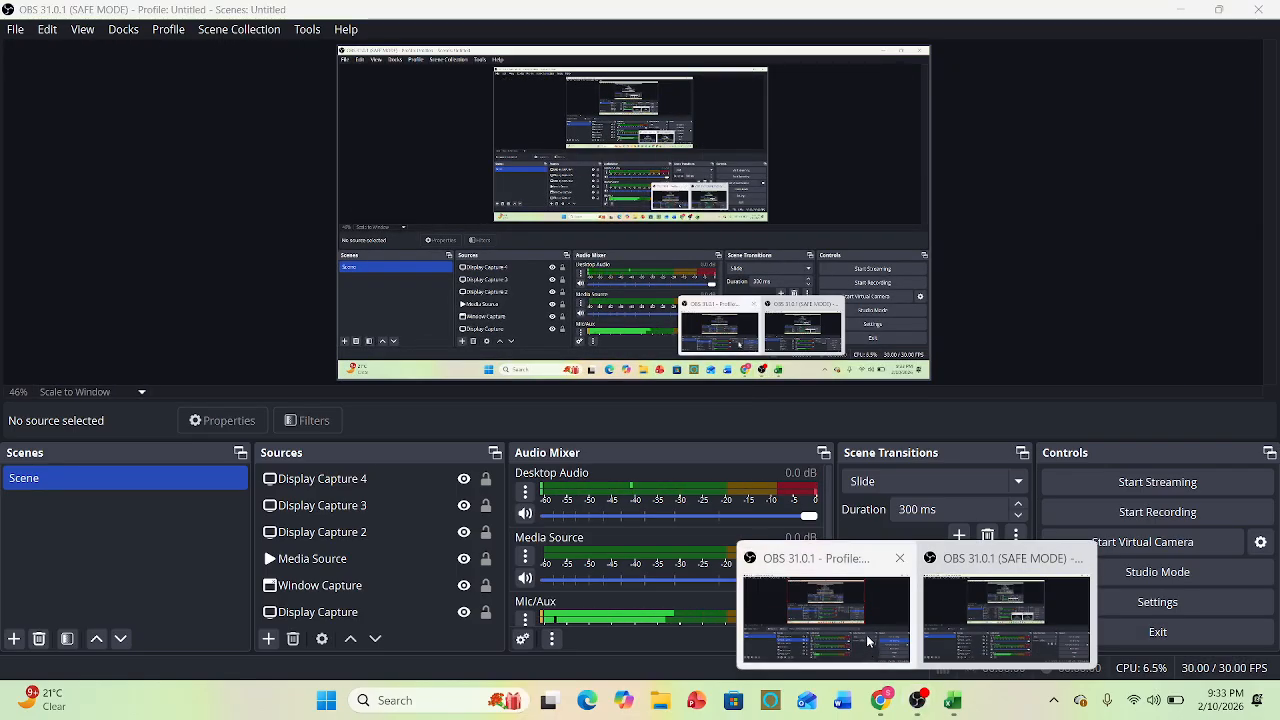